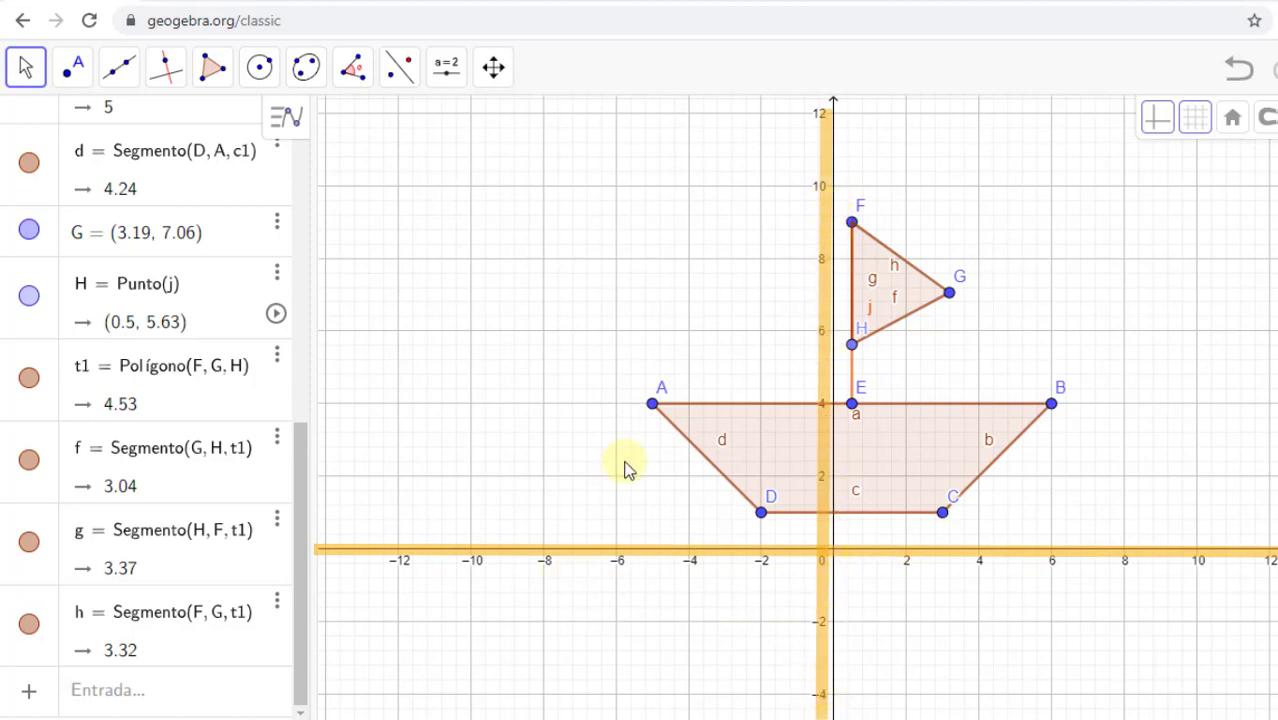
# Examine the horizontal extent of the boat figure along the x-axis, from point A to point B, to determine its domain
pyautogui.click(650, 418)
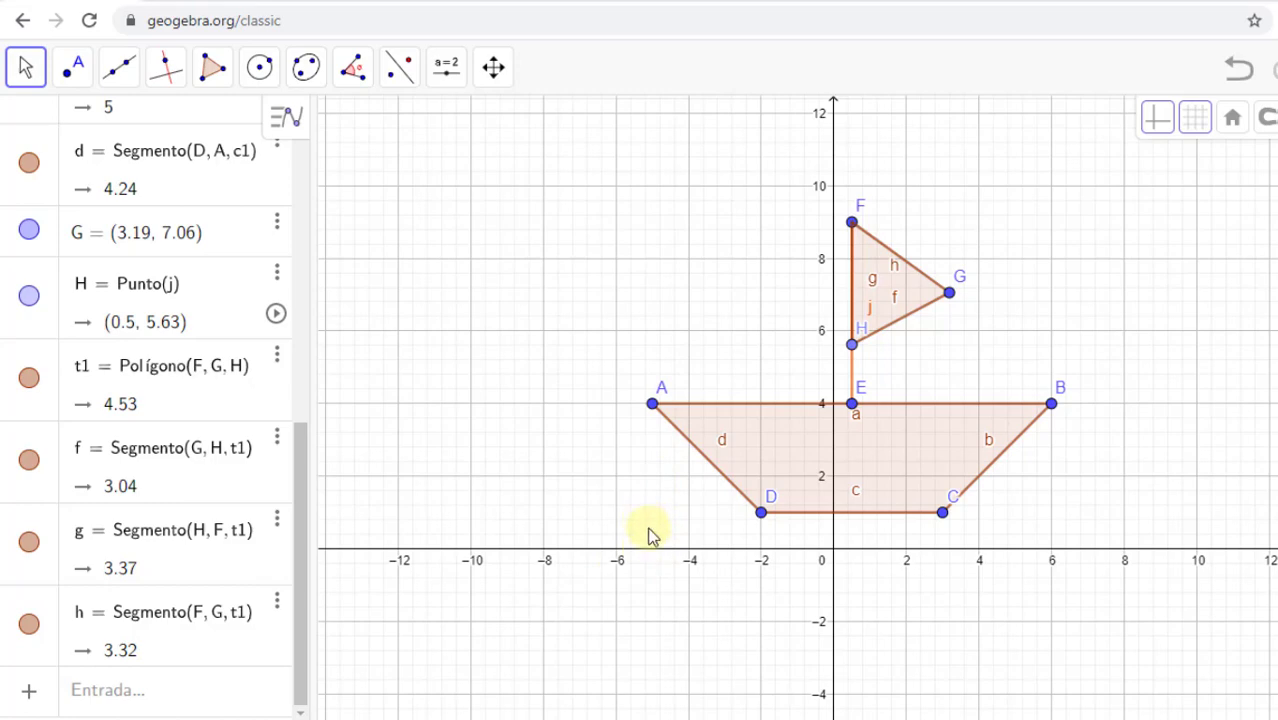
pyautogui.scroll(5, 648, 535)
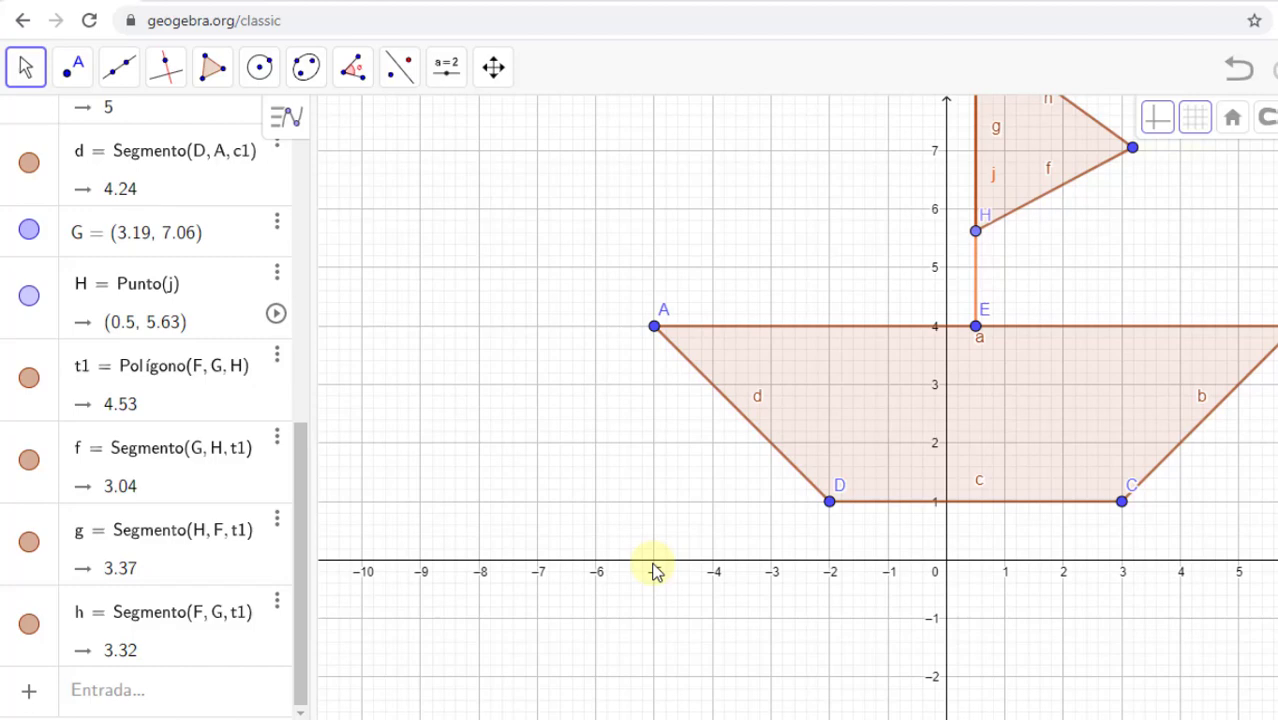
pyautogui.scroll(-5, 936, 494)
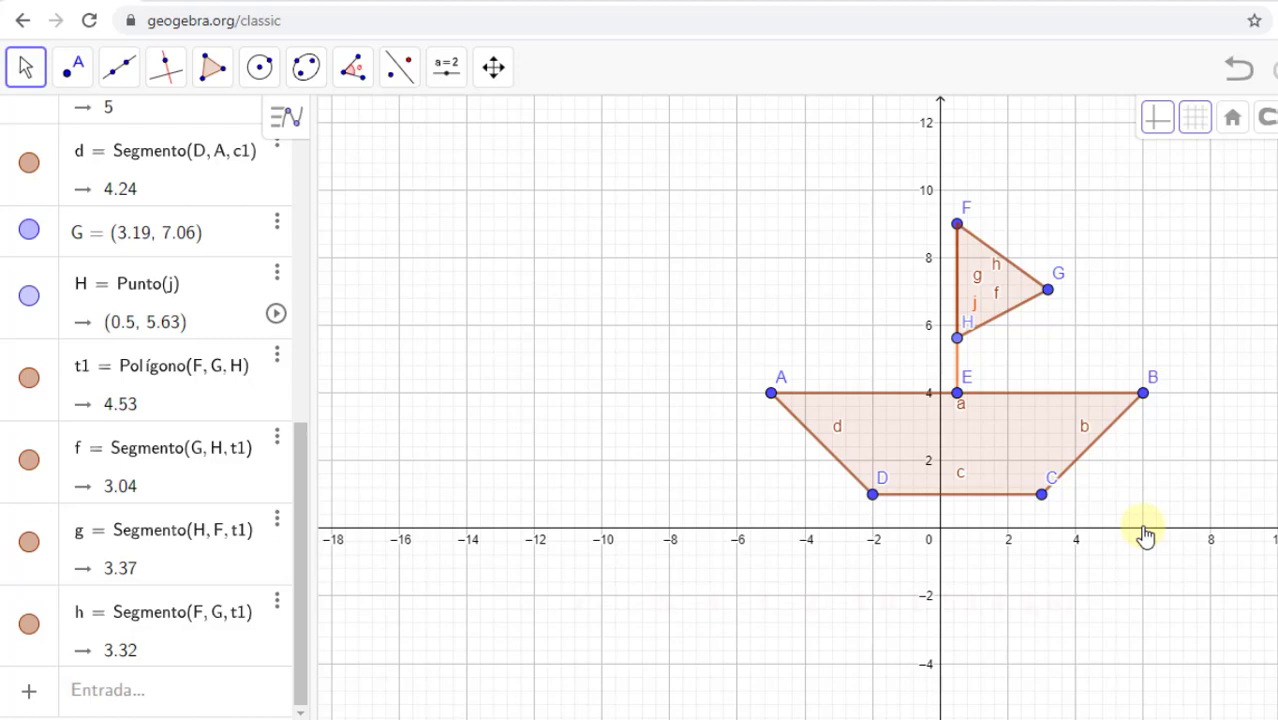
pyautogui.scroll(4, 1145, 535)
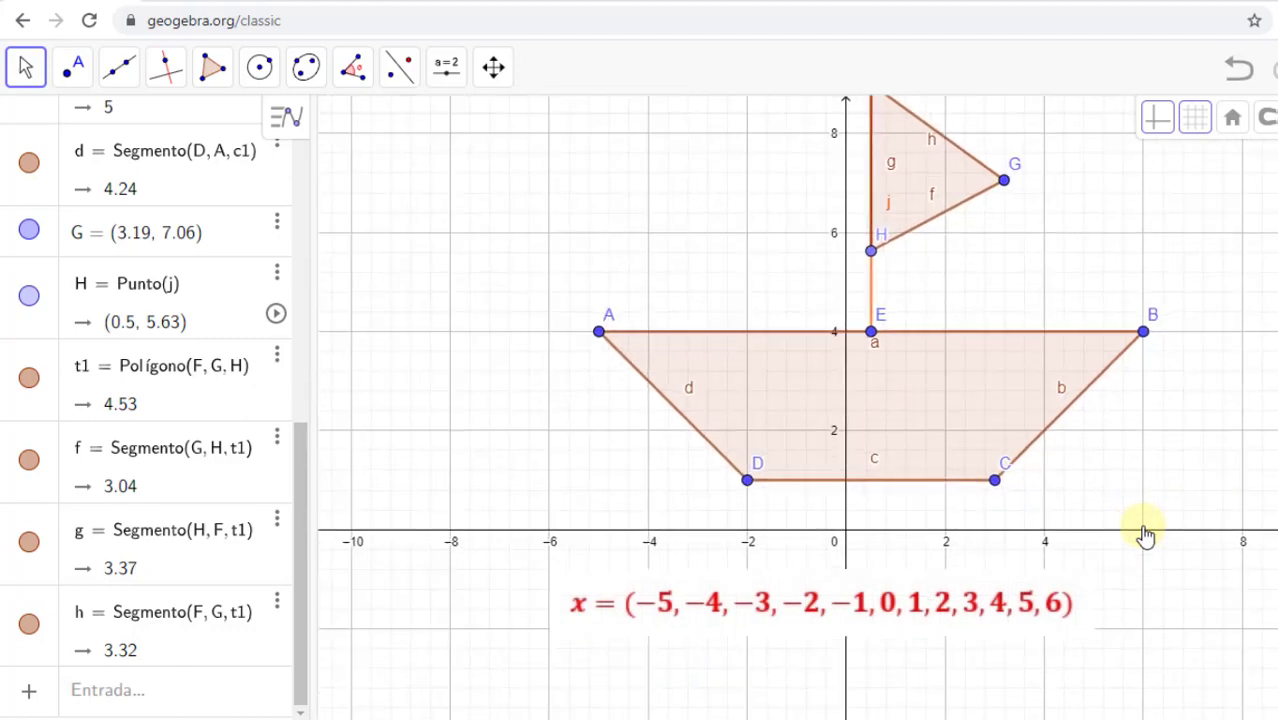
pyautogui.scroll(2, 1145, 535)
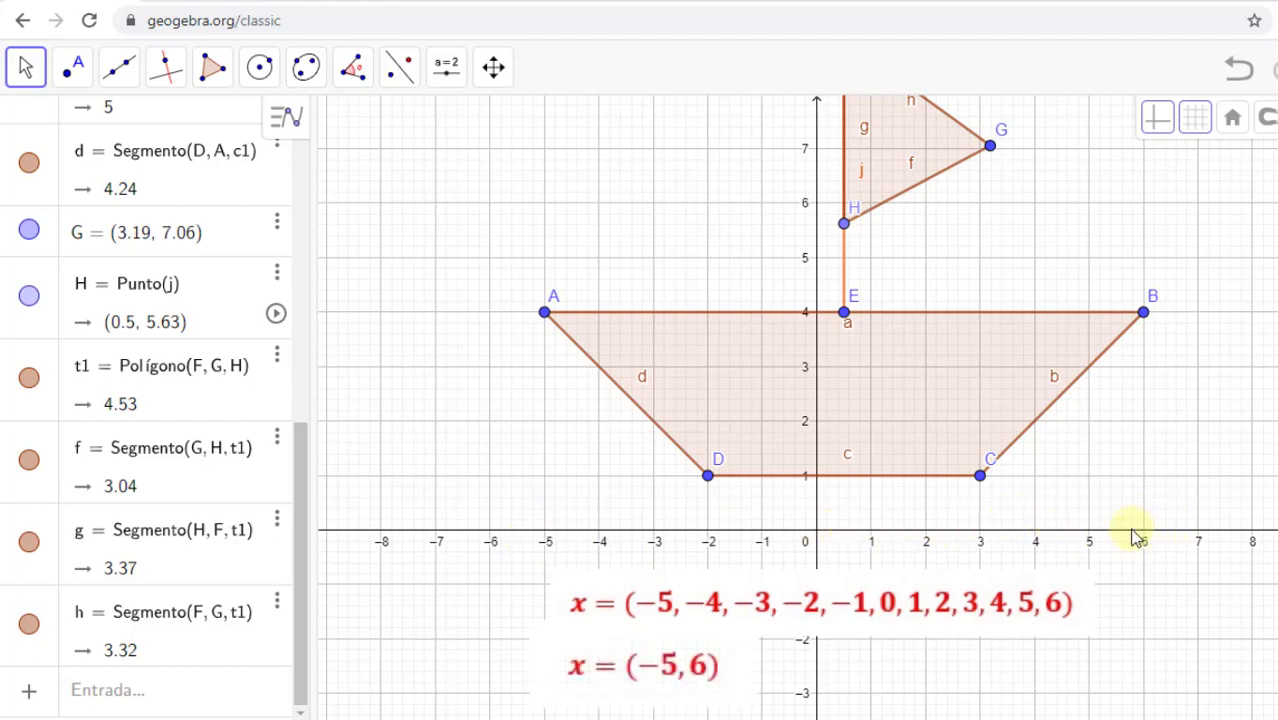
pyautogui.scroll(-3, 990, 512)
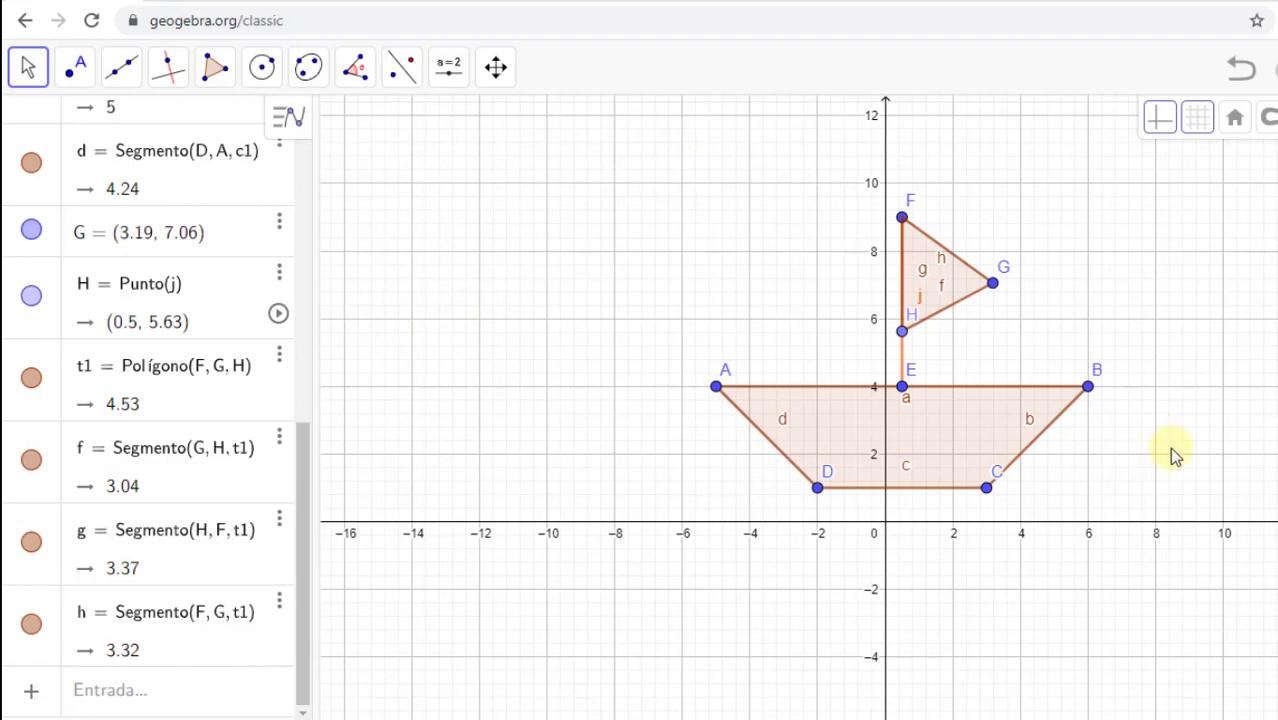
# Examine the vertical extent of the boat figure along the y-axis, from side c up to point F, to determine its range
pyautogui.moveTo(1175, 455); pyautogui.dragTo(1070, 455)
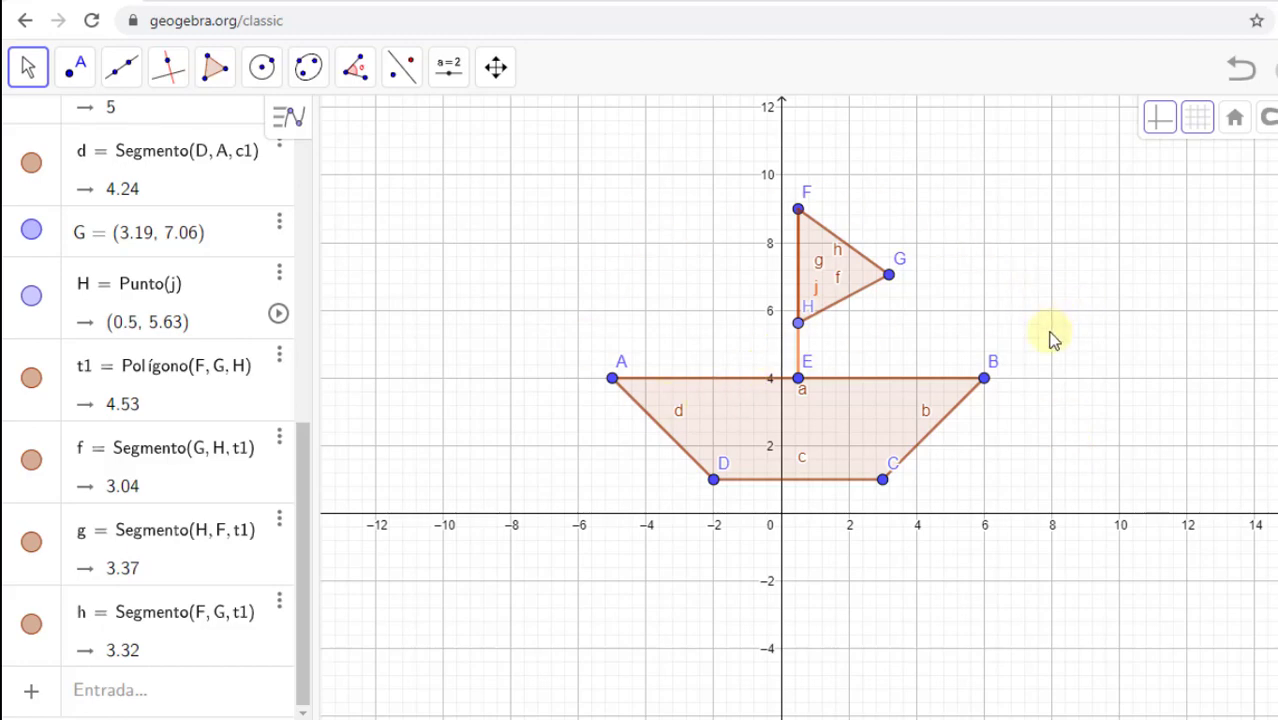
pyautogui.scroll(4, 1050, 340)
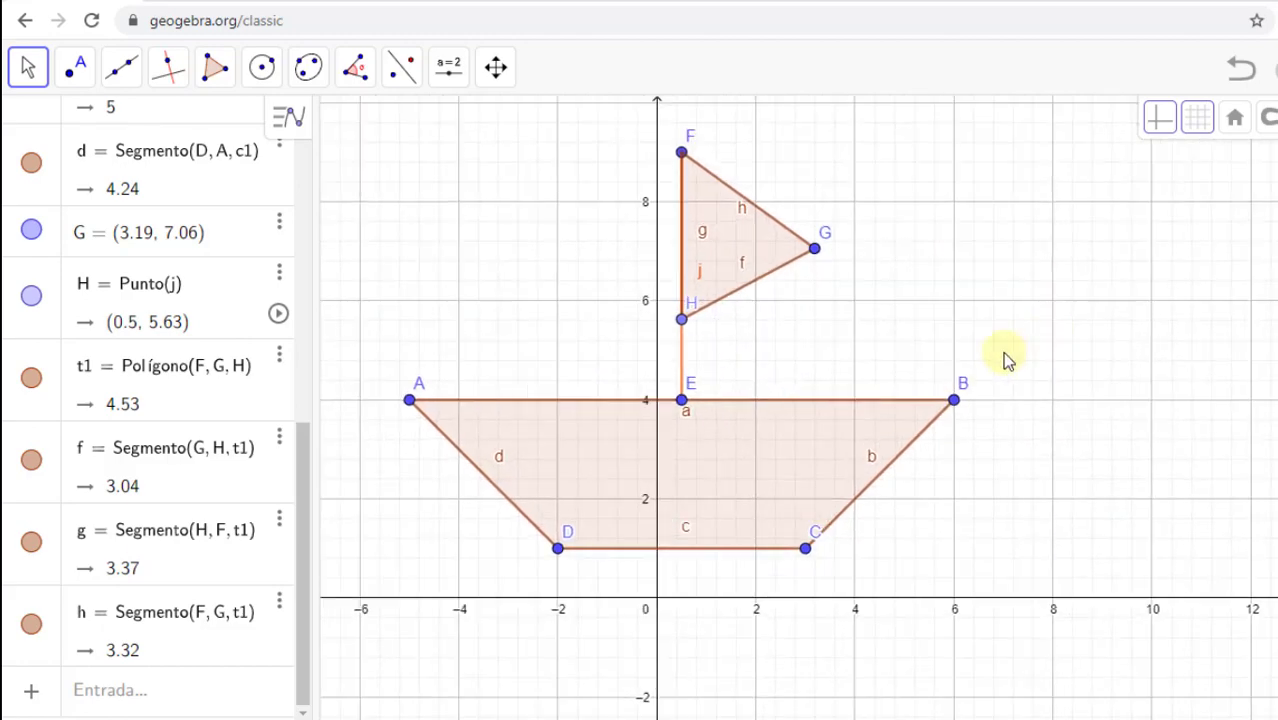
pyautogui.moveTo(1028, 365); pyautogui.dragTo(1090, 365)
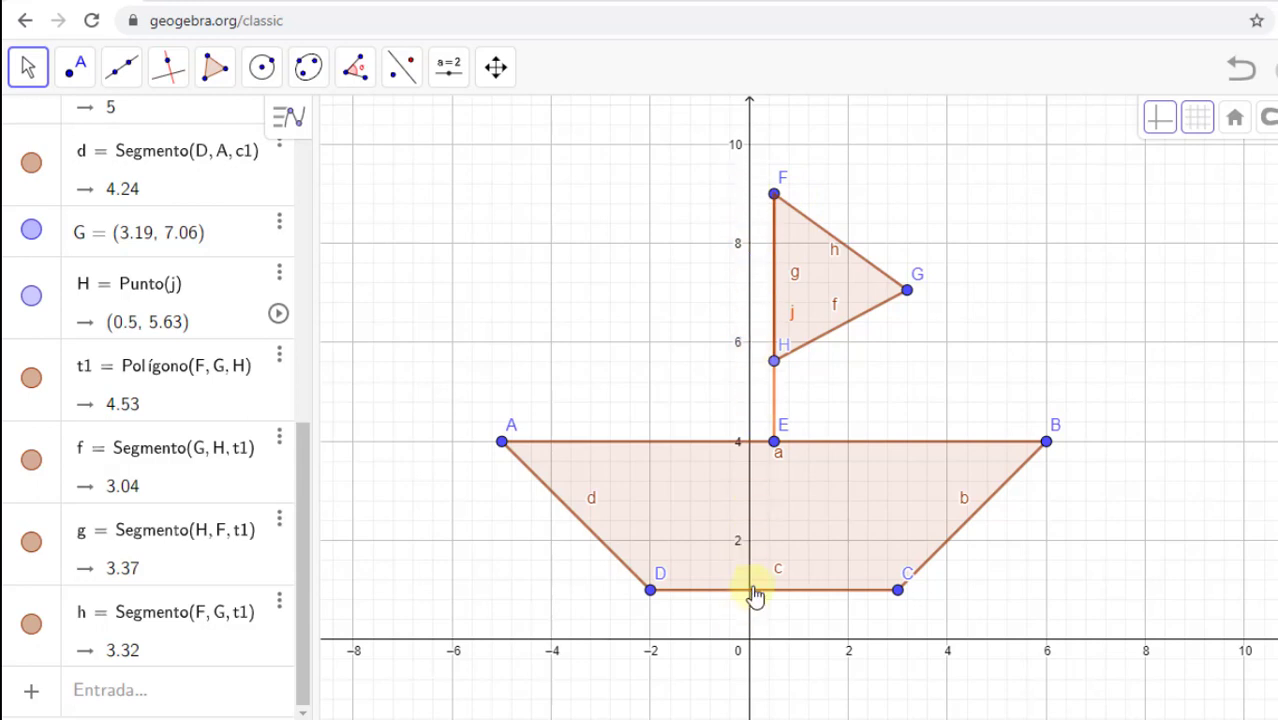
pyautogui.scroll(1, 755, 596)
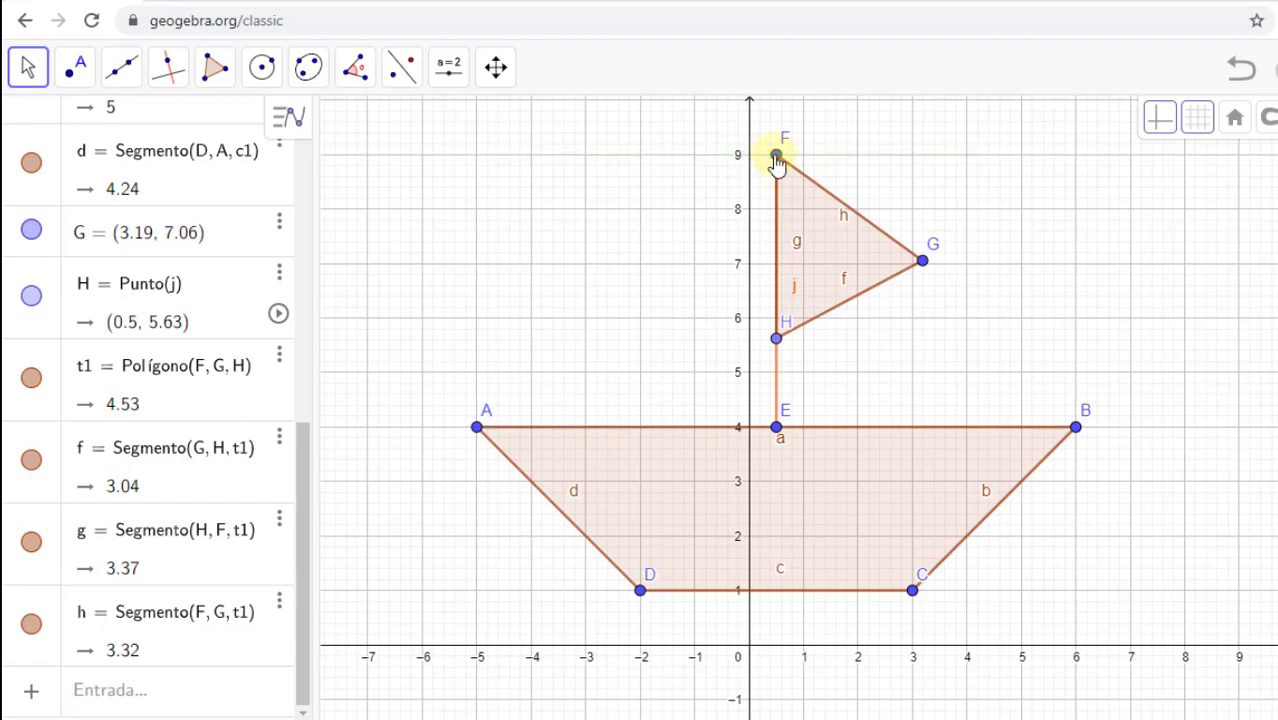
pyautogui.scroll(-5, 776, 168)
pyautogui.moveTo(914, 242); pyautogui.dragTo(972, 311)
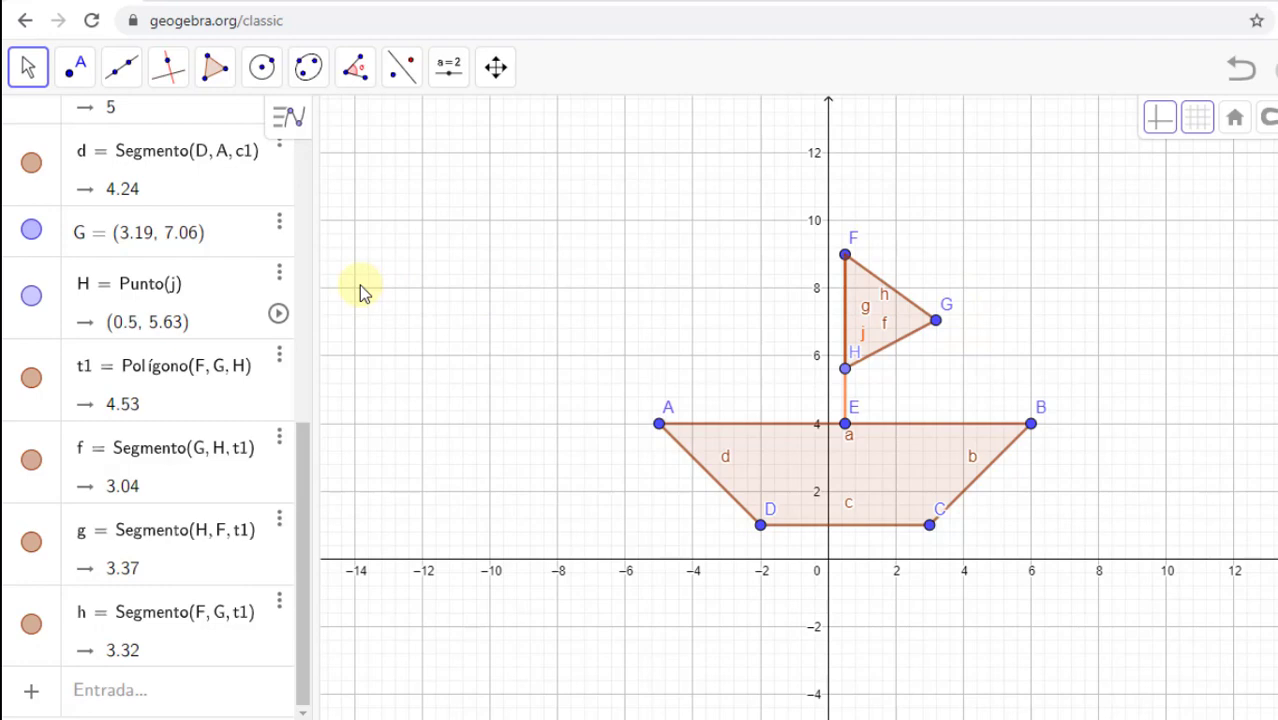
pyautogui.scroll(4, 885, 405)
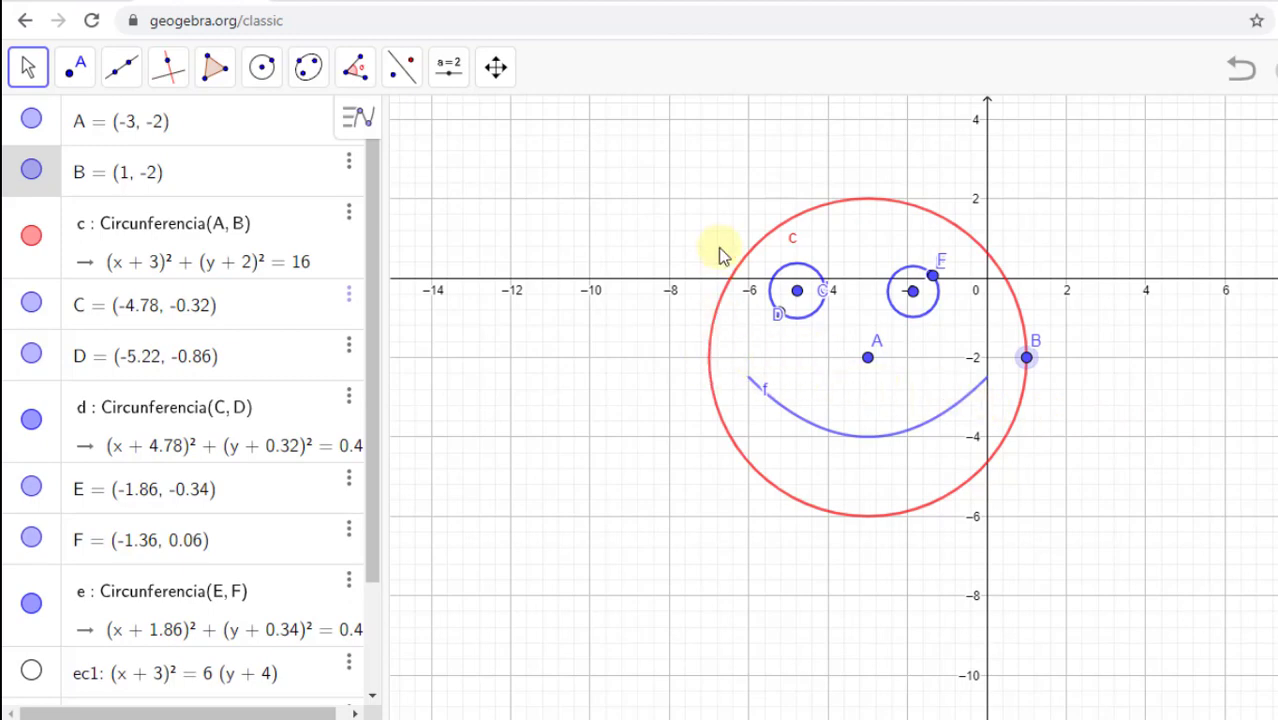
# Examine the smiley face's outer red circle at its leftmost and rightmost points to determine the figure's domain
pyautogui.scroll(5, 731, 347)
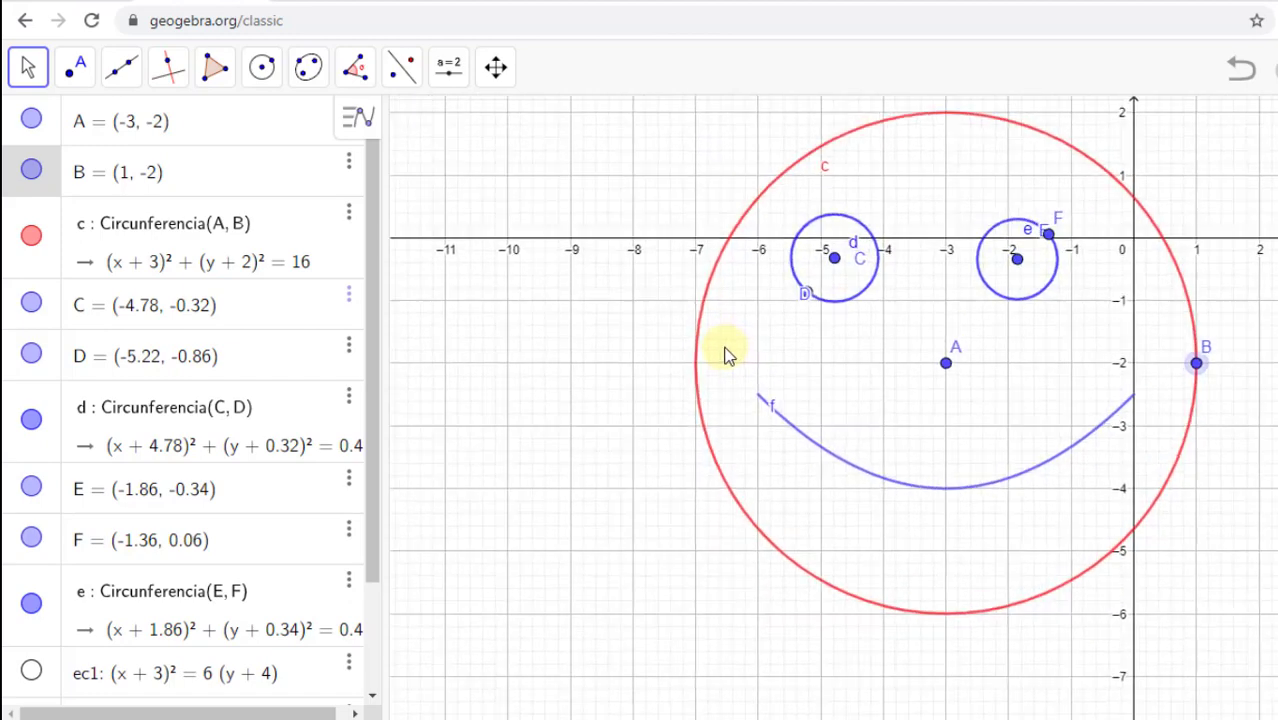
pyautogui.scroll(4, 726, 350)
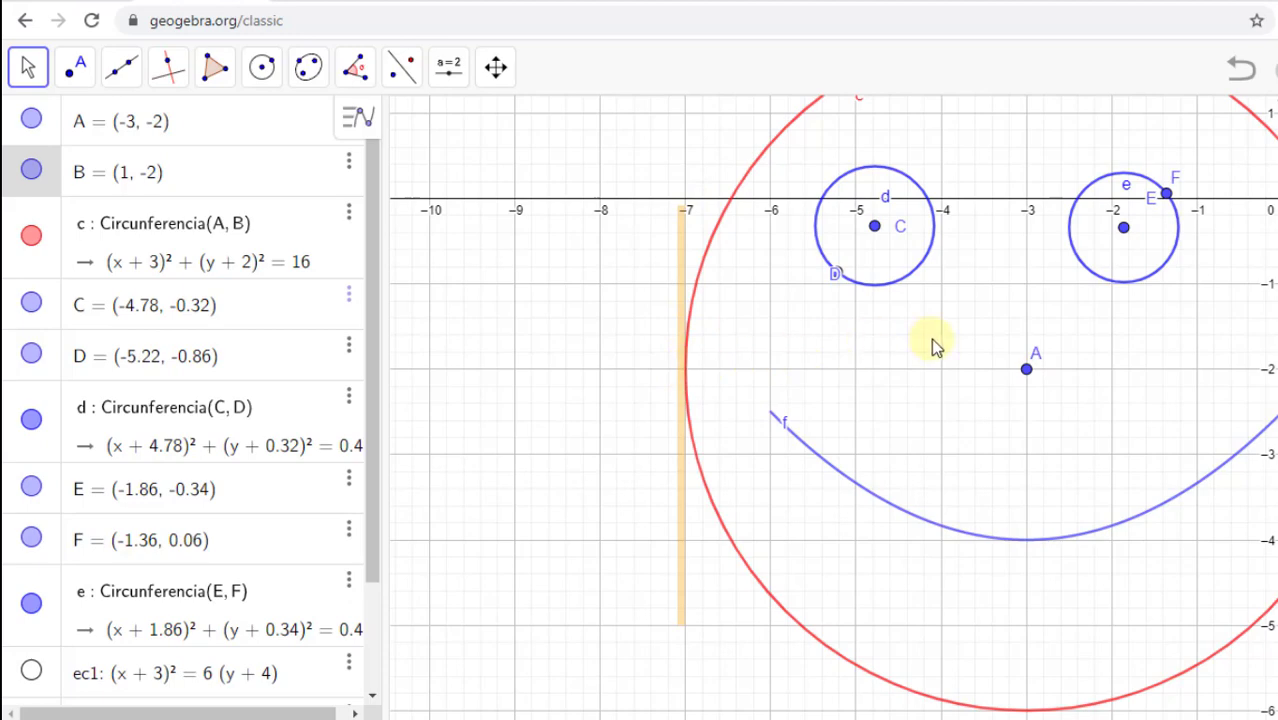
pyautogui.moveTo(1129, 390); pyautogui.dragTo(960, 415)
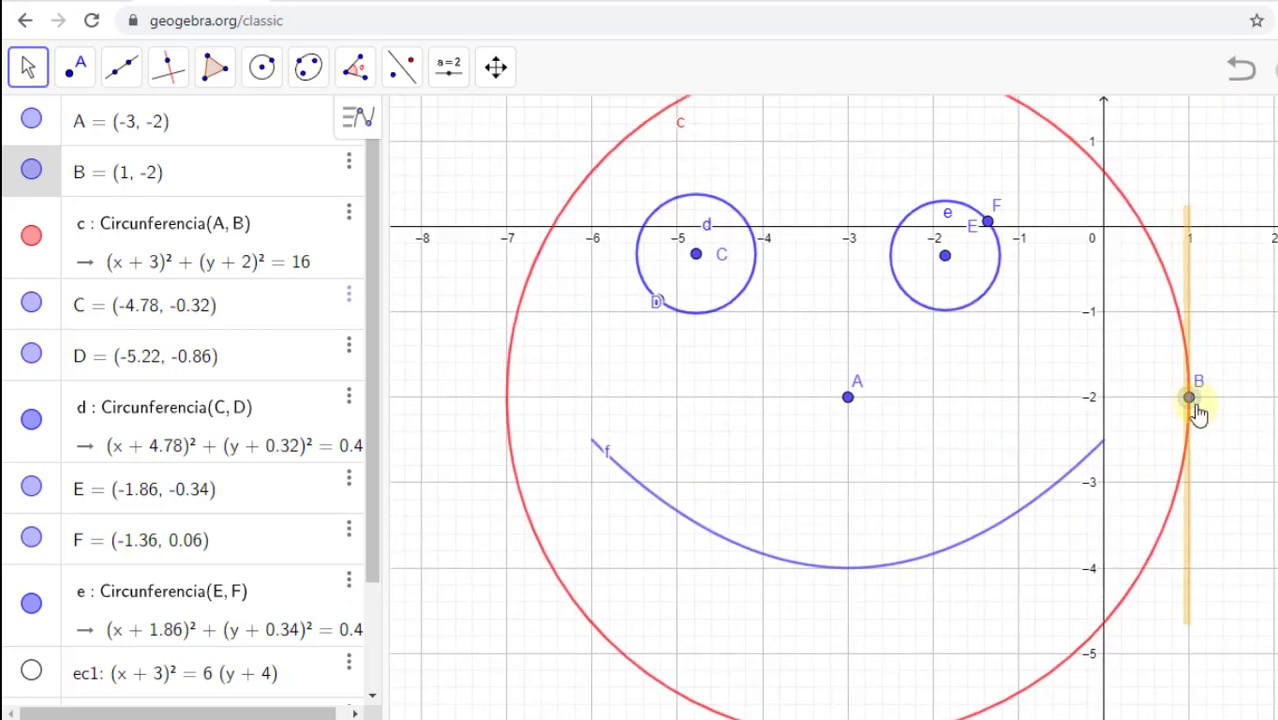
pyautogui.scroll(-2, 967, 515)
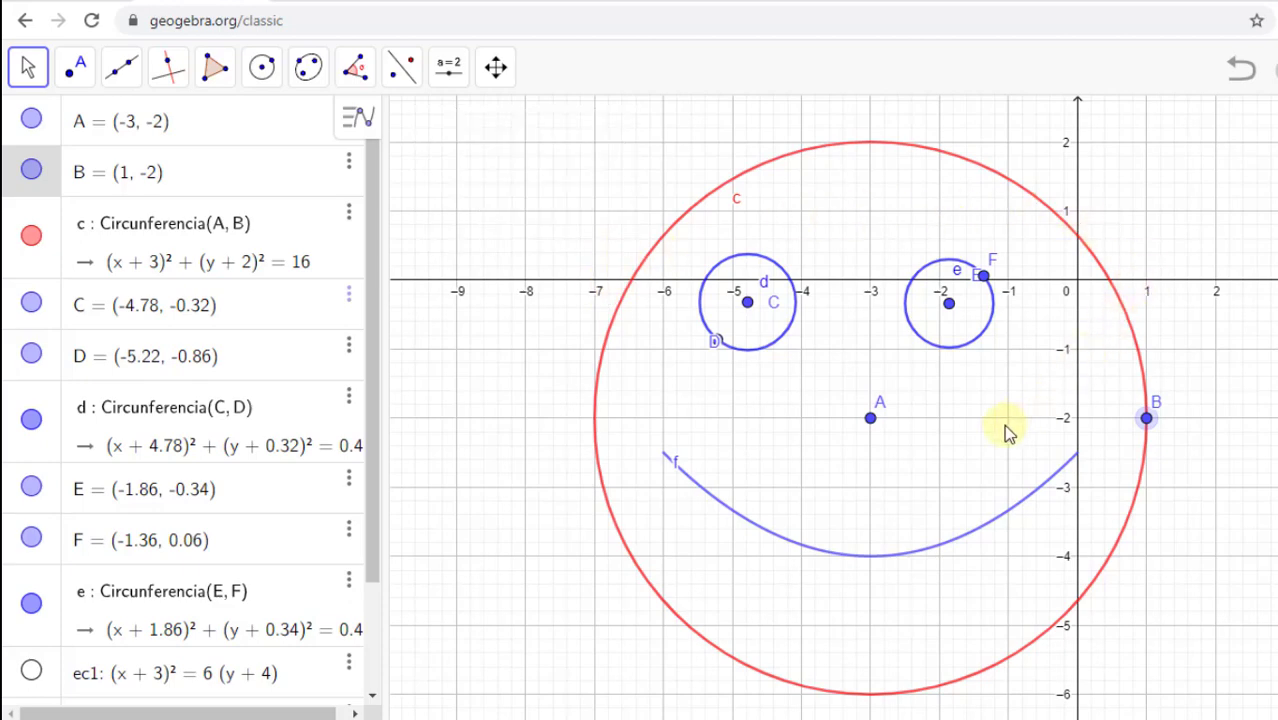
pyautogui.scroll(-3, 987, 460)
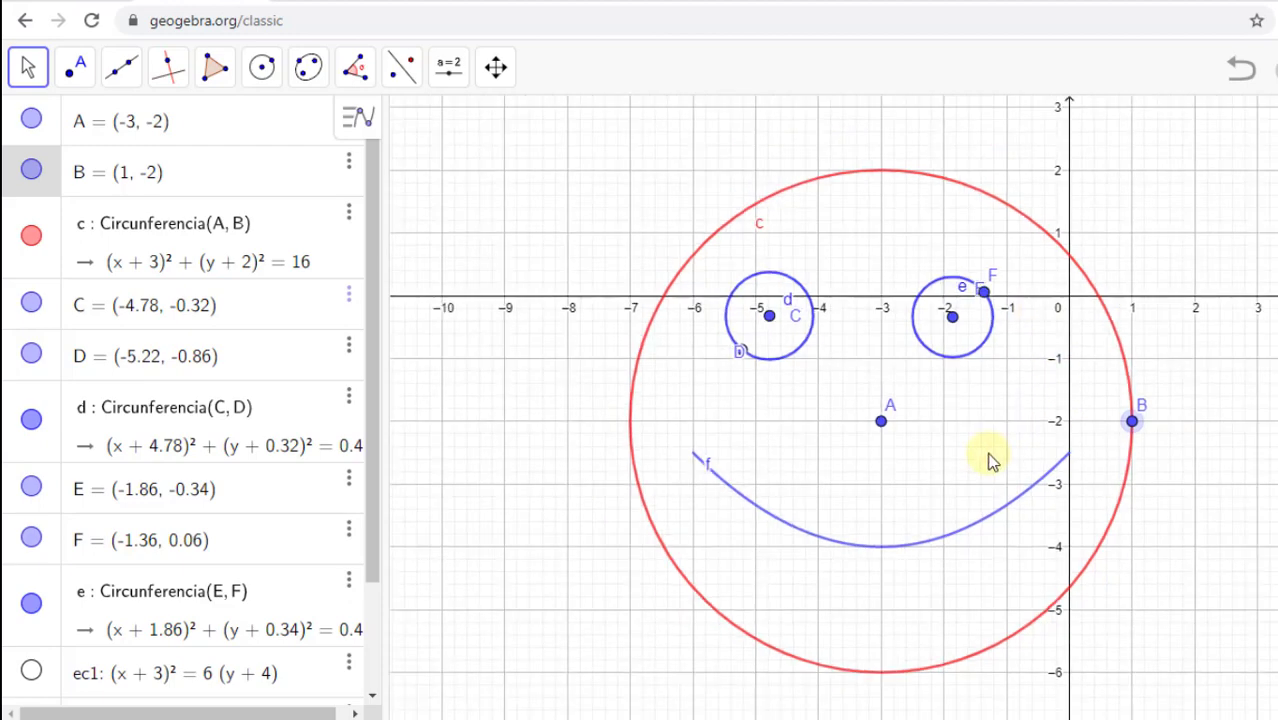
# Examine the smiley face's outer red circle at its lowest and highest points to determine the figure's range
pyautogui.moveTo(1120, 534); pyautogui.dragTo(1124, 490)
pyautogui.scroll(5, 923, 539)
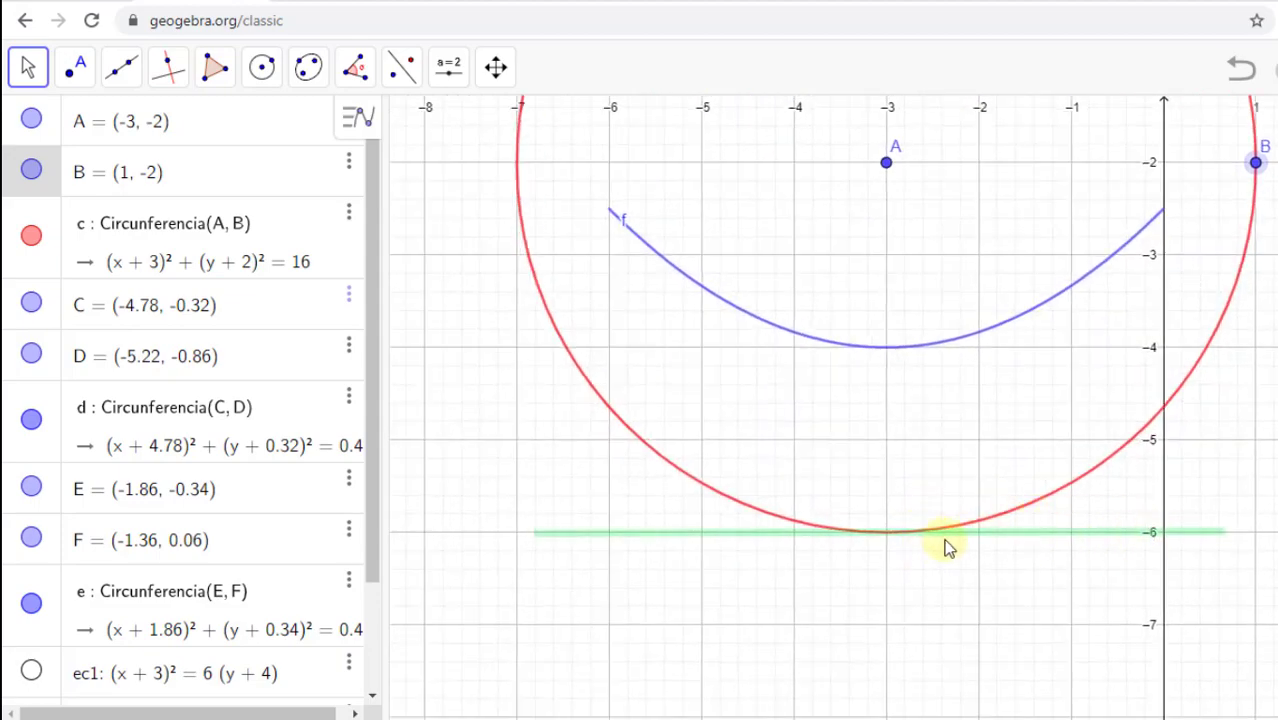
pyautogui.scroll(-5, 982, 526)
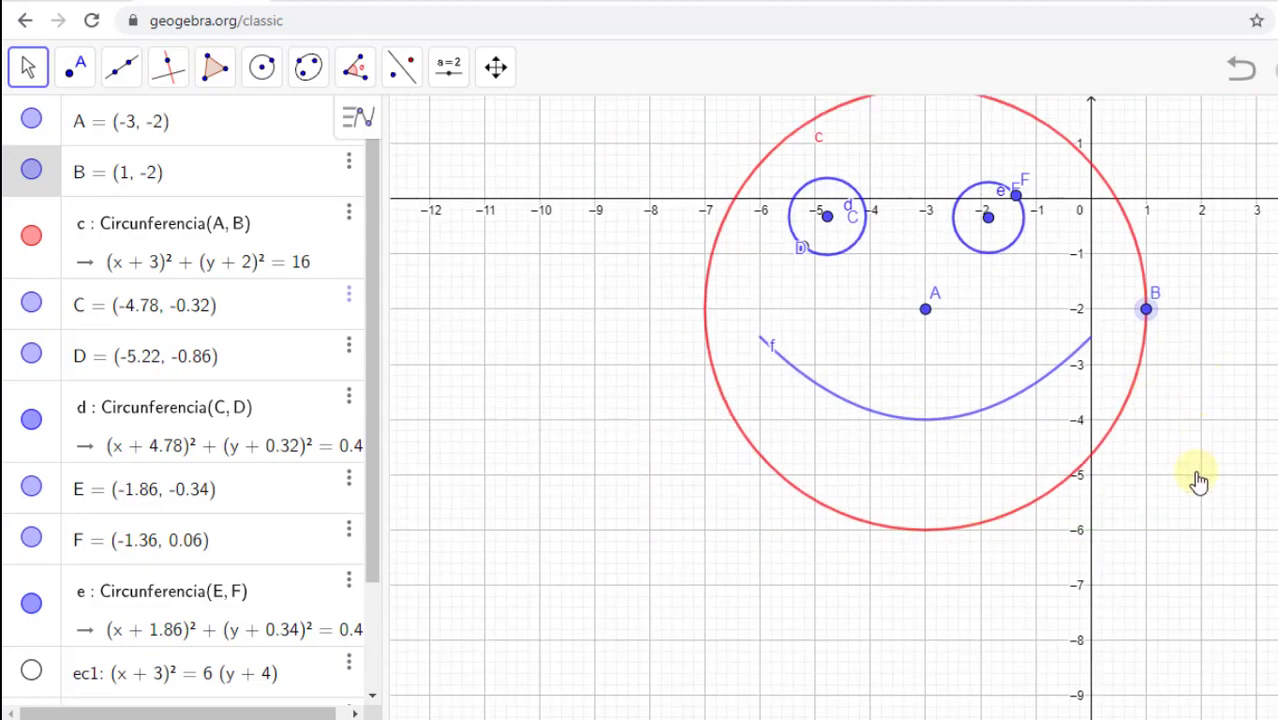
pyautogui.moveTo(1140, 225); pyautogui.dragTo(1128, 395)
pyautogui.scroll(2, 959, 303)
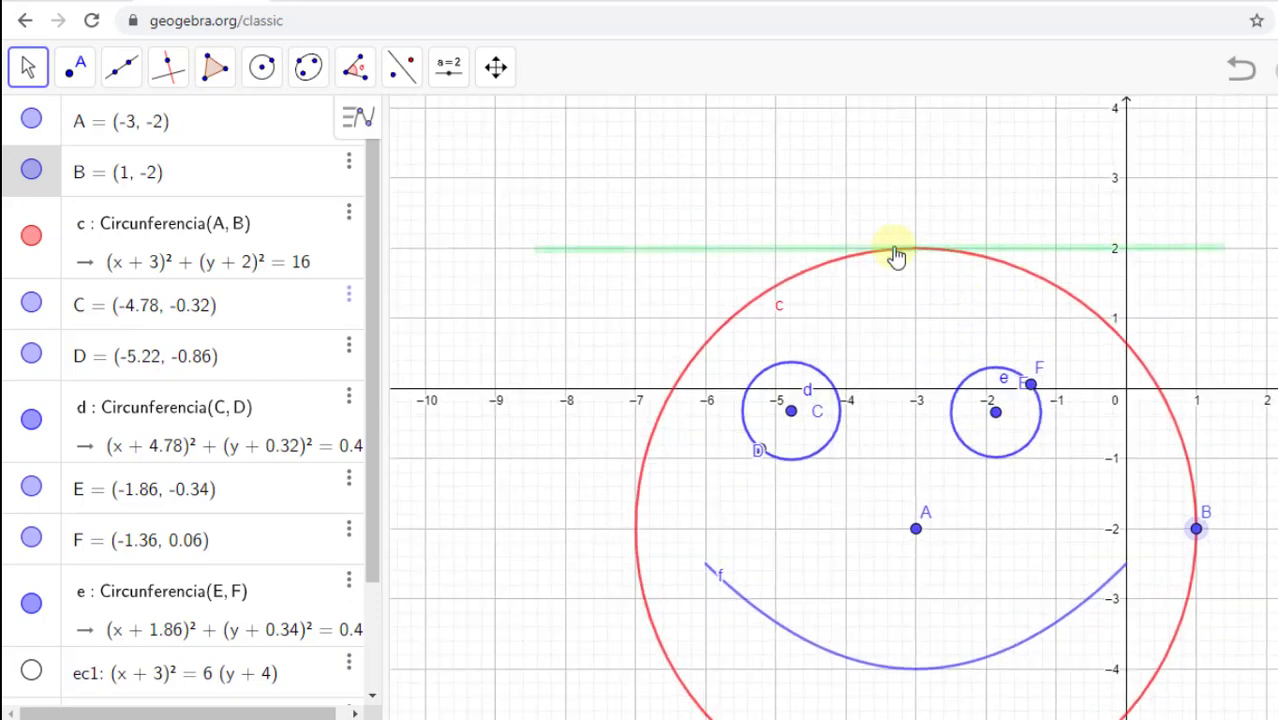
pyautogui.scroll(-4, 965, 330)
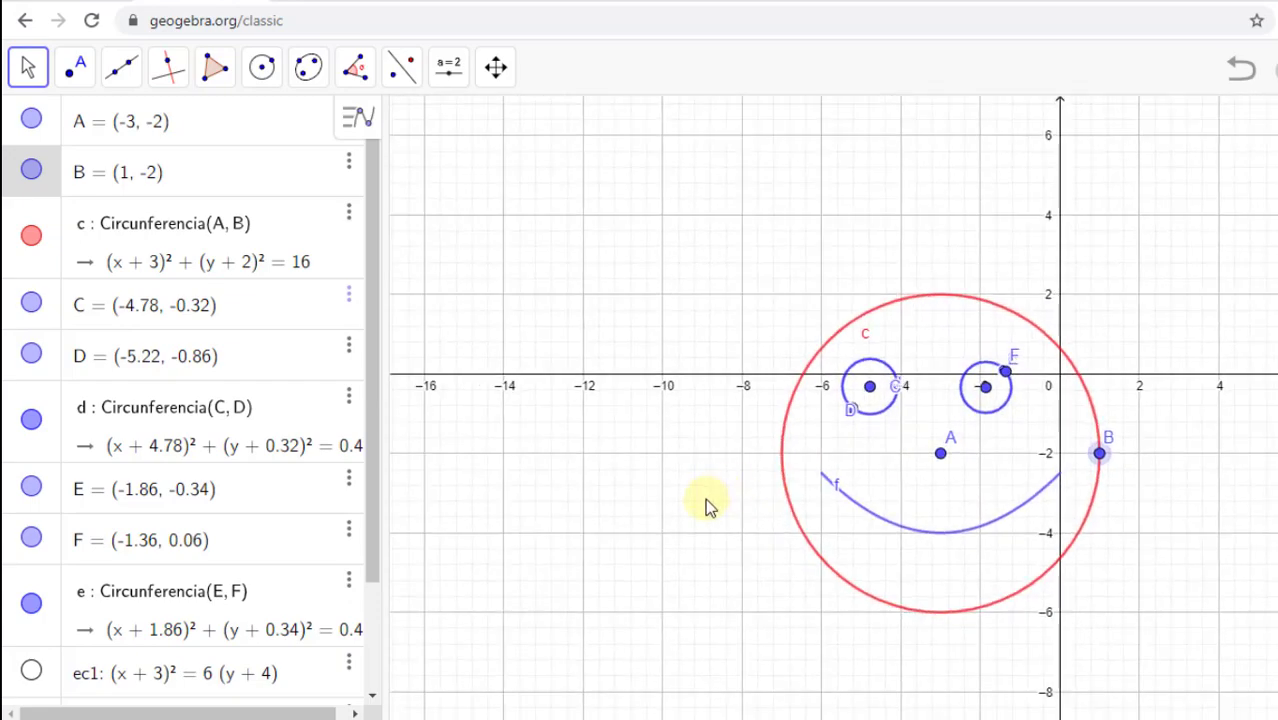
pyautogui.moveTo(705, 499); pyautogui.dragTo(777, 431)
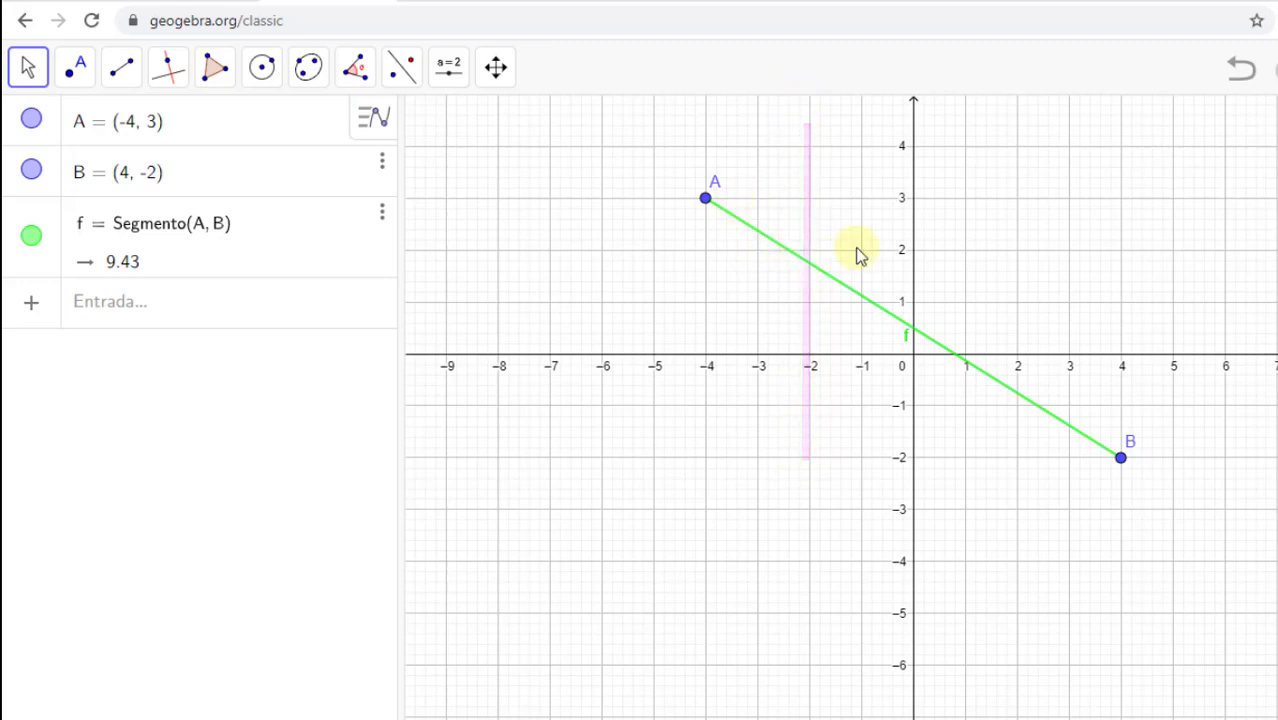
# Check segment AB and the red parabola arc against vertical lines, and inspect the arc's extent along both axes
pyautogui.moveTo(1016, 458); pyautogui.dragTo(1016, 124)
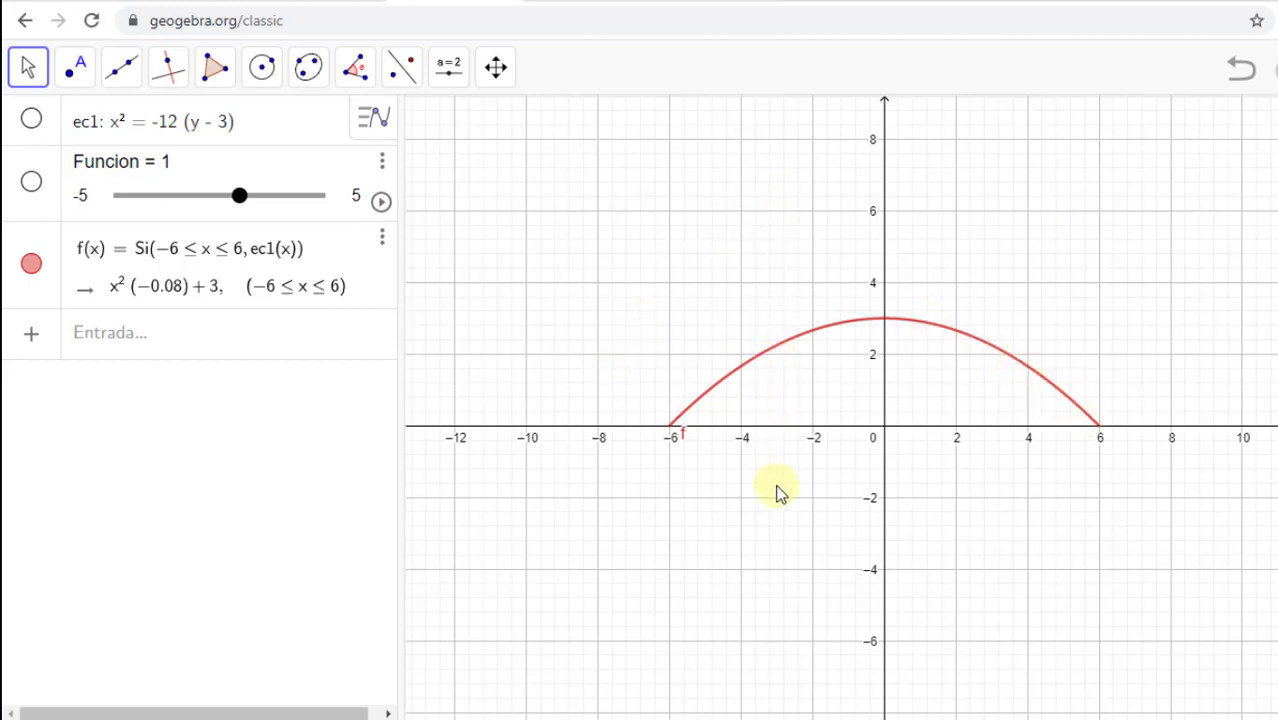
pyautogui.moveTo(777, 138); pyautogui.dragTo(776, 614)
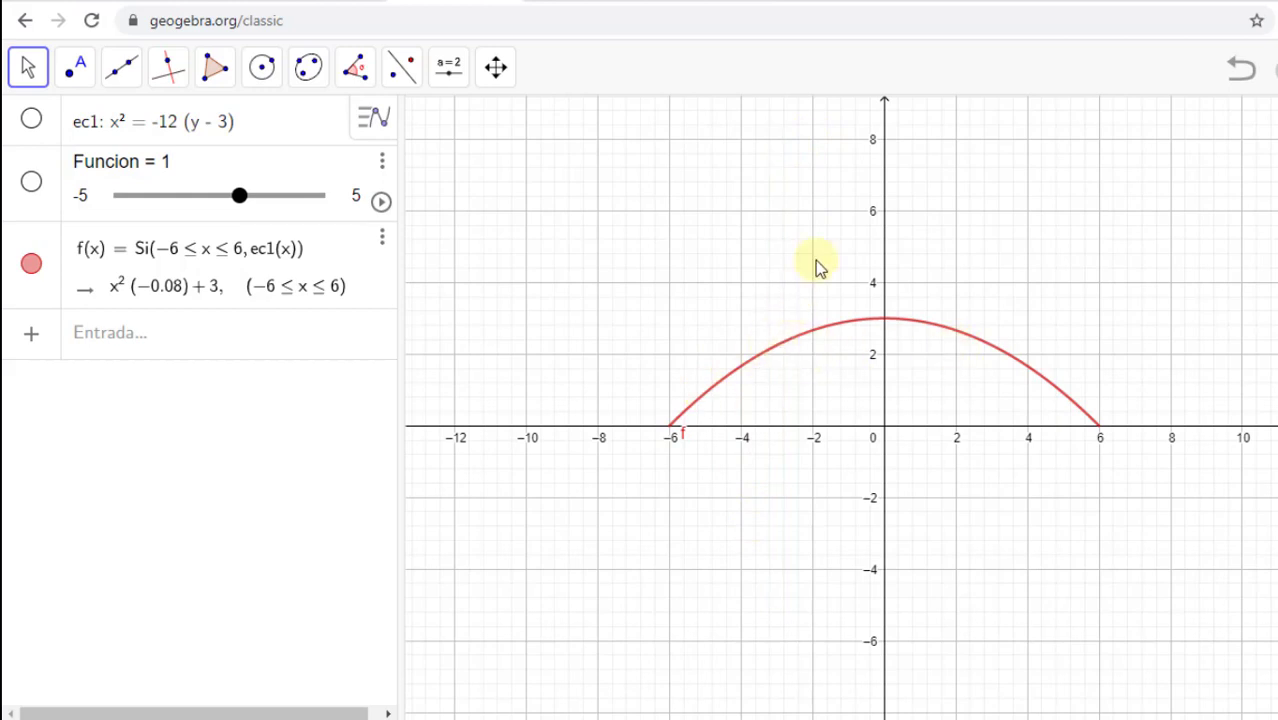
pyautogui.moveTo(956, 140); pyautogui.dragTo(955, 614)
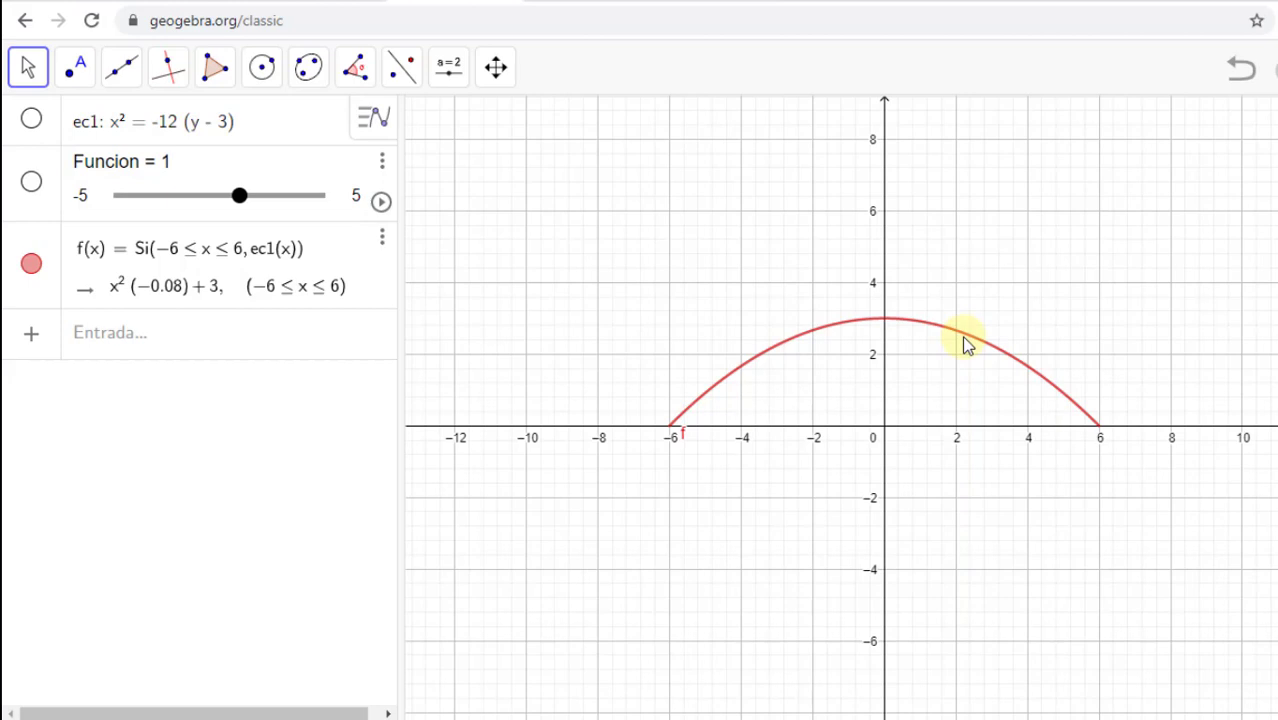
pyautogui.scroll(3, 947, 361)
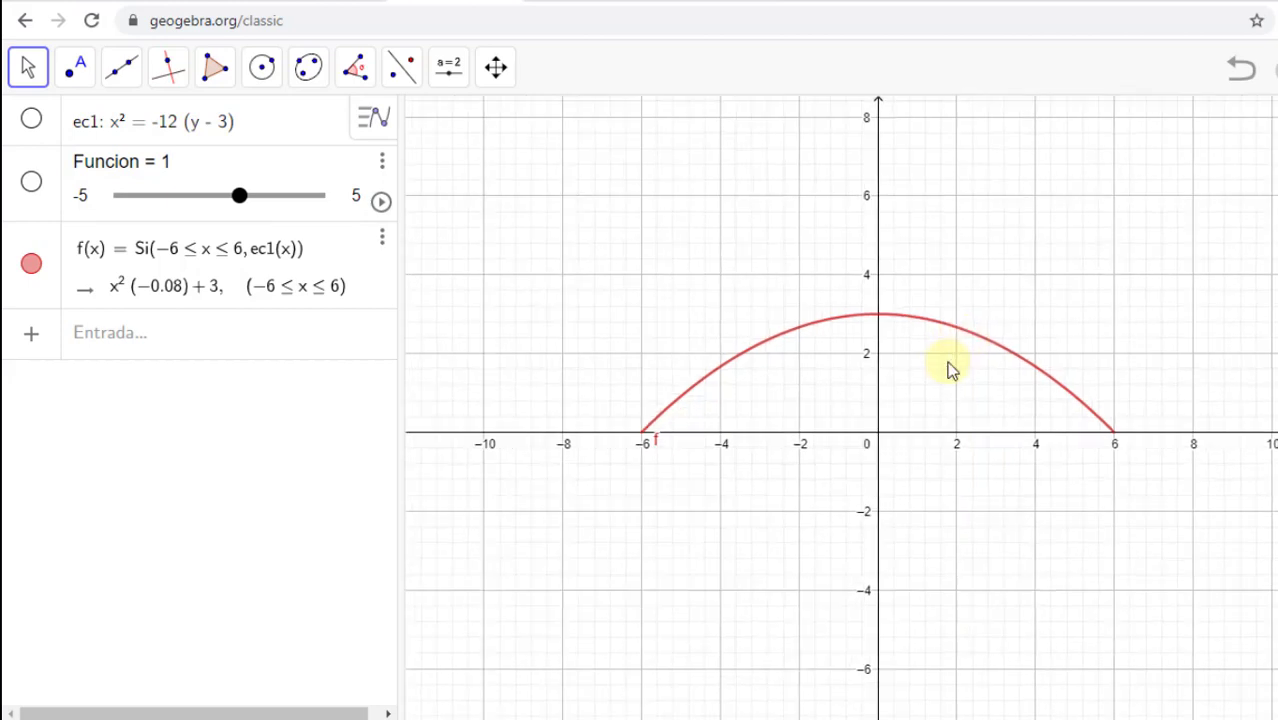
pyautogui.moveTo(951, 382); pyautogui.dragTo(999, 378)
pyautogui.scroll(1, 990, 377)
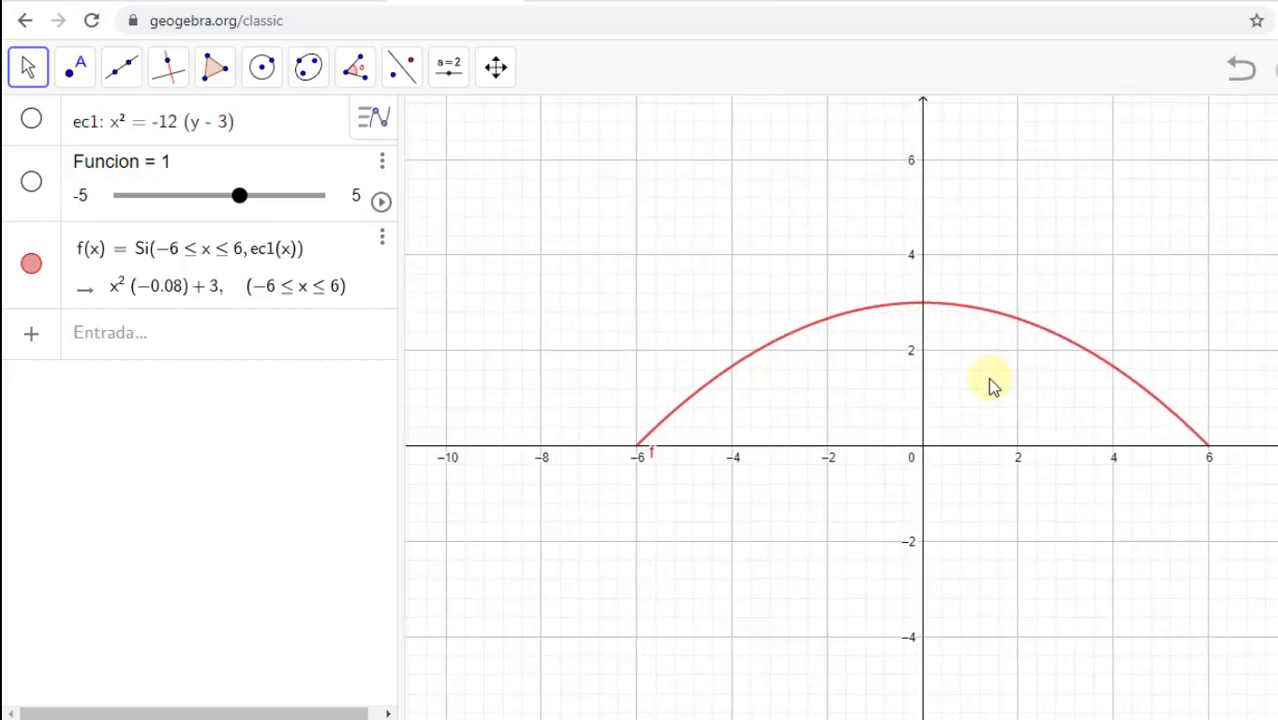
pyautogui.scroll(2, 889, 432)
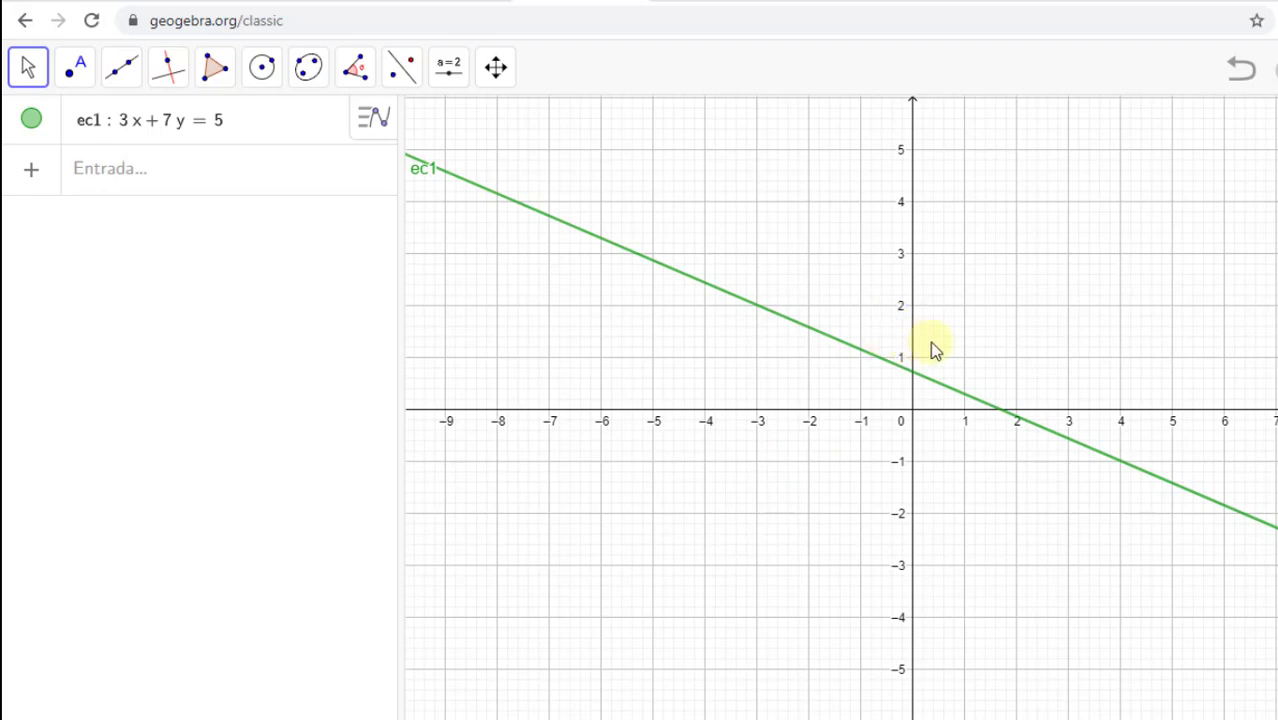
# Examine how the line 3x + 7y = 5 extends along both axes at increasingly large scales
pyautogui.scroll(-1, 930, 341)
pyautogui.scroll(-4, 1030, 414)
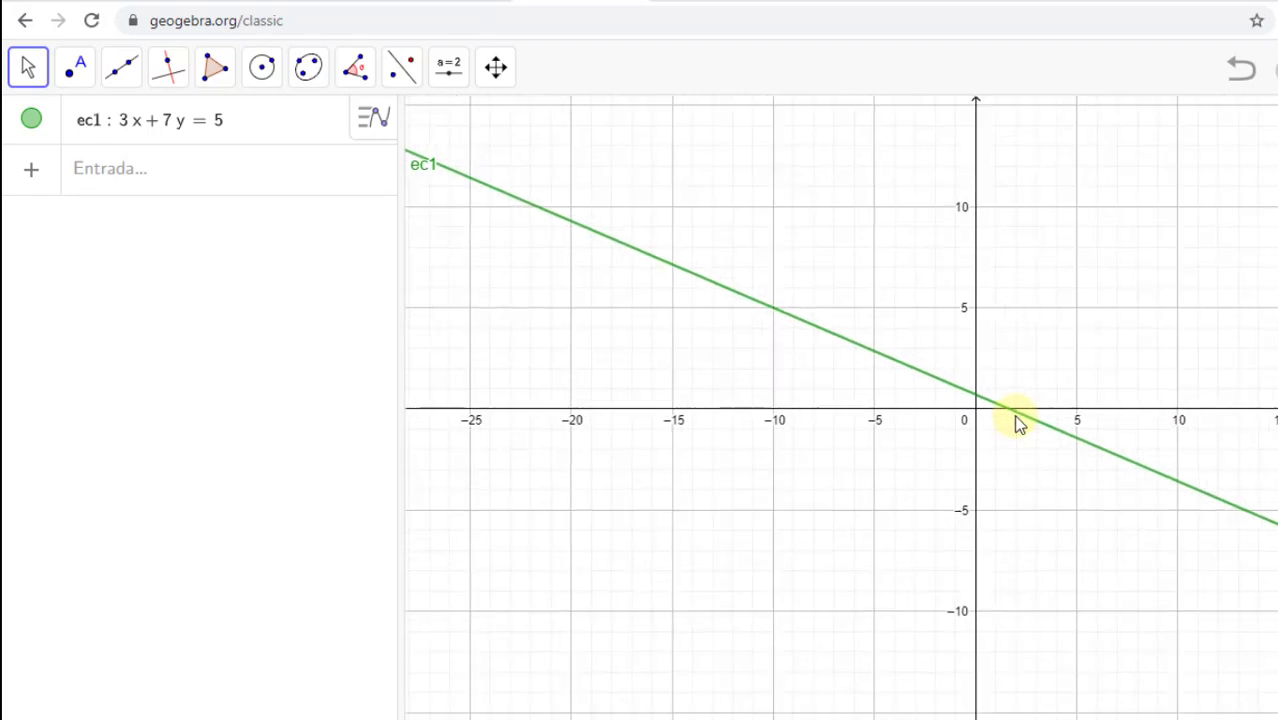
pyautogui.scroll(-9, 1015, 418)
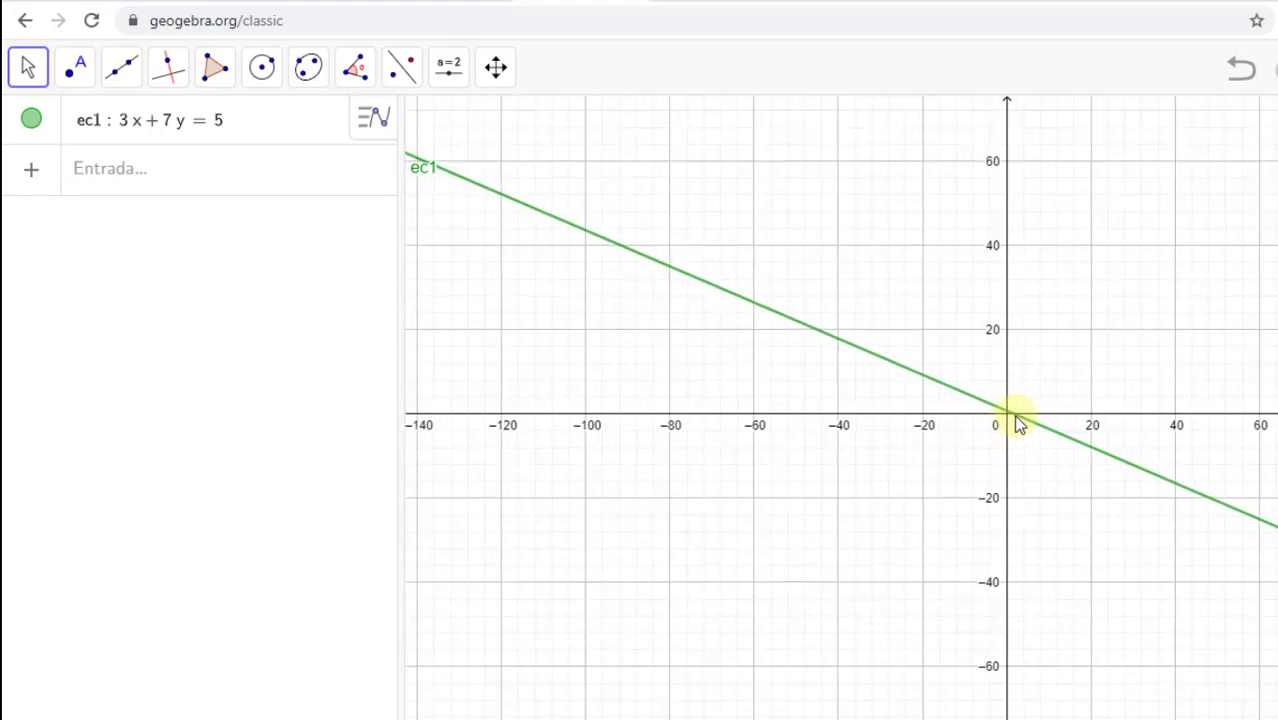
pyautogui.scroll(-8, 1015, 418)
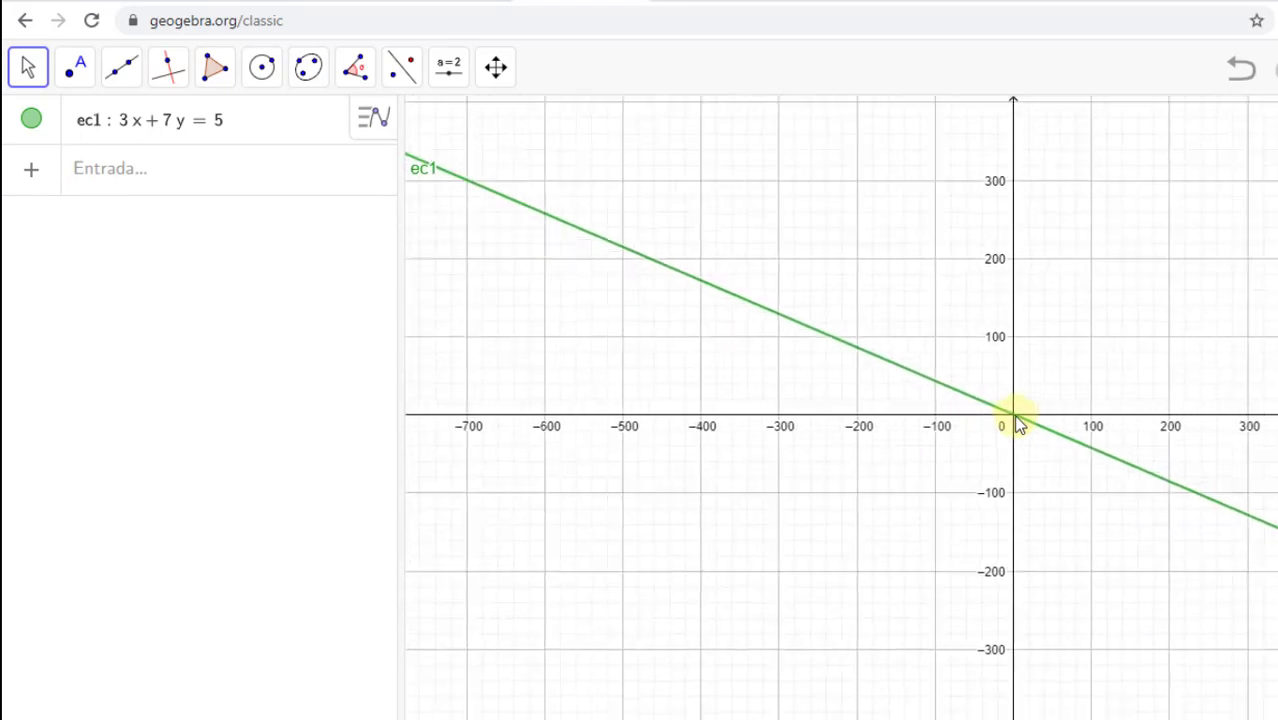
pyautogui.scroll(-2, 1013, 414)
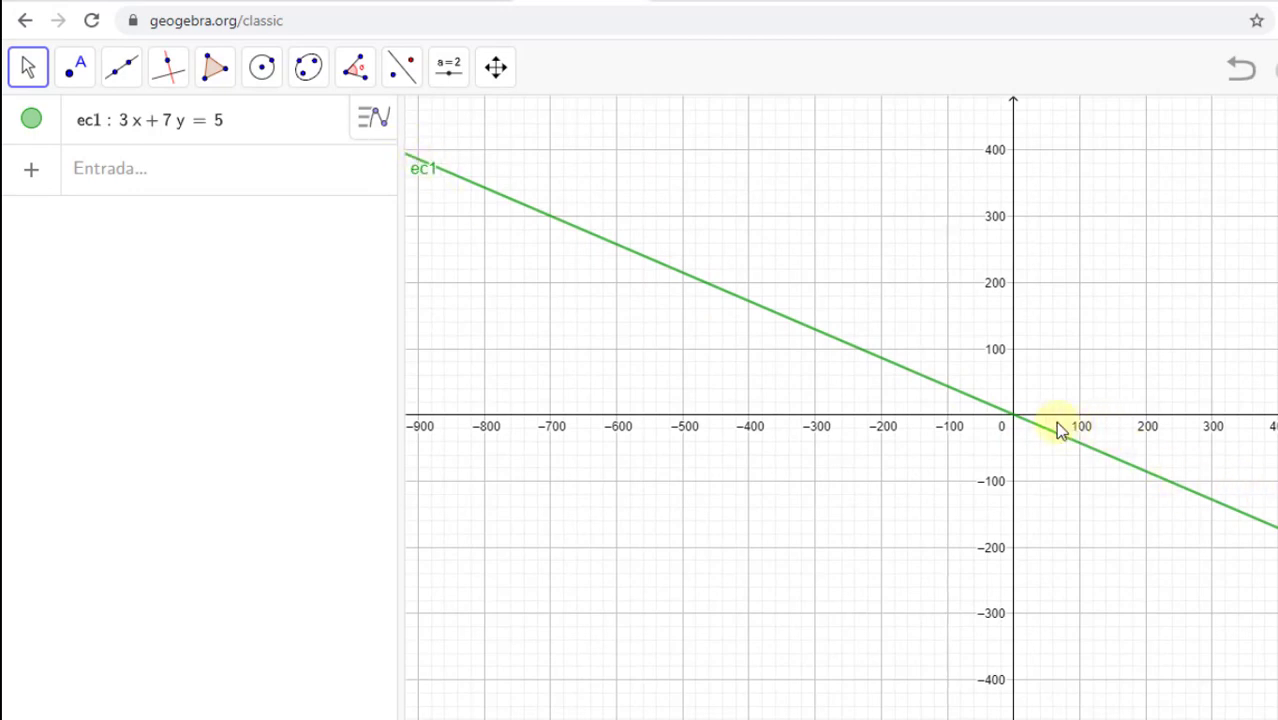
pyautogui.scroll(-4, 990, 405)
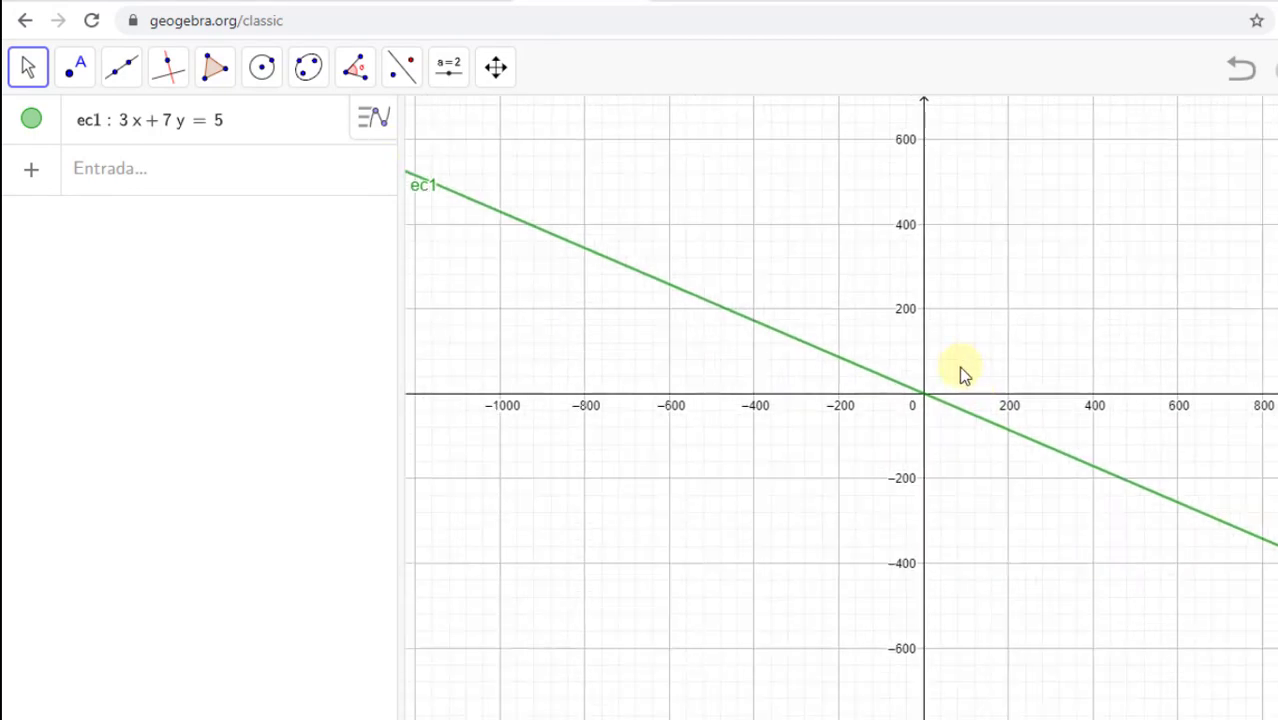
pyautogui.scroll(-15, 960, 370)
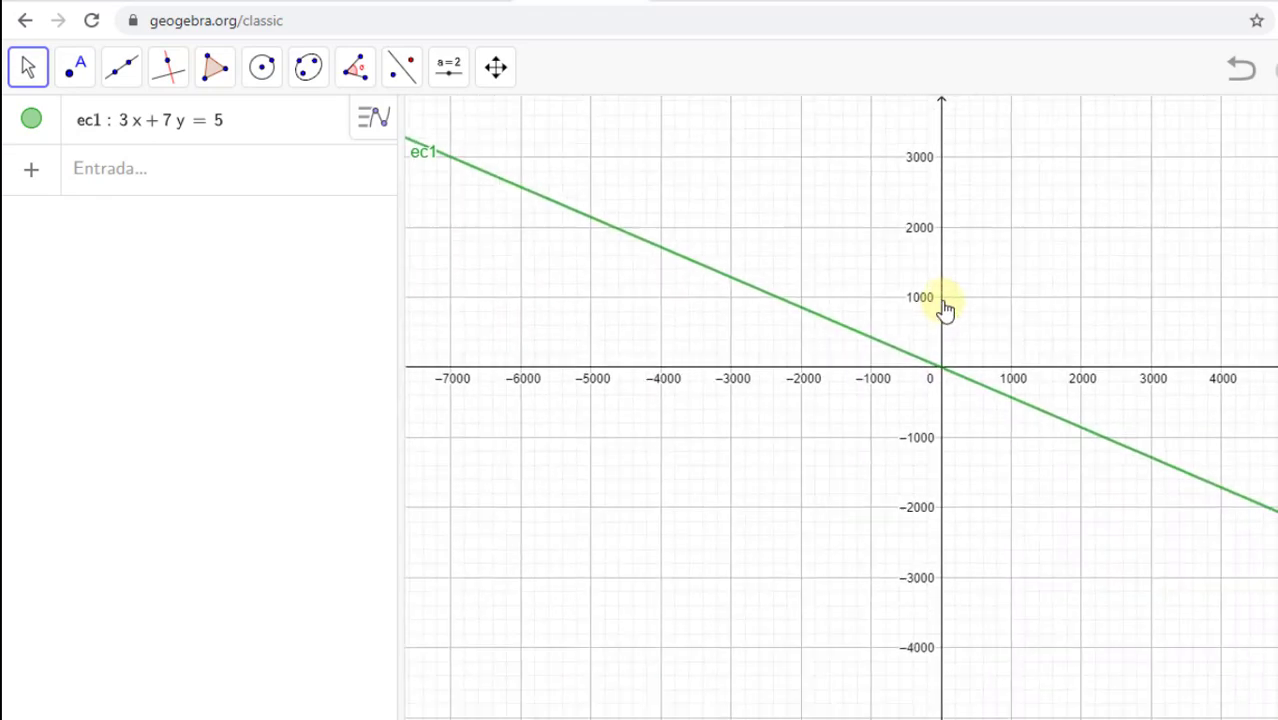
pyautogui.scroll(-20, 945, 310)
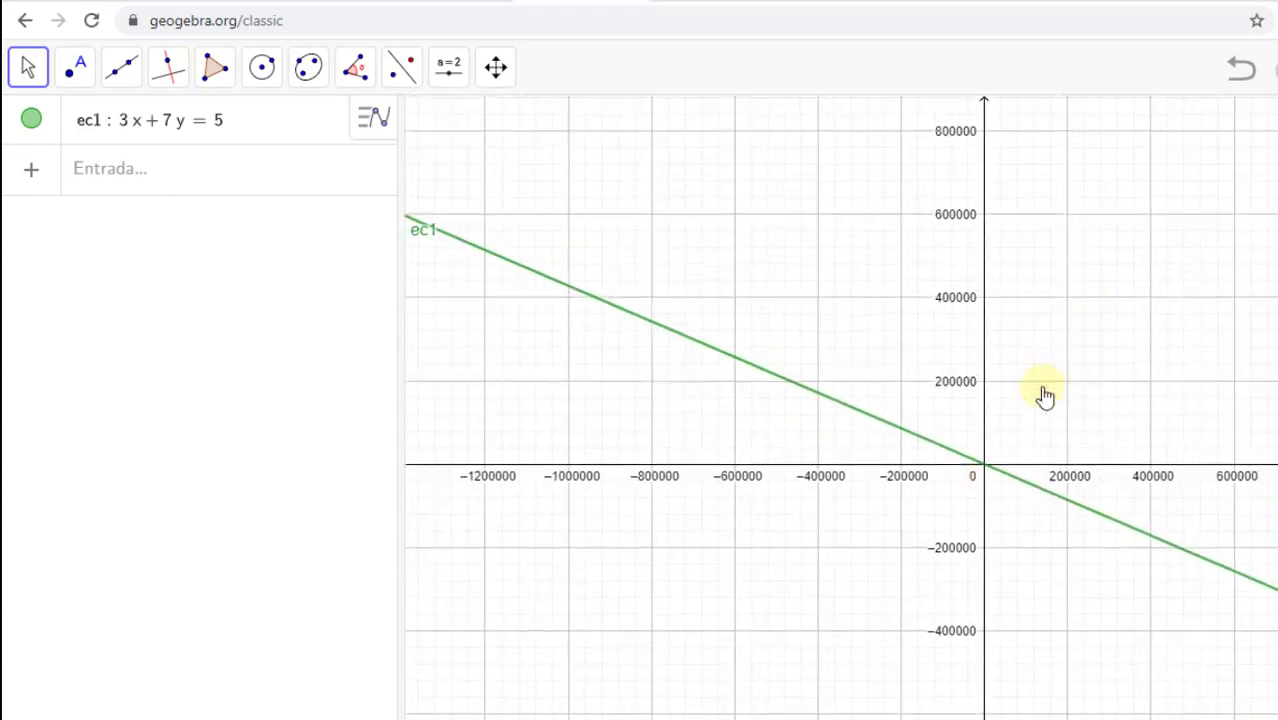
# Inspect the line 3x + 7y = 5 far along the x-axis in both directions to determine its domain, ending at the standard view
pyautogui.scroll(-8, 1000, 390)
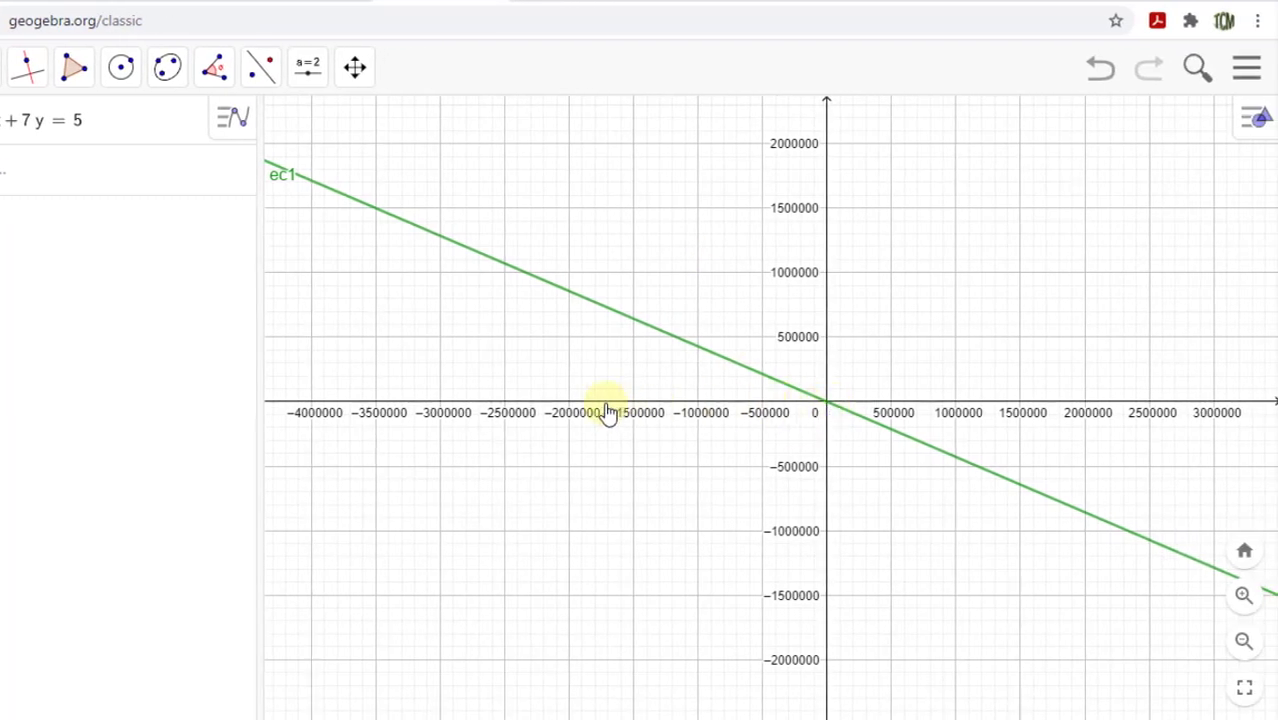
pyautogui.scroll(-1, 341, 368)
pyautogui.scroll(-20, 341, 368)
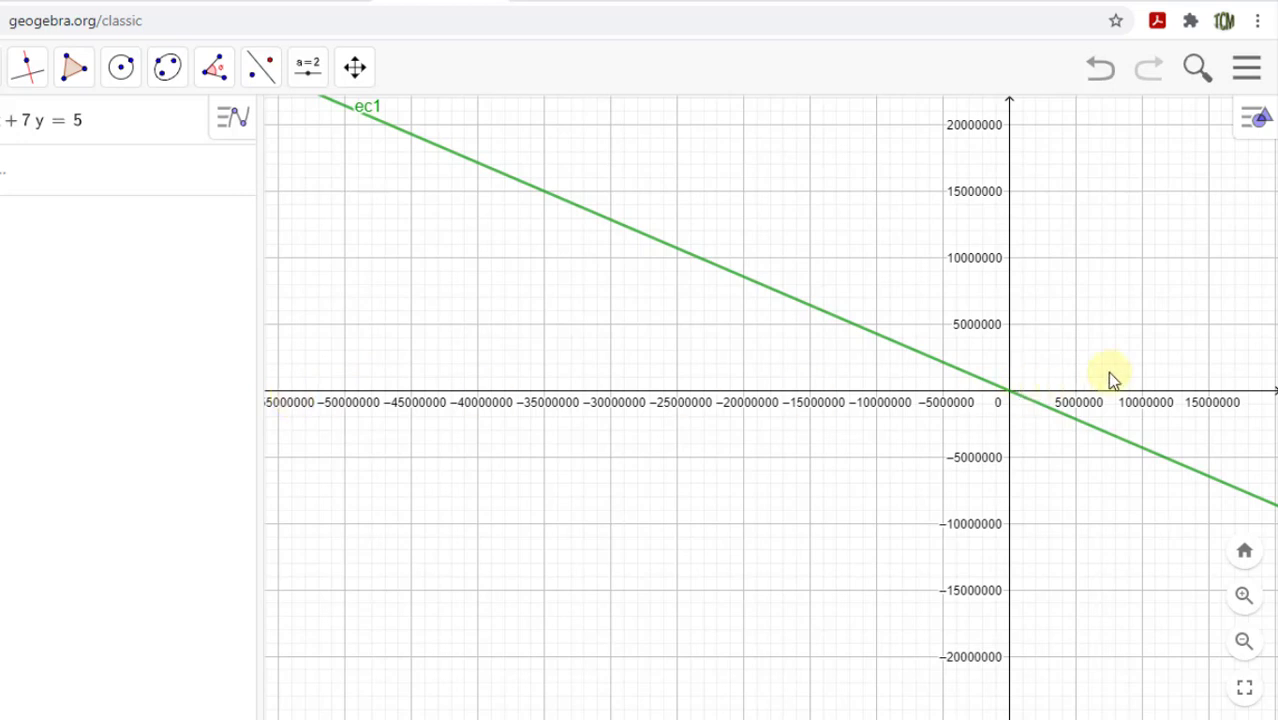
pyautogui.moveTo(950, 380); pyautogui.dragTo(767, 371)
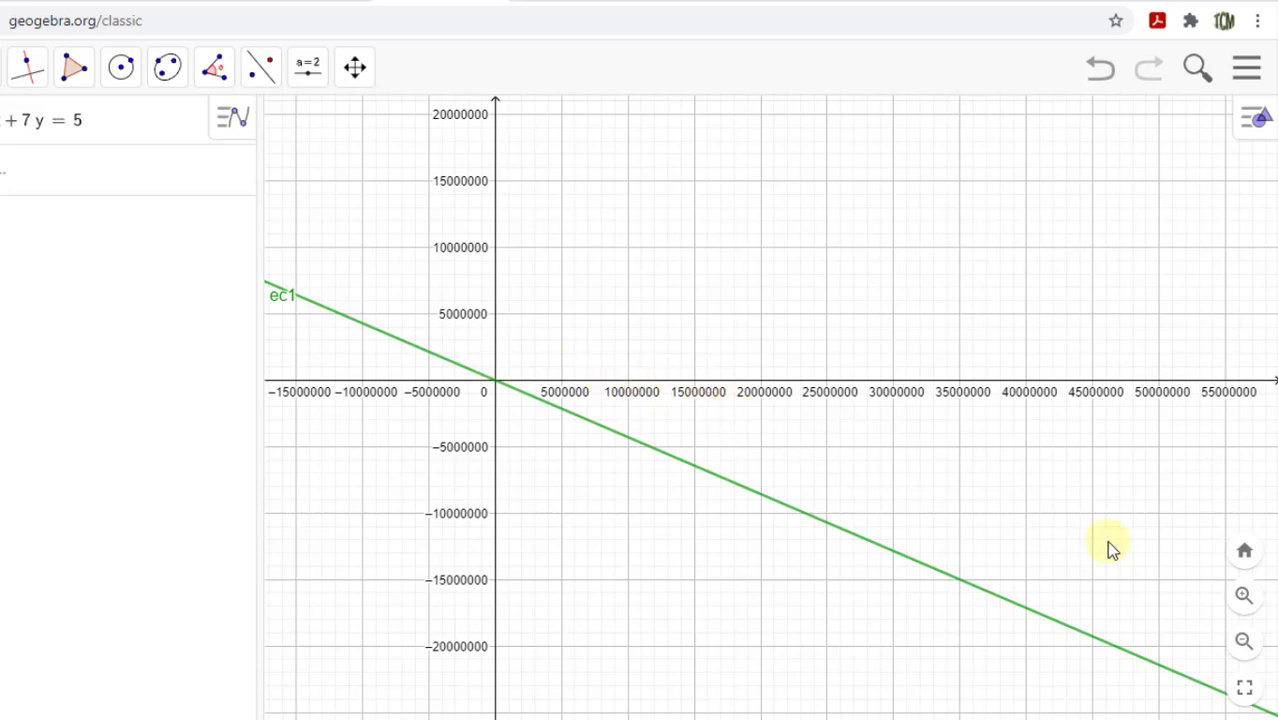
pyautogui.click(1244, 552)
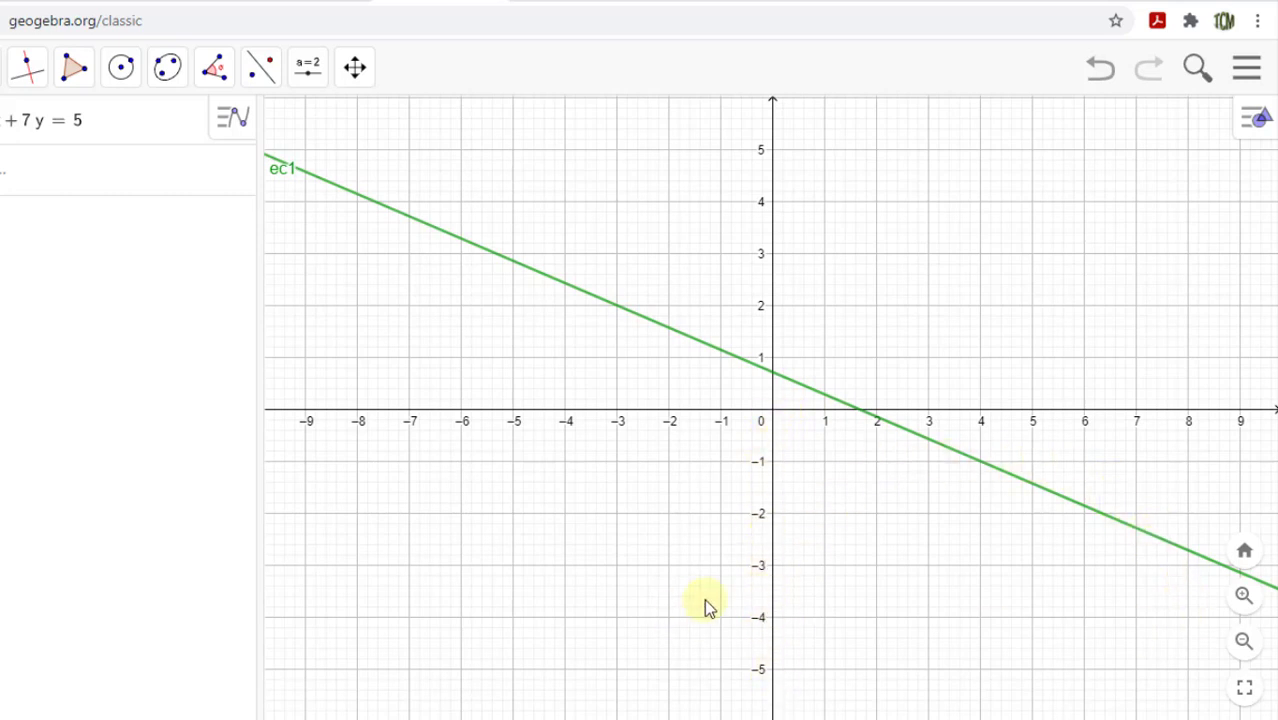
# Examine how far the line 3x + 7y = 5 extends up and down the y-axis to determine its range, ending at the standard view
pyautogui.scroll(-5, 810, 460)
pyautogui.scroll(-10, 805, 452)
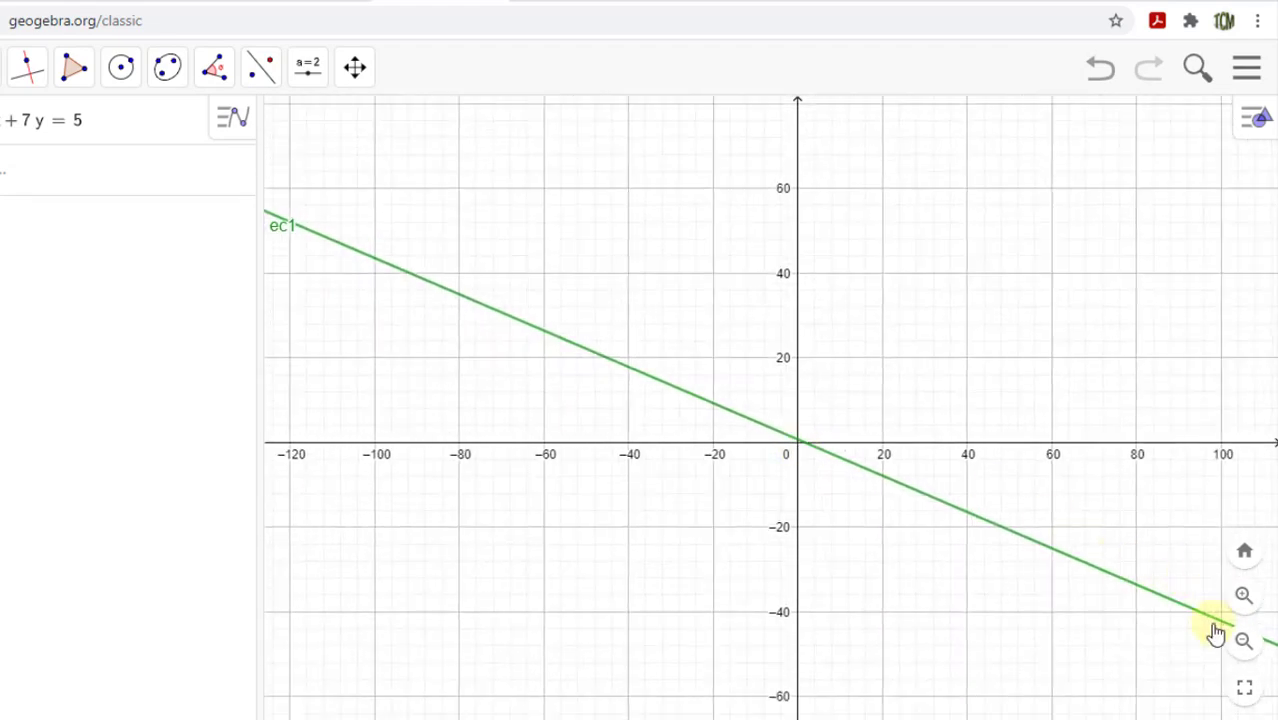
pyautogui.scroll(-3, 886, 553)
pyautogui.scroll(-5, 884, 555)
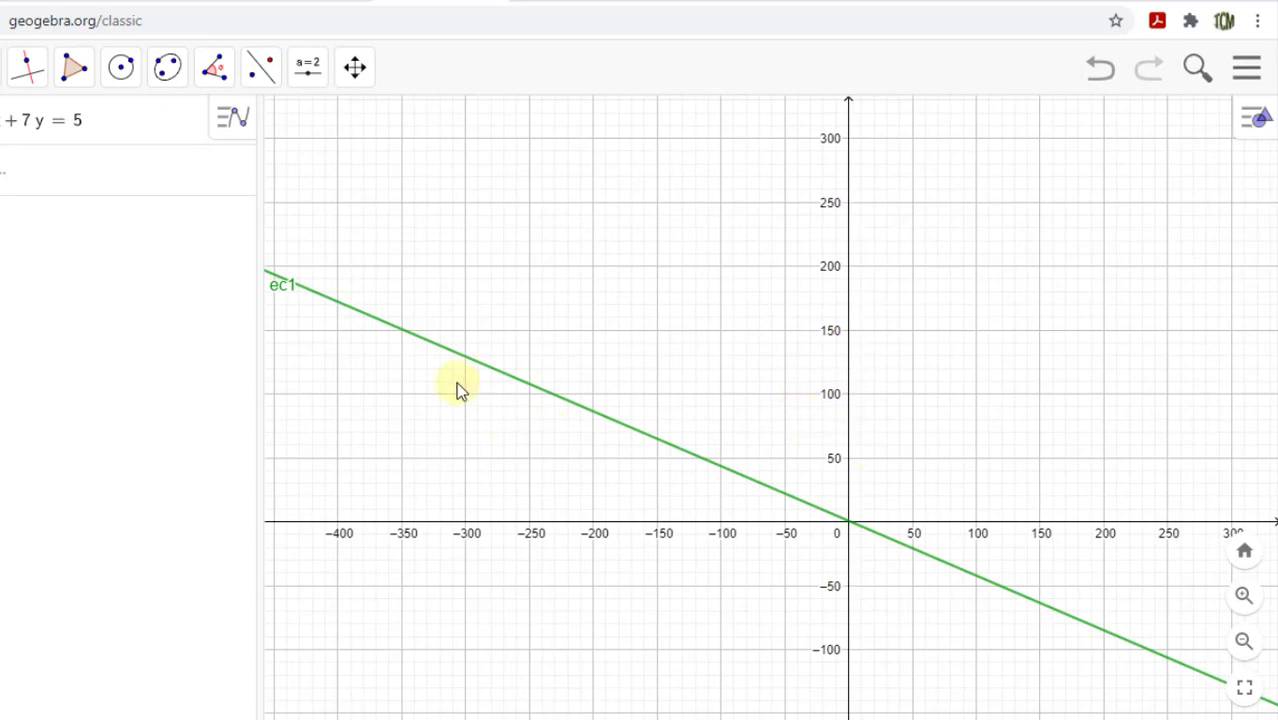
pyautogui.scroll(-7, 380, 320)
pyautogui.scroll(-10, 633, 265)
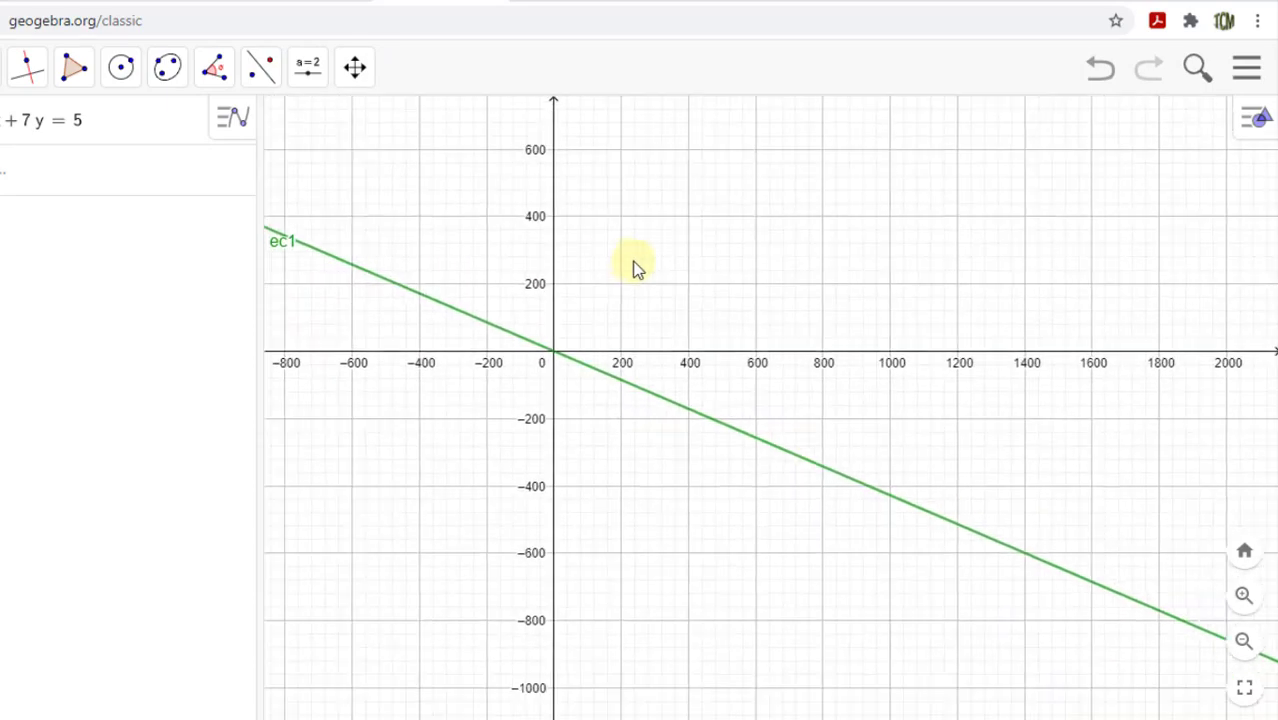
pyautogui.scroll(-10, 757, 496)
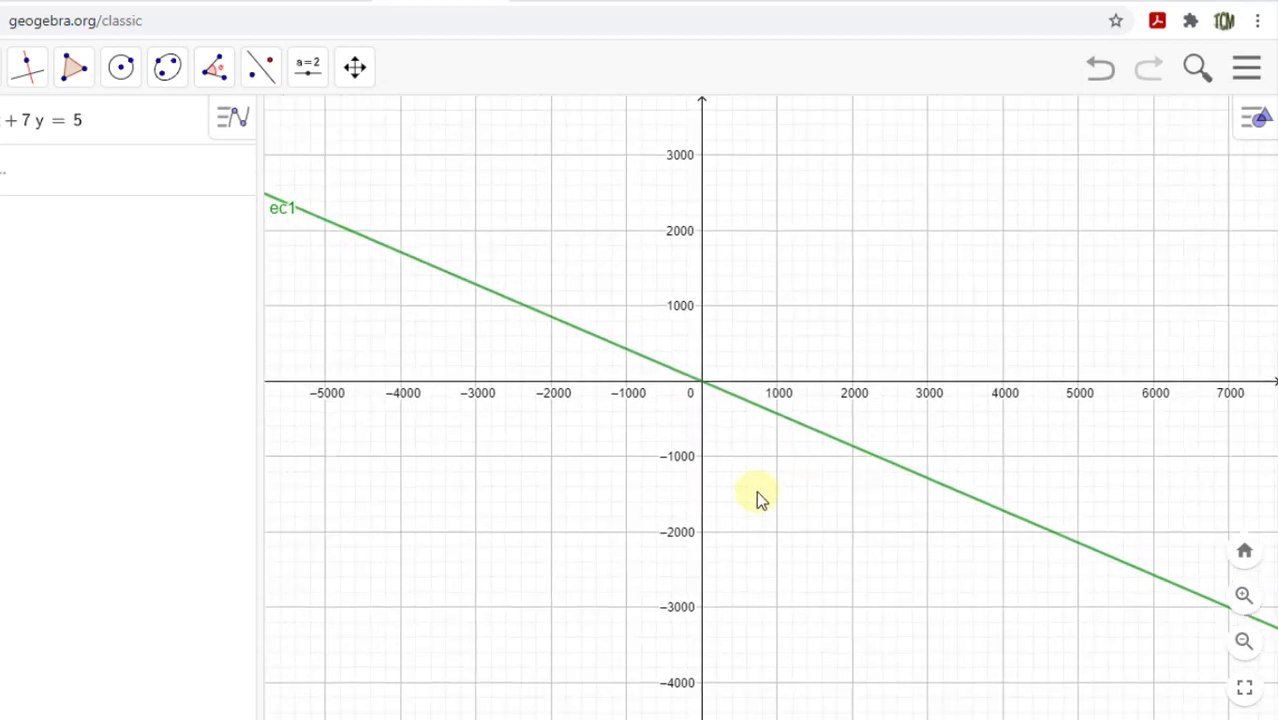
pyautogui.scroll(-10, 757, 496)
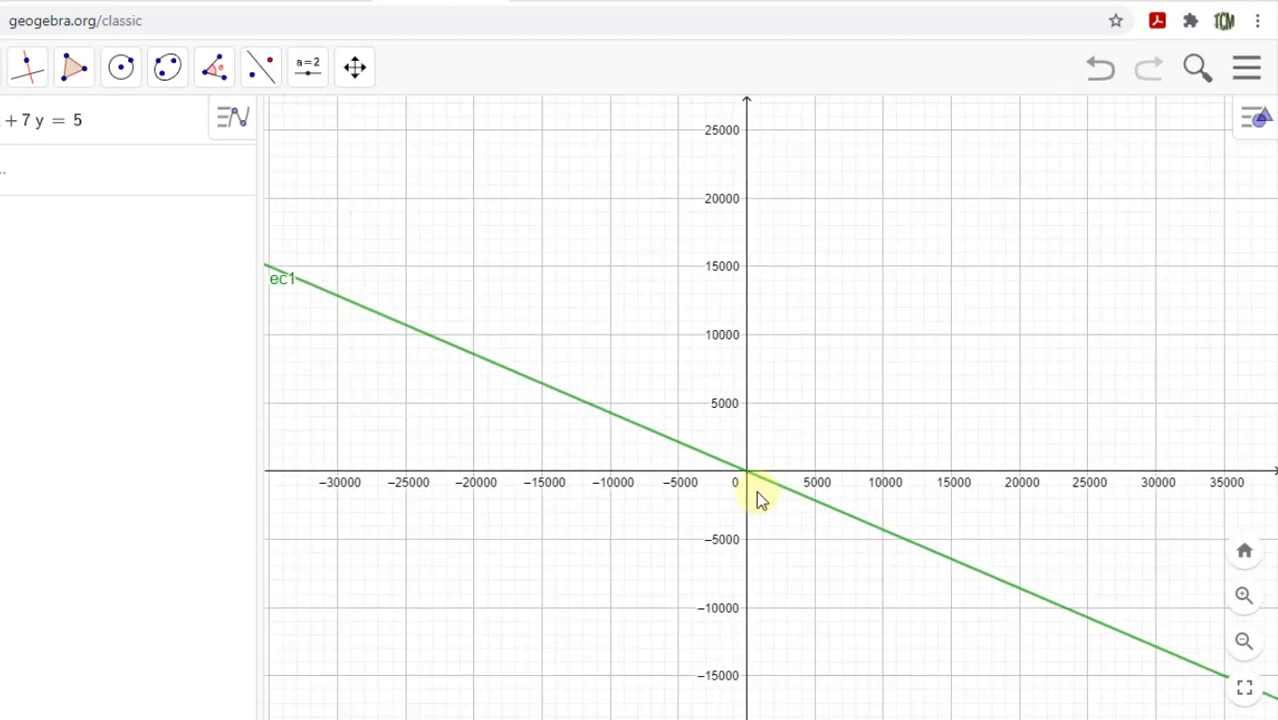
pyautogui.scroll(-10, 757, 496)
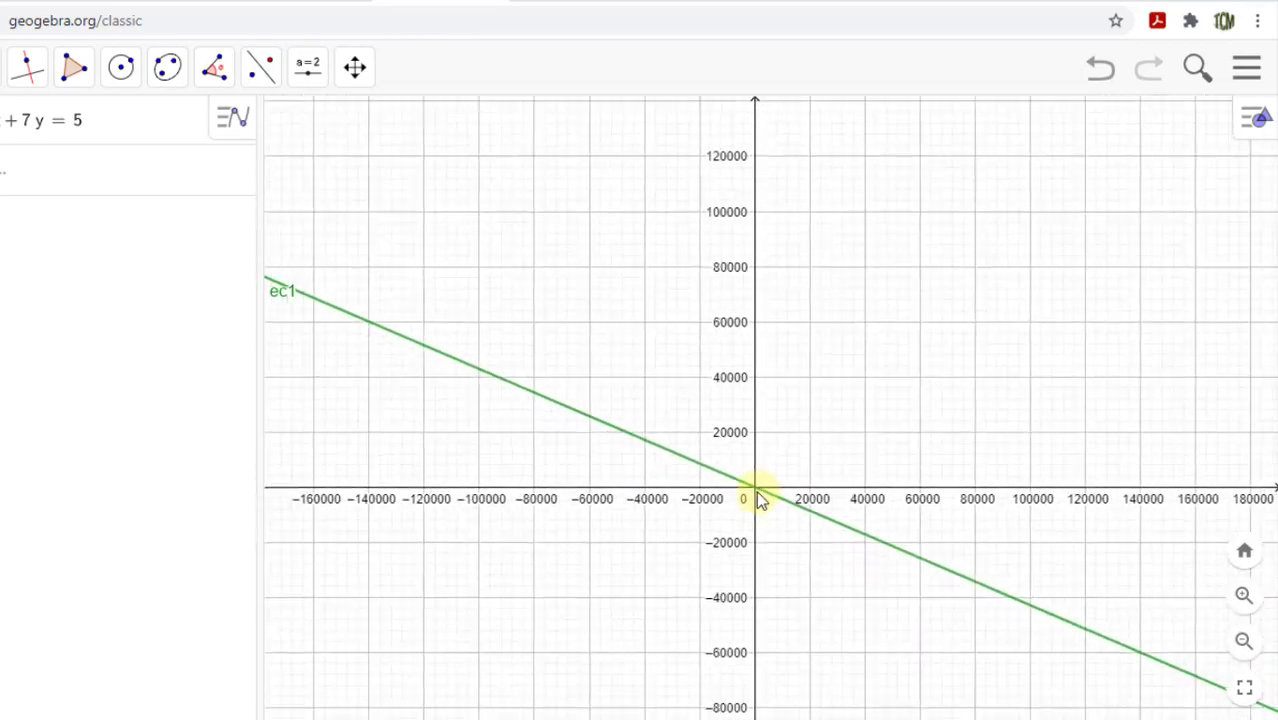
pyautogui.scroll(-3, 757, 496)
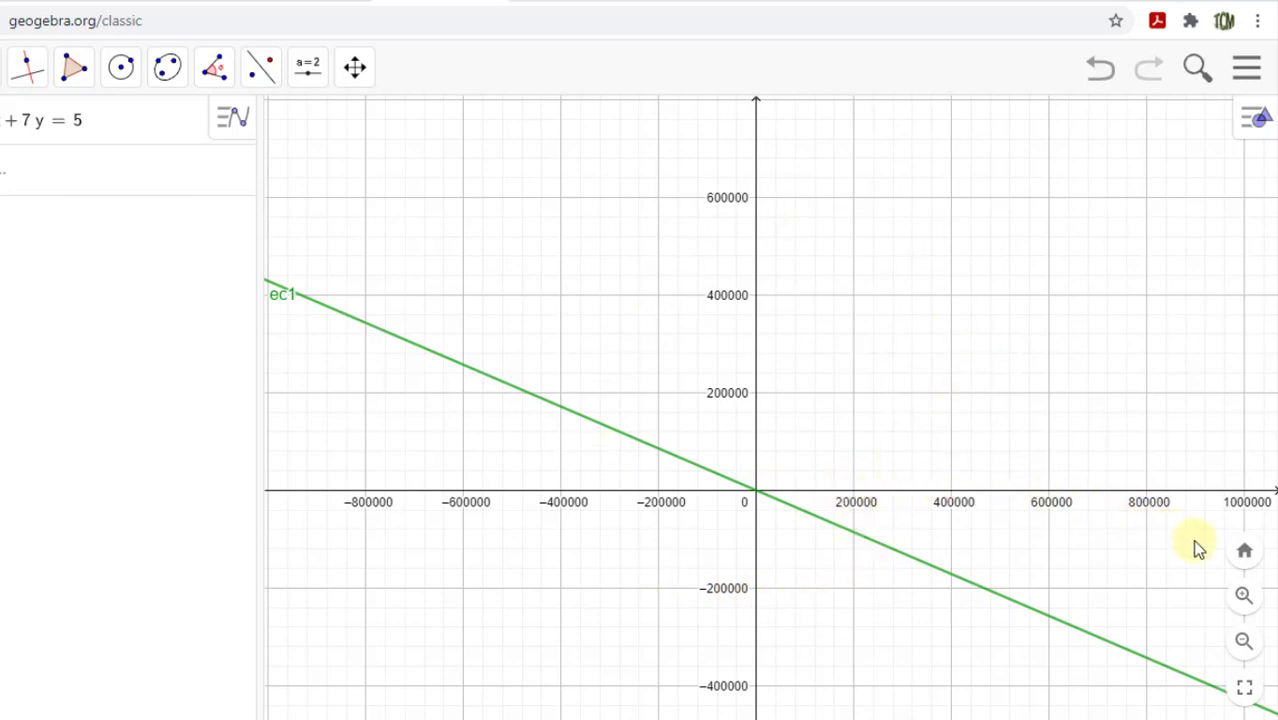
pyautogui.click(1244, 550)
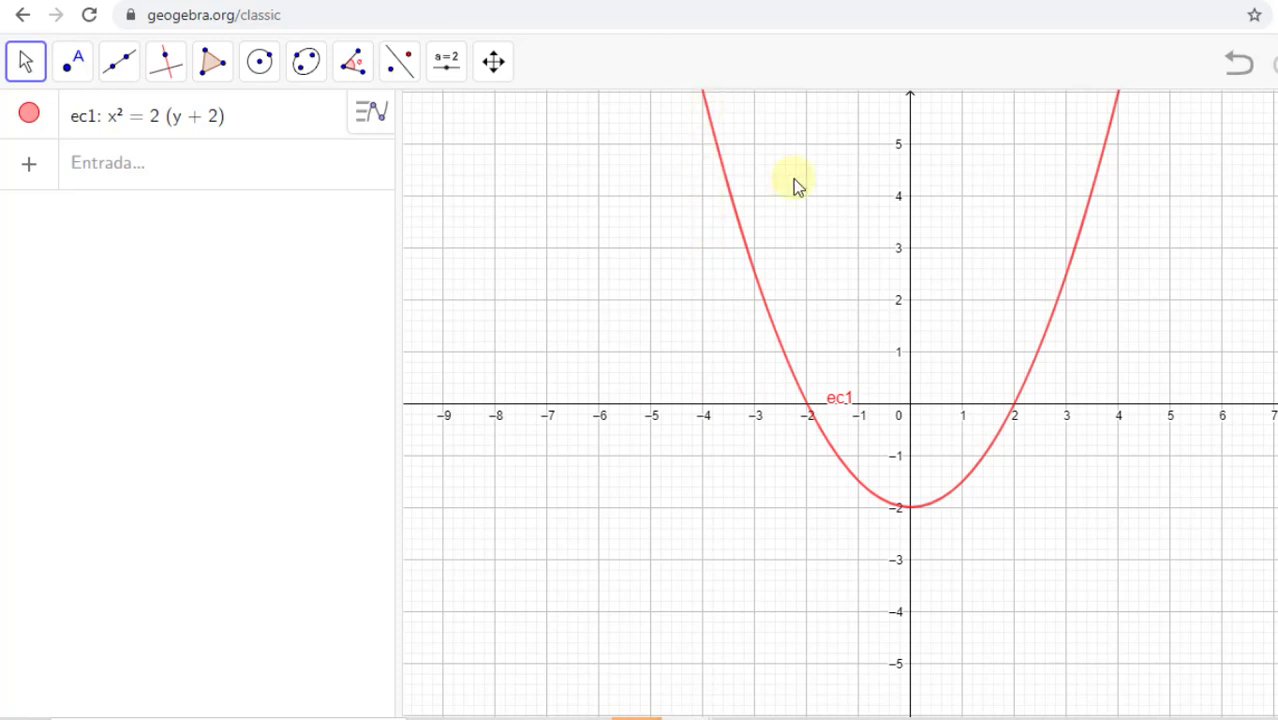
# Examine how the branches of the parabola x² = 2(y + 2) spread along the x-axis at ever larger scales to determine its domain
pyautogui.moveTo(812, 230); pyautogui.dragTo(824, 277)
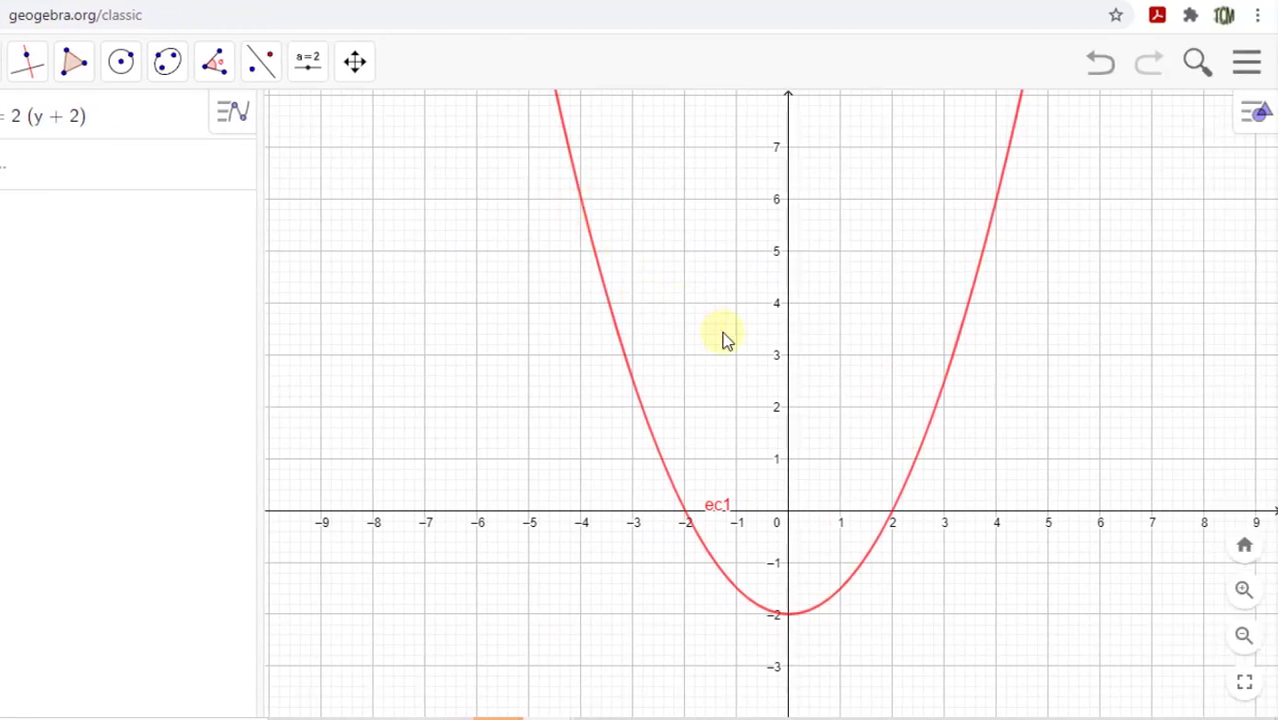
pyautogui.scroll(-15, 726, 340)
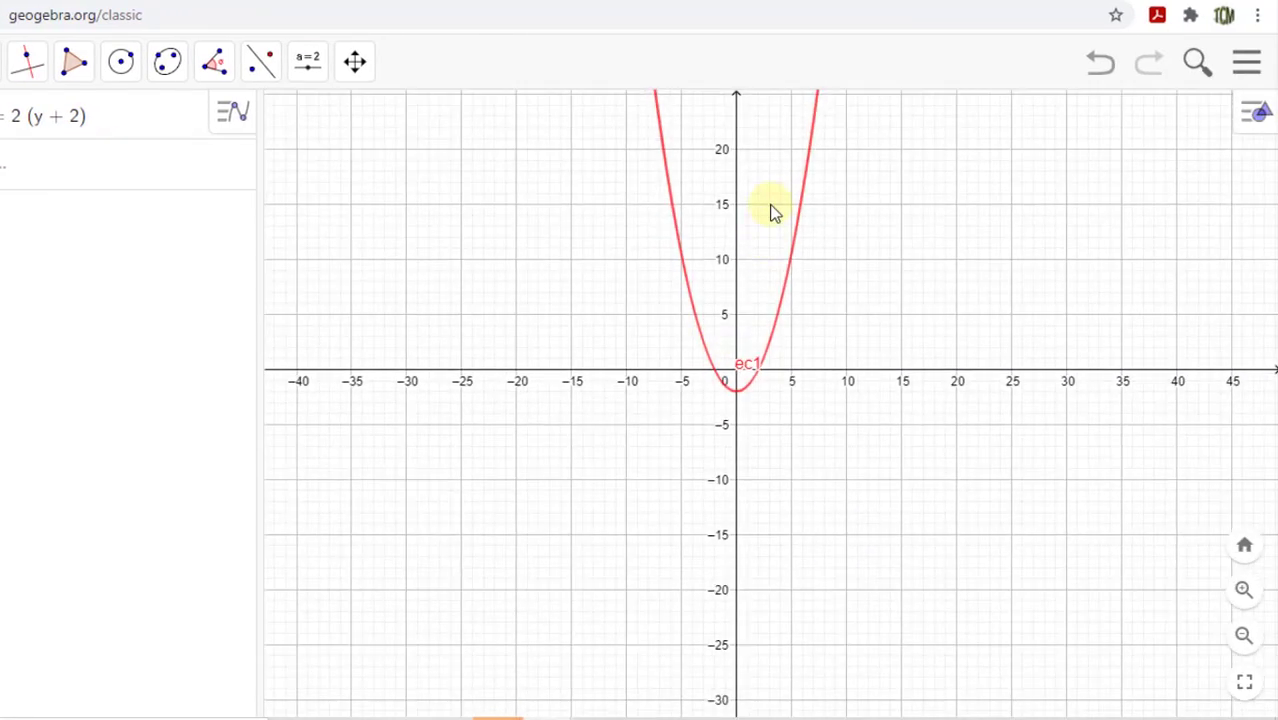
pyautogui.scroll(-9, 776, 400)
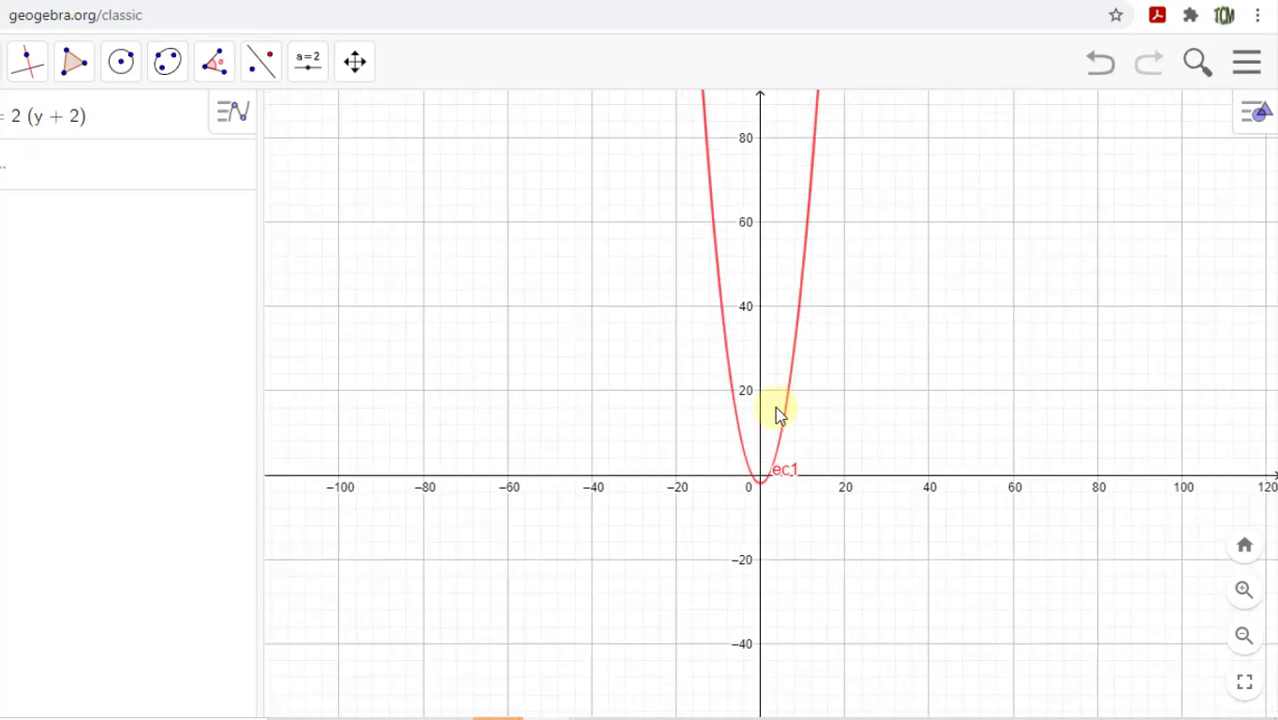
pyautogui.scroll(-3, 778, 412)
pyautogui.moveTo(785, 280); pyautogui.dragTo(789, 388)
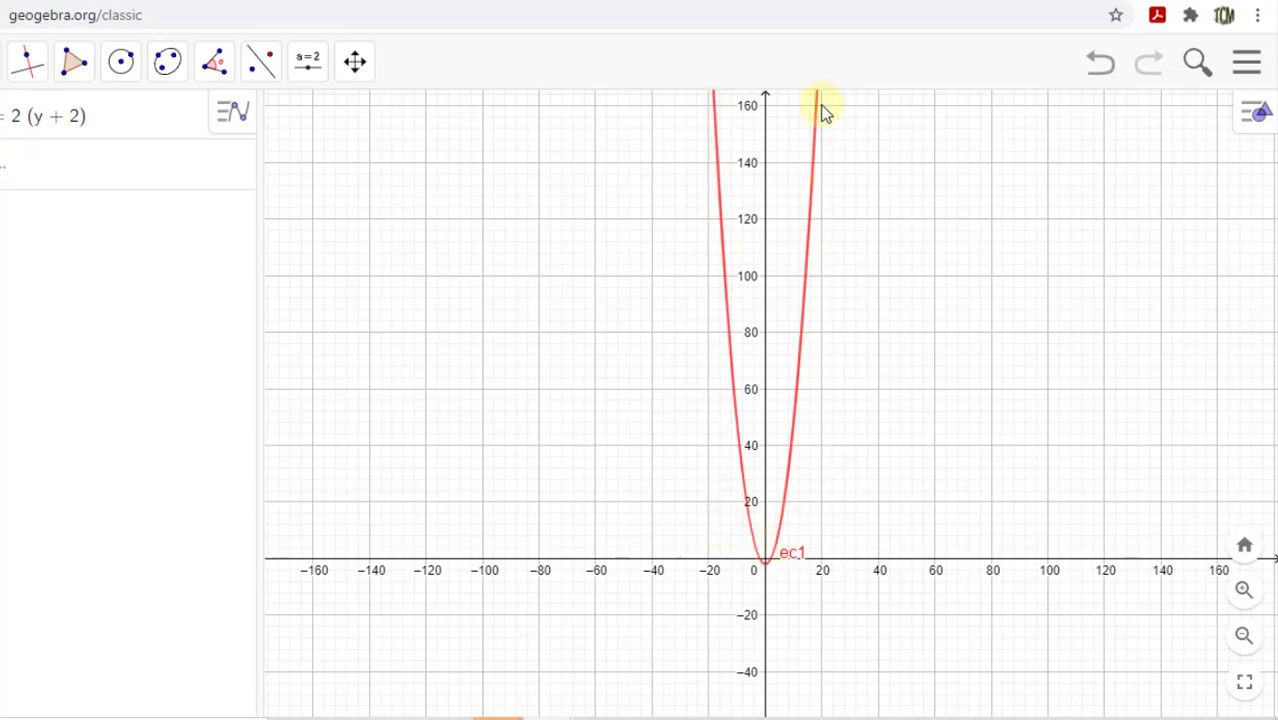
pyautogui.scroll(-10, 791, 215)
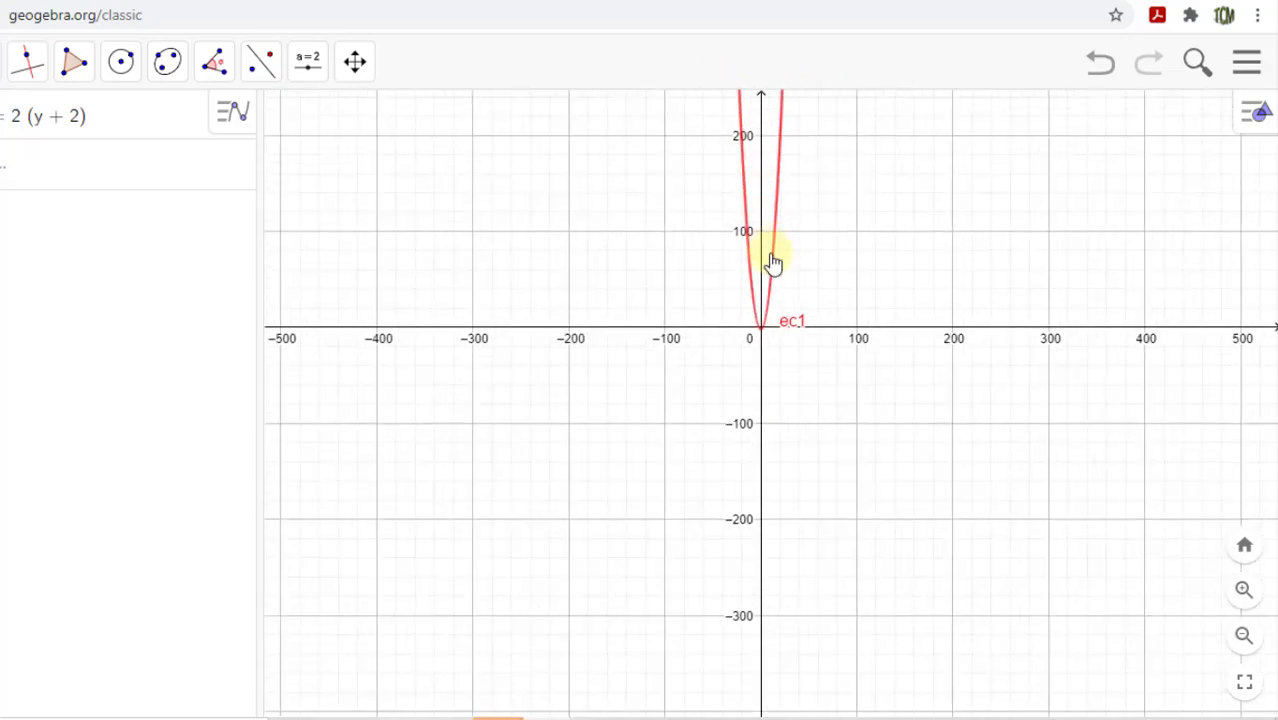
pyautogui.scroll(-3, 772, 278)
pyautogui.scroll(-7, 734, 545)
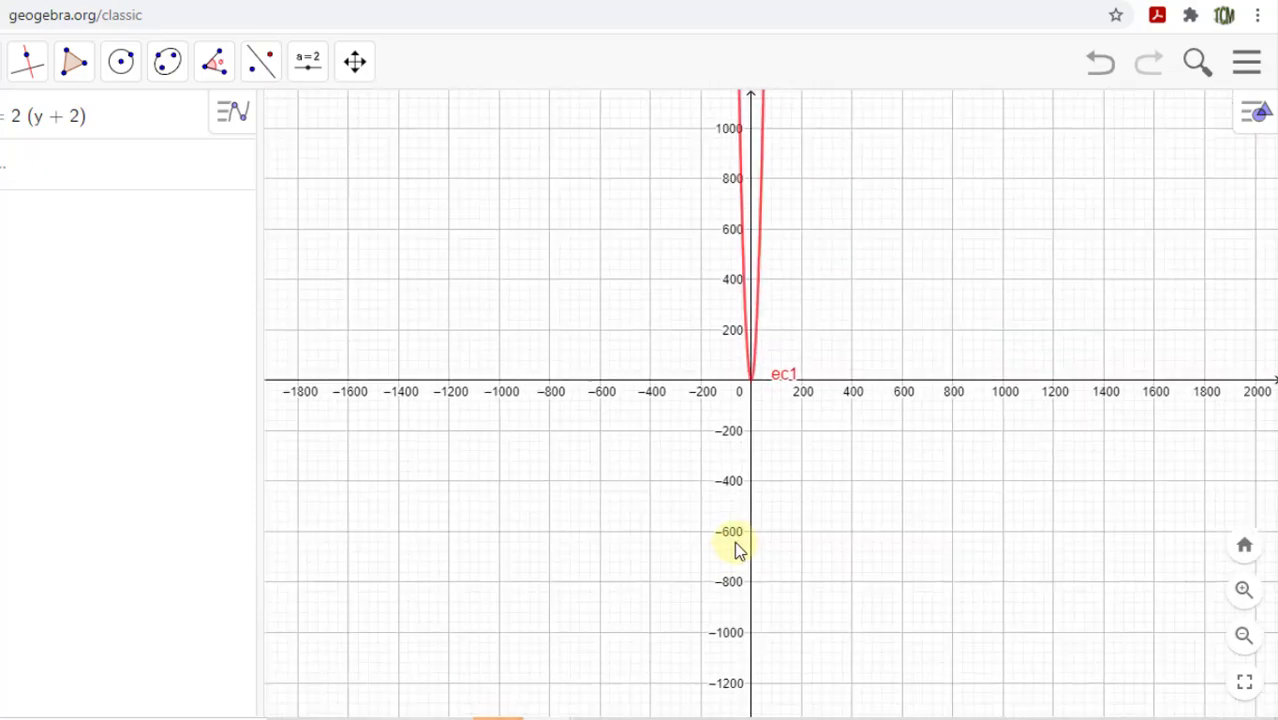
pyautogui.scroll(-8, 754, 553)
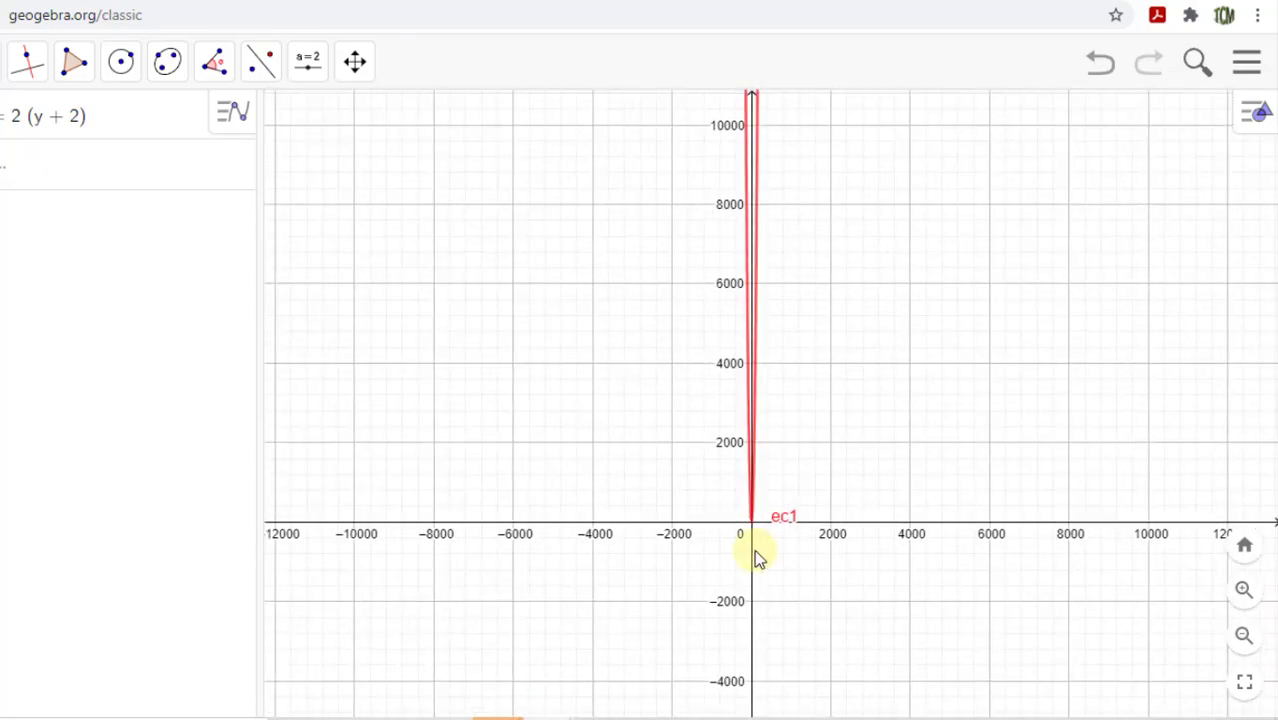
pyautogui.scroll(-3, 755, 552)
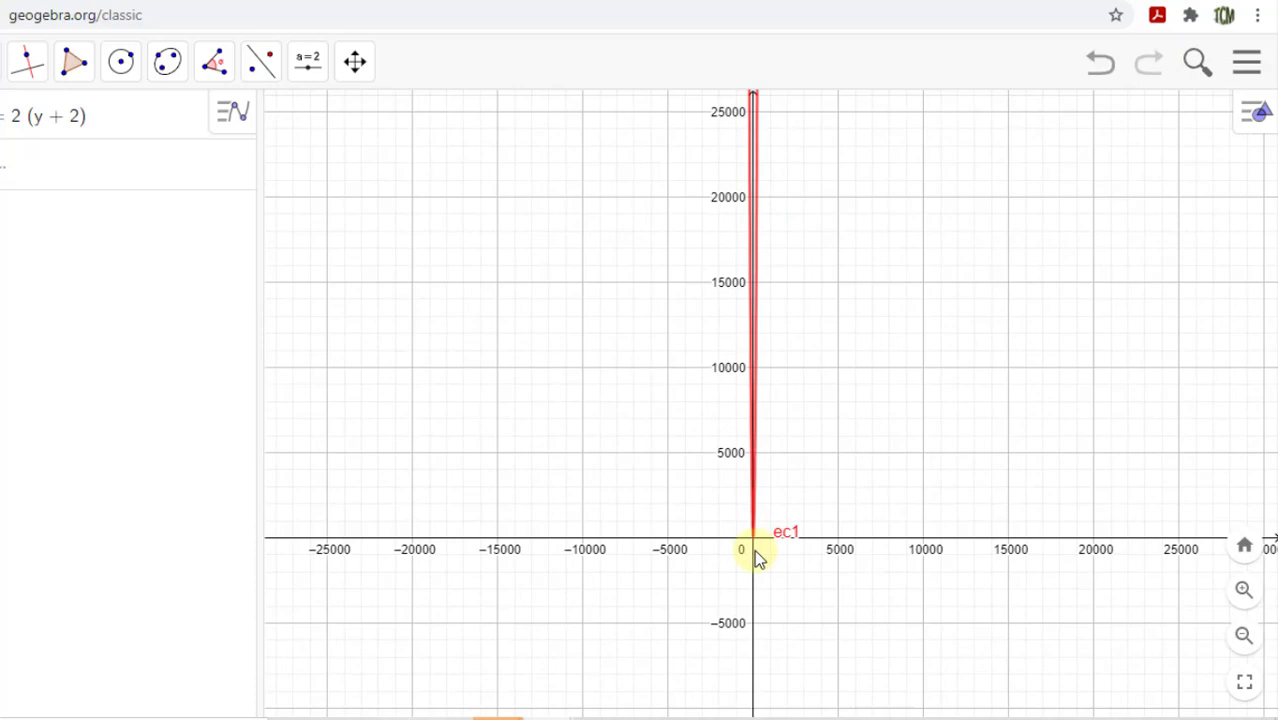
pyautogui.scroll(-4, 755, 550)
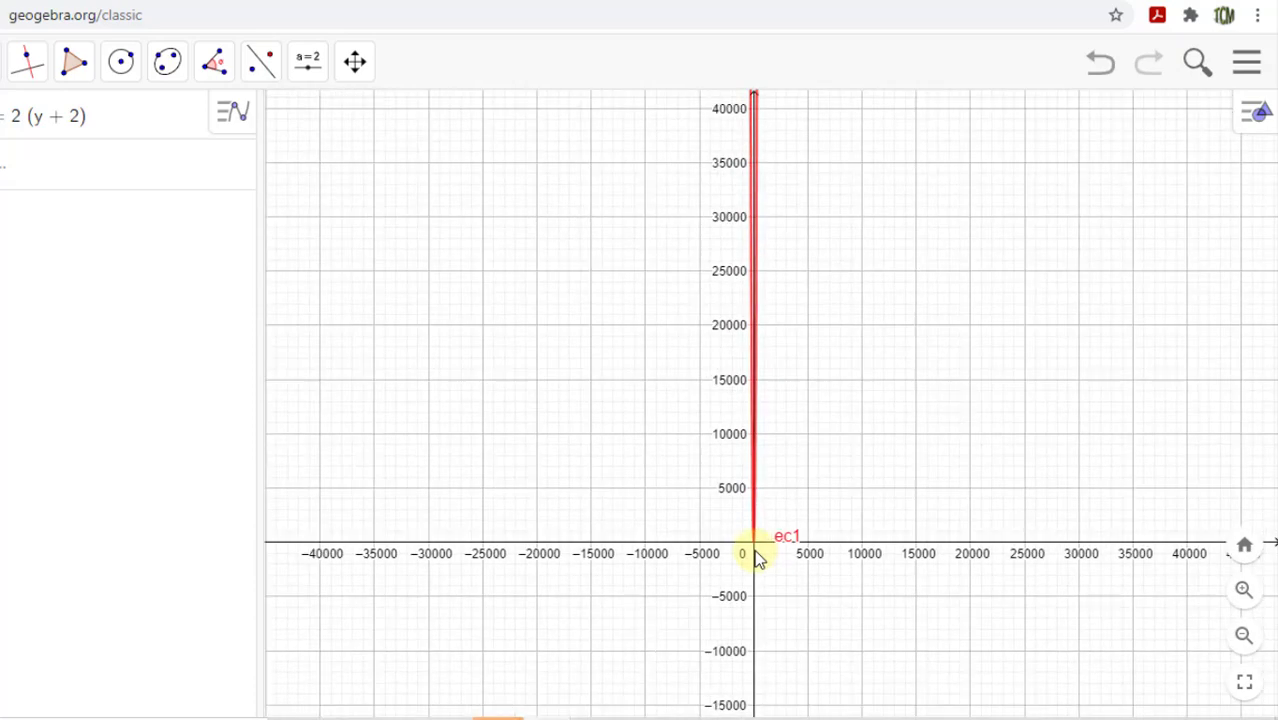
pyautogui.scroll(-12, 756, 558)
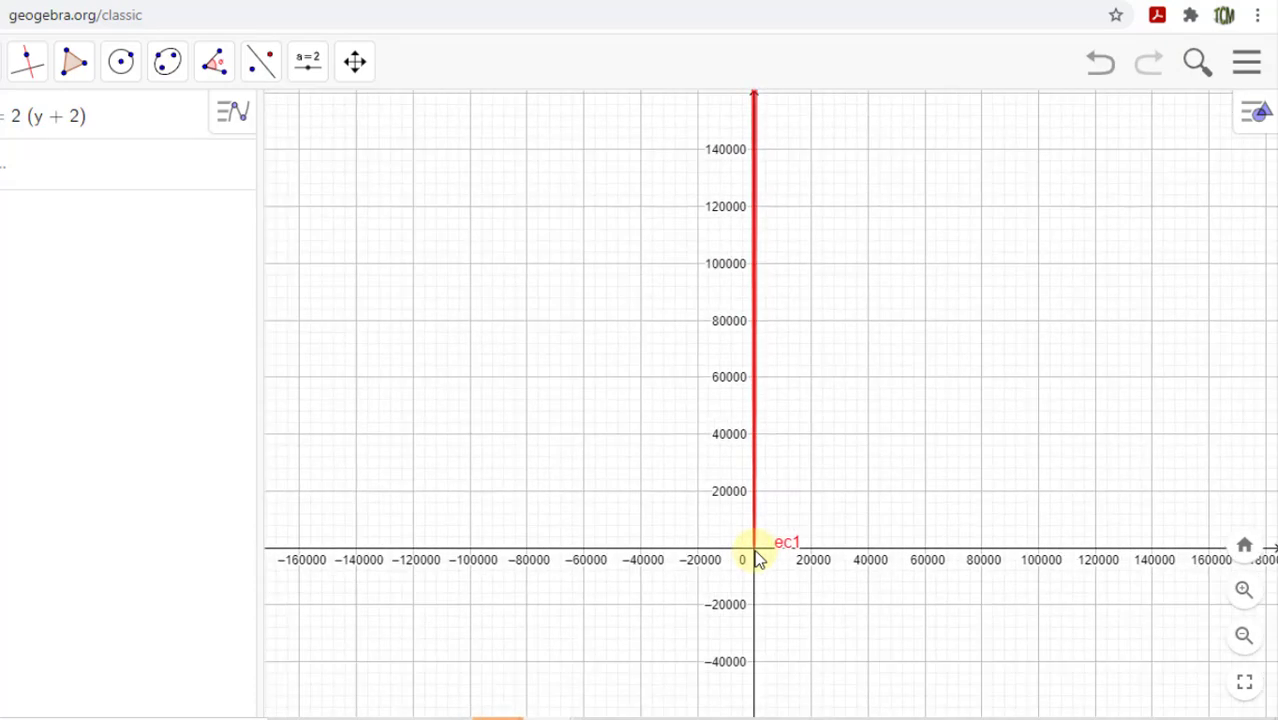
pyautogui.scroll(-10, 757, 558)
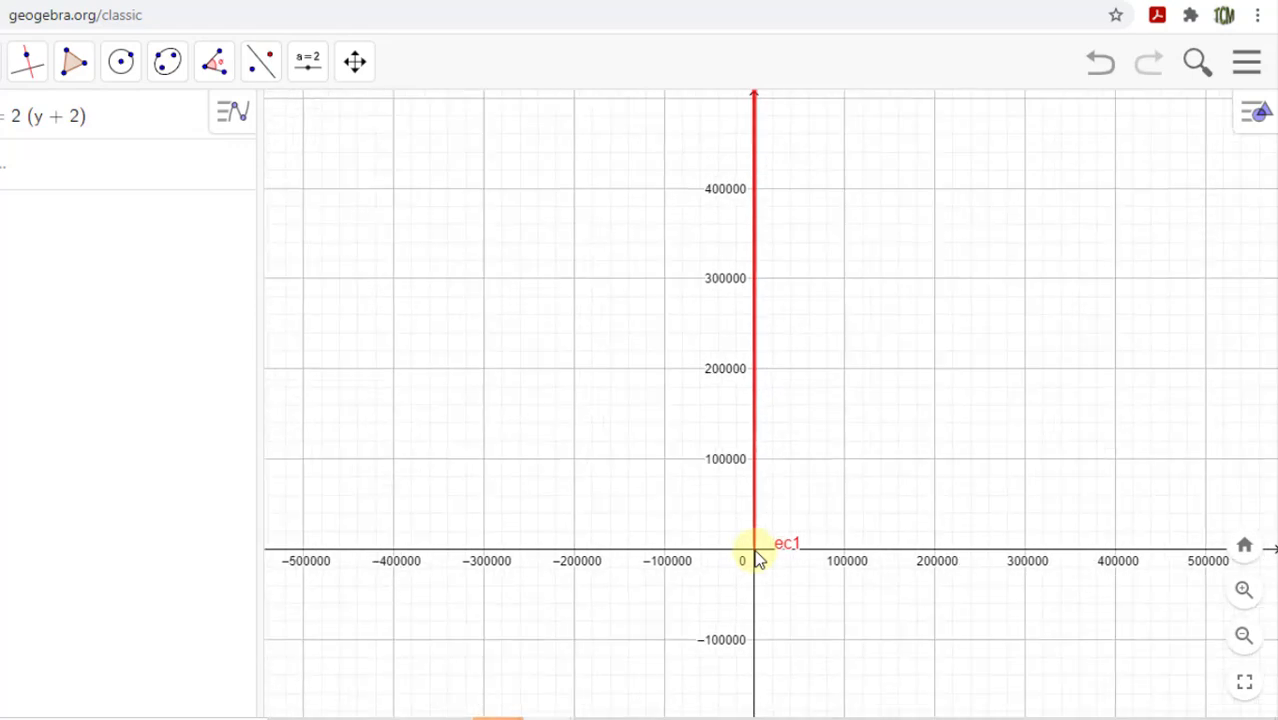
pyautogui.scroll(-4, 757, 558)
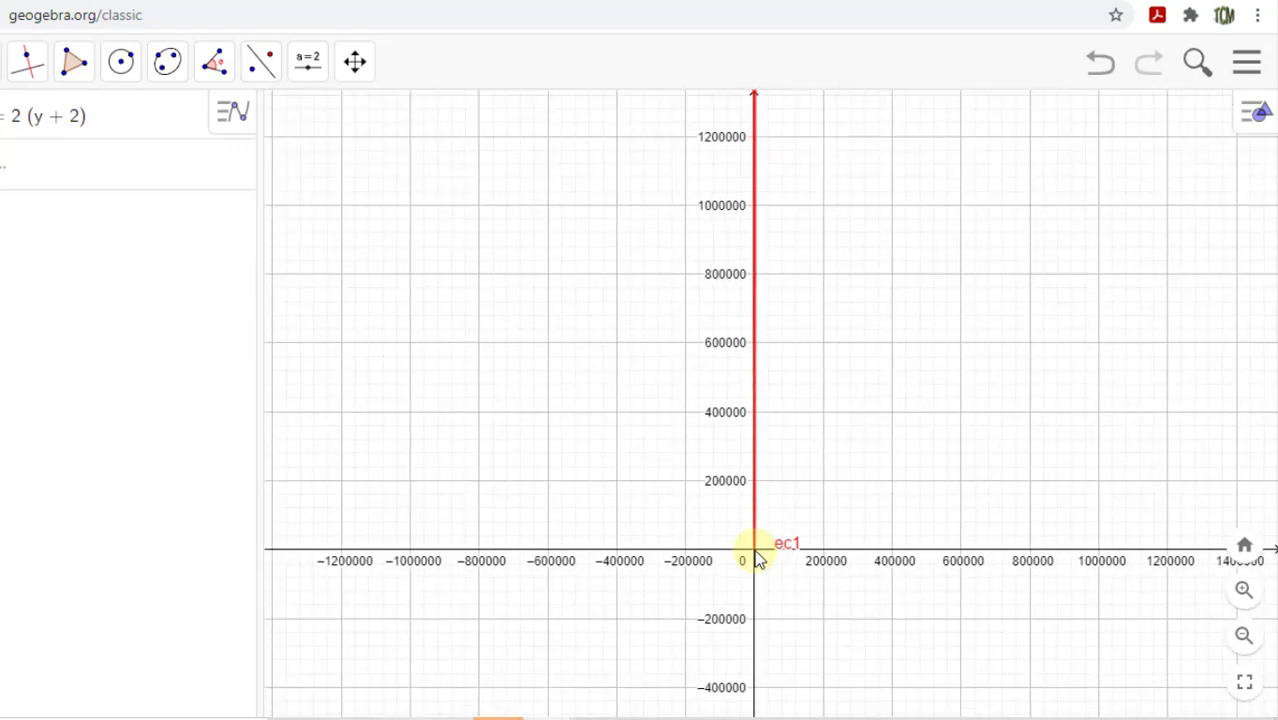
pyautogui.scroll(-4, 757, 558)
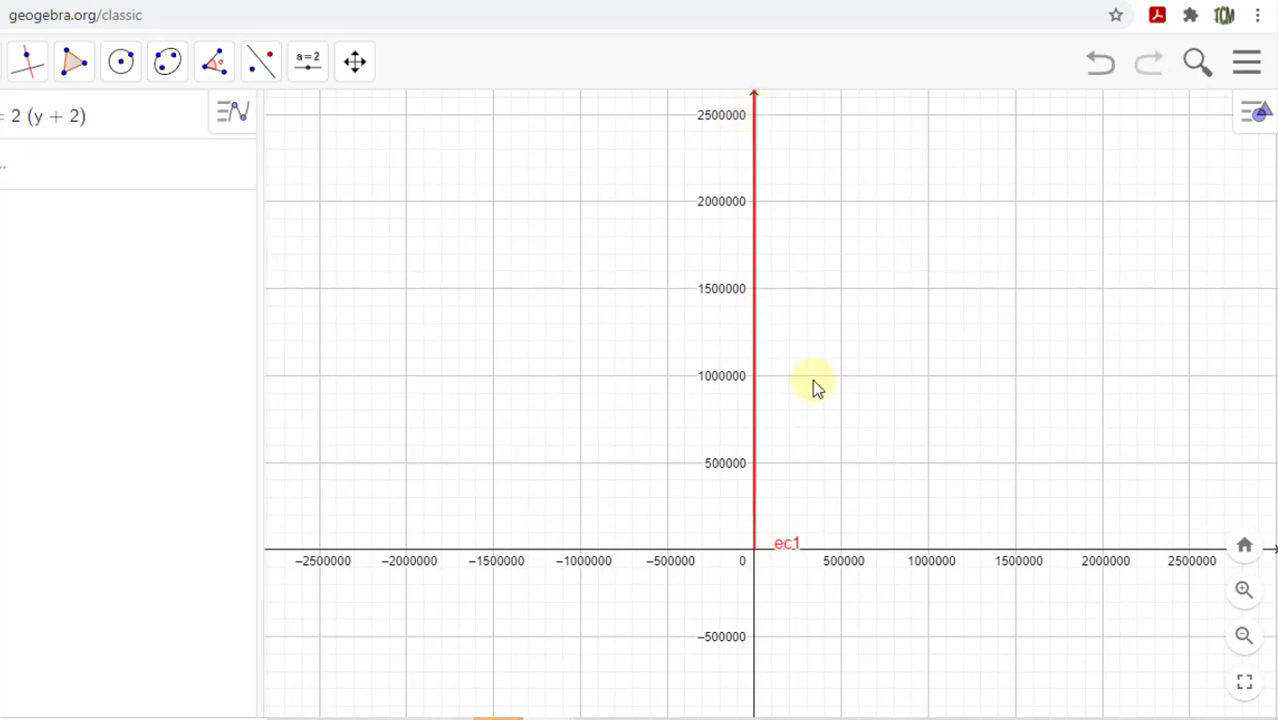
pyautogui.scroll(4, 750, 420)
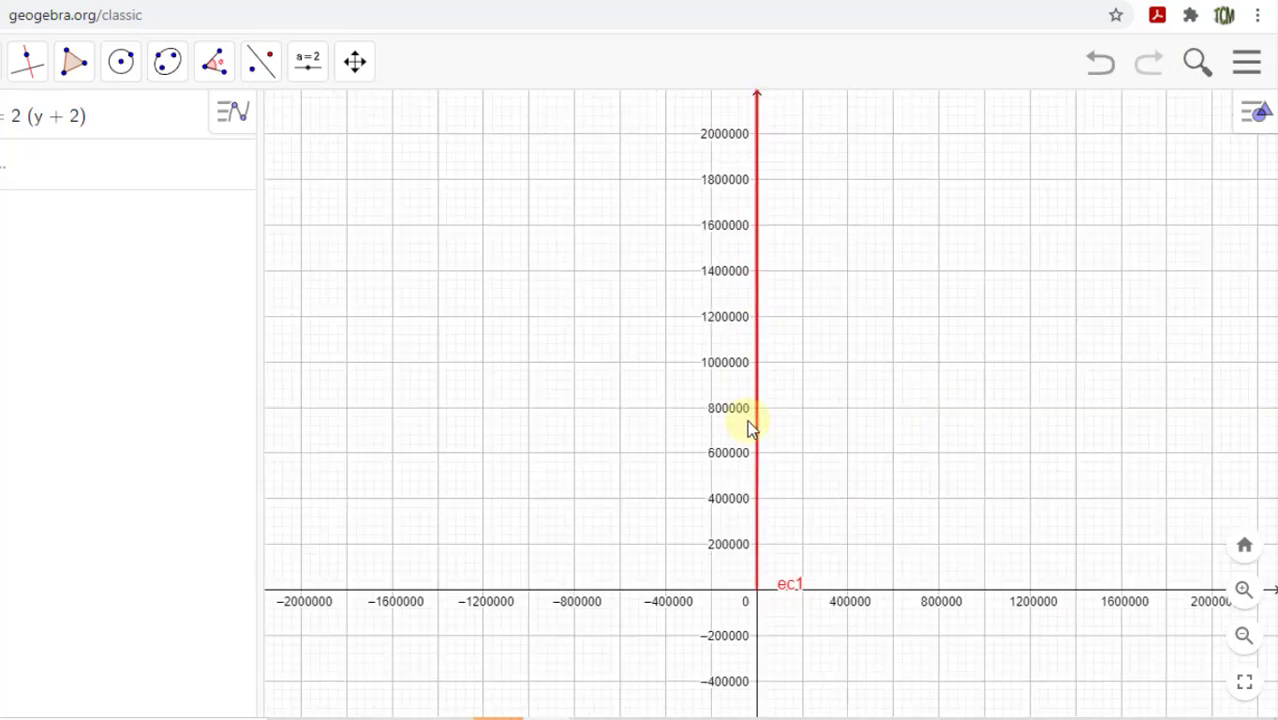
pyautogui.scroll(20, 798, 432)
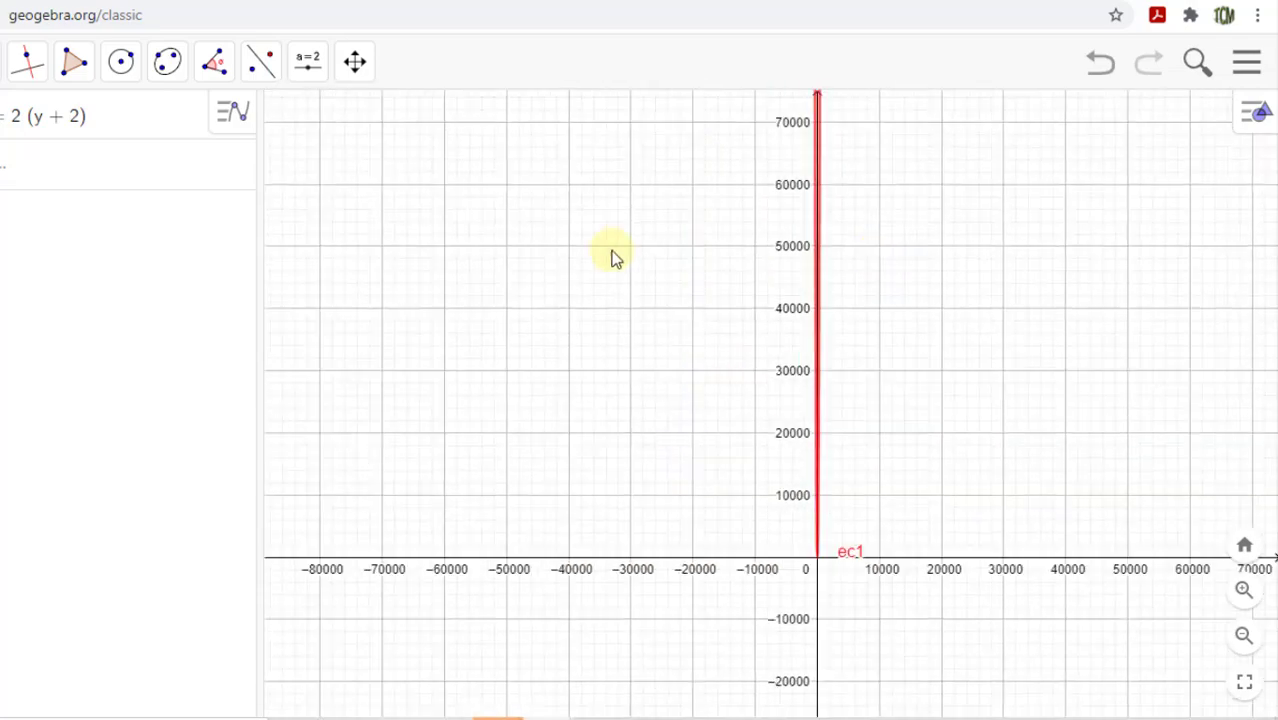
pyautogui.scroll(20, 808, 418)
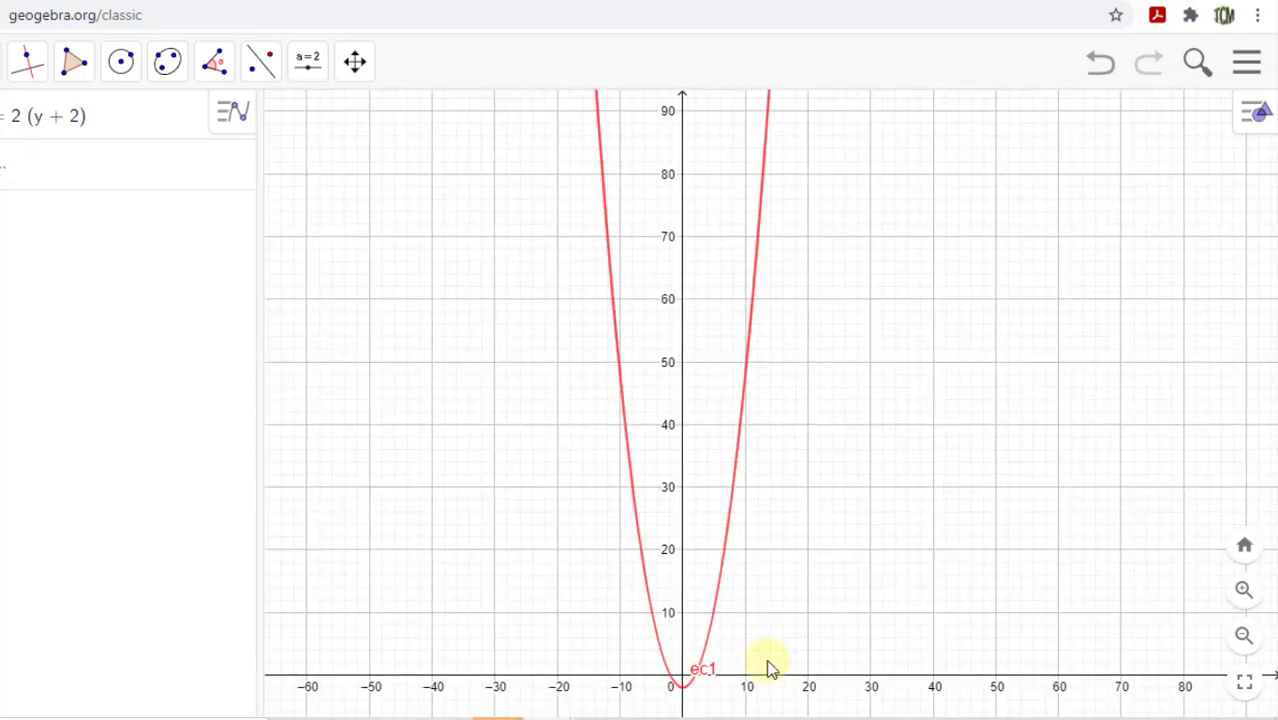
pyautogui.click(1240, 550)
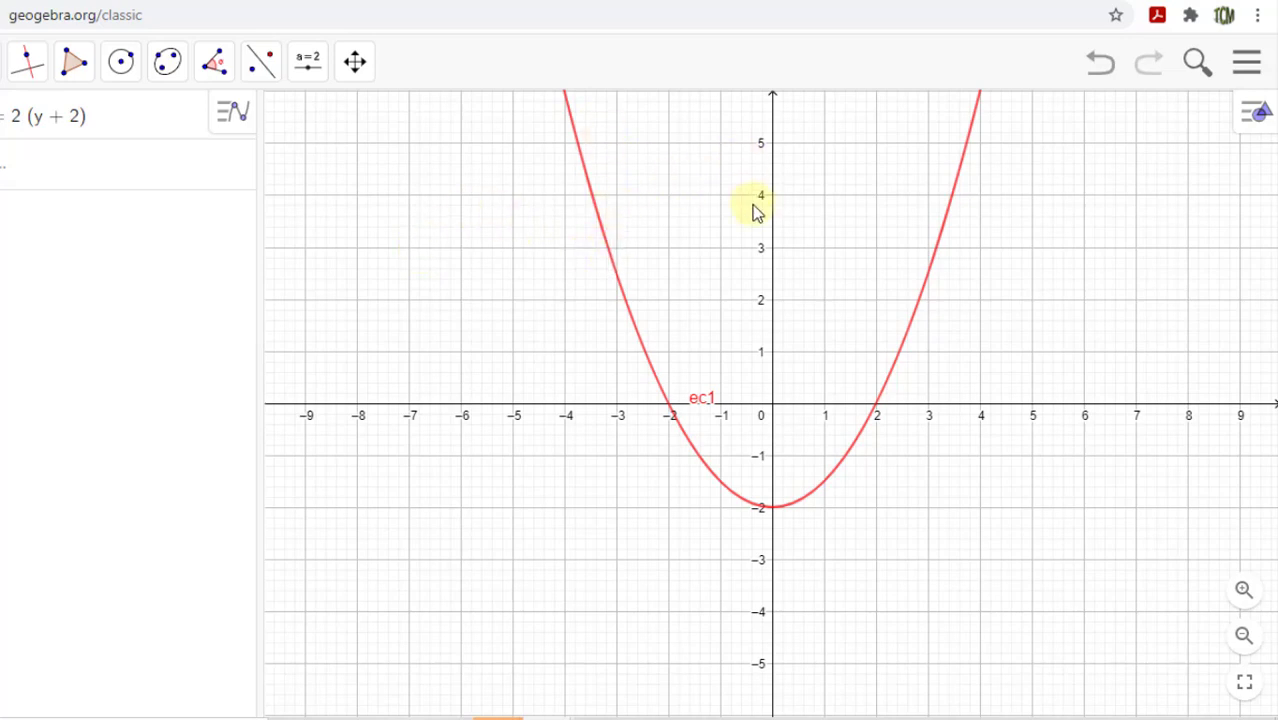
# Examine the parabola x² = 2(y + 2) from its vertex upward along the y-axis to determine its range
pyautogui.scroll(4, 780, 498)
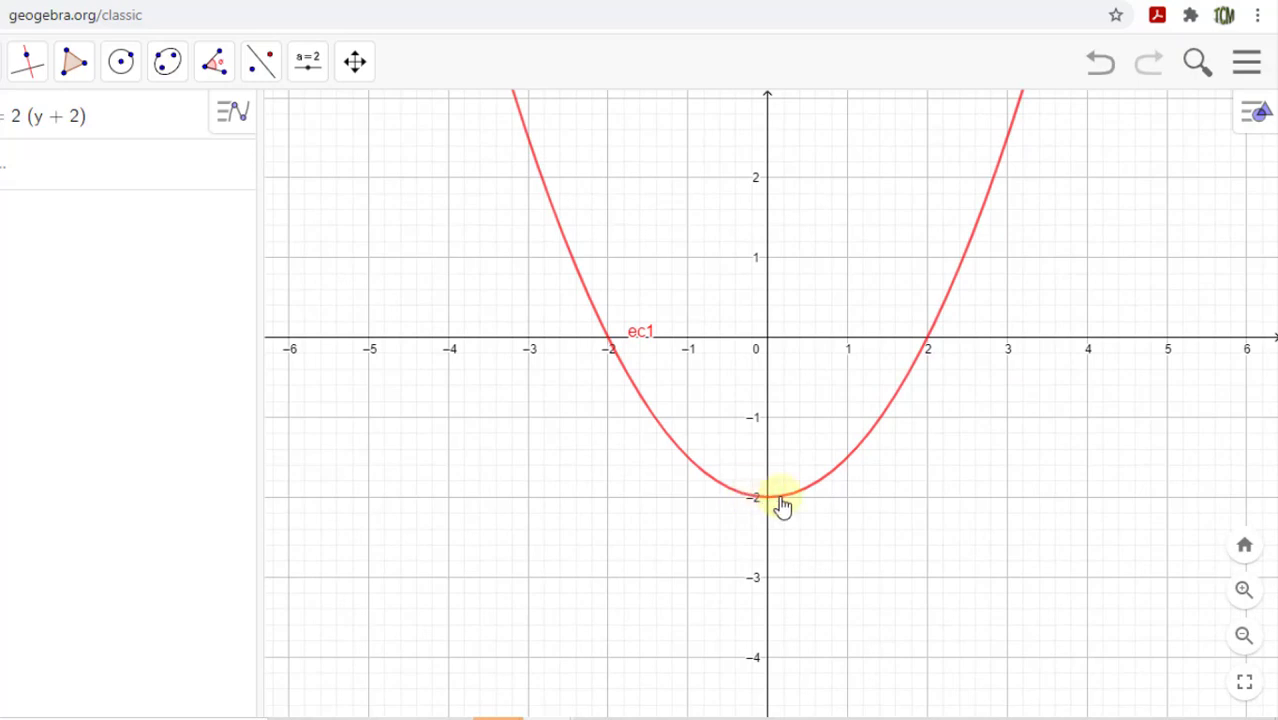
pyautogui.scroll(3, 779, 215)
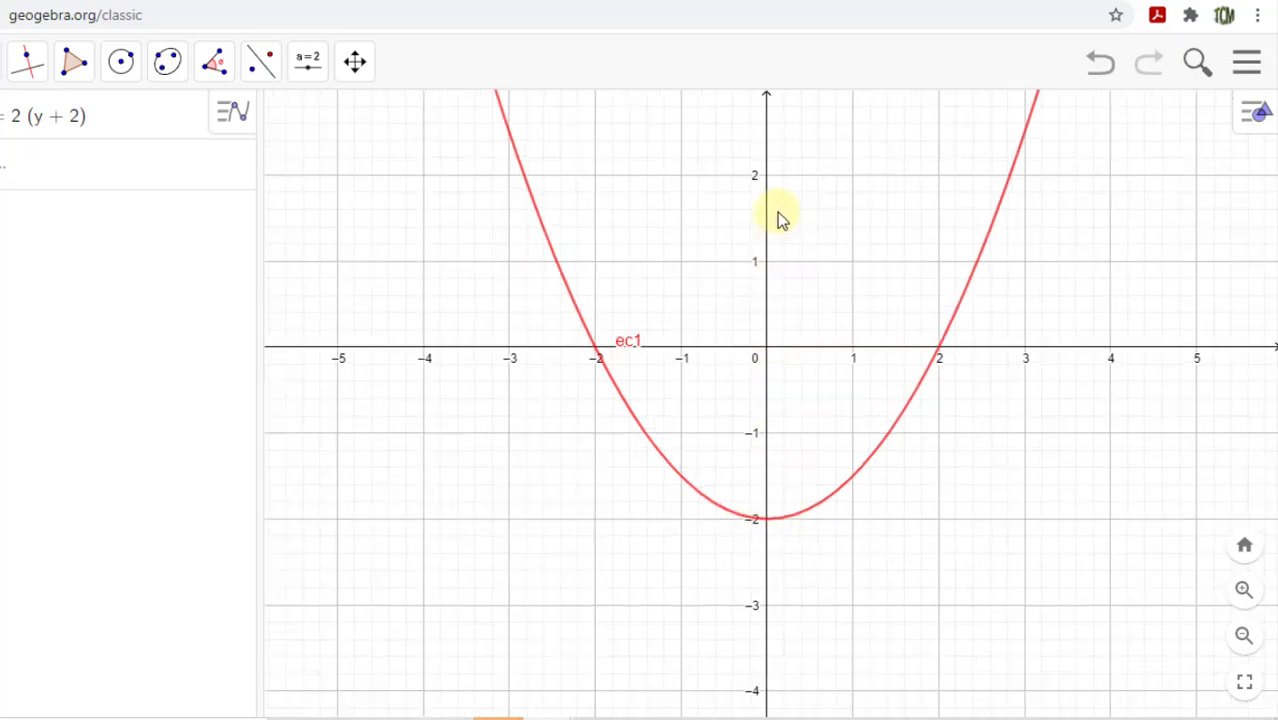
pyautogui.scroll(-4, 777, 212)
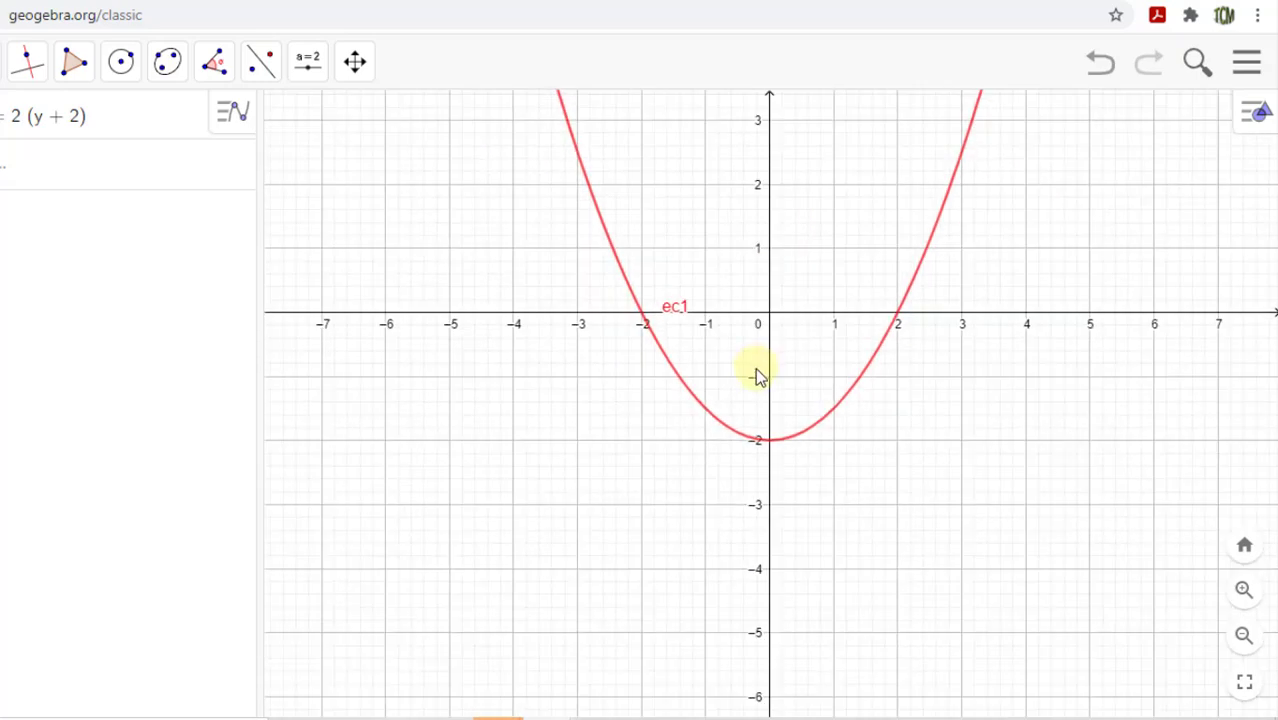
pyautogui.scroll(-3, 755, 368)
pyautogui.scroll(-8, 755, 465)
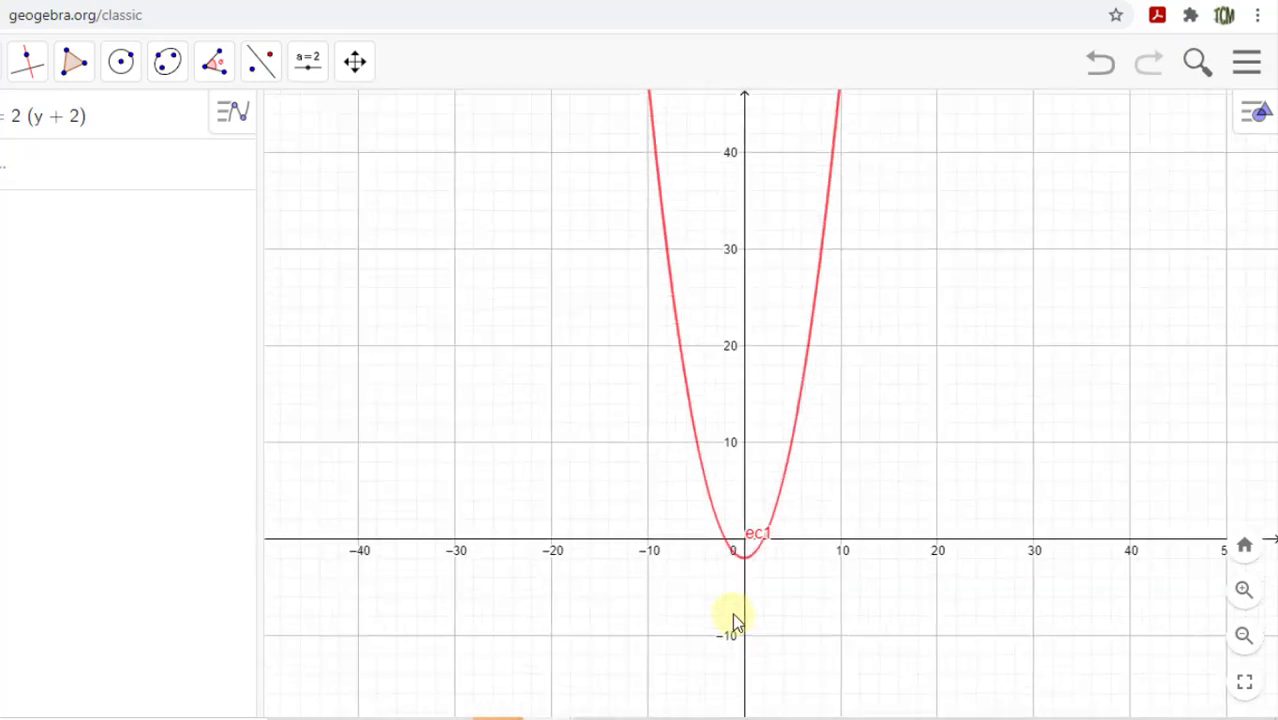
pyautogui.scroll(-7, 728, 595)
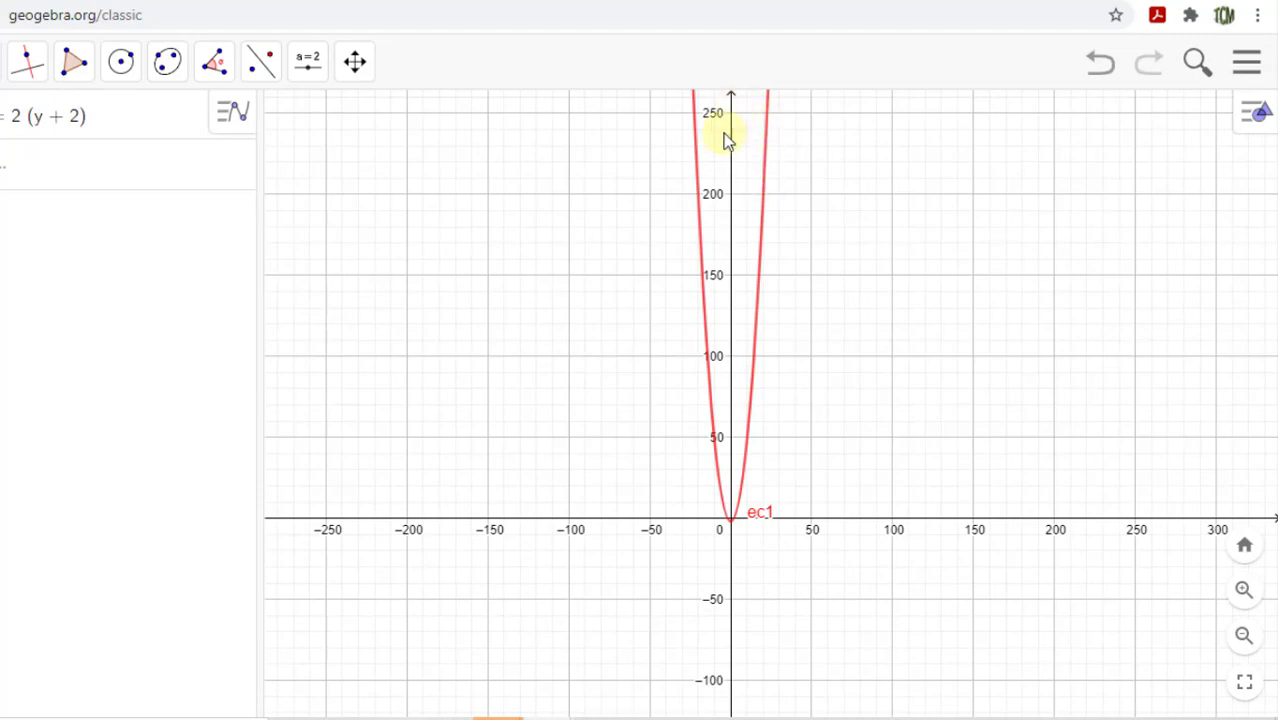
pyautogui.scroll(-4, 700, 335)
pyautogui.scroll(1, 776, 517)
pyautogui.scroll(2, 688, 380)
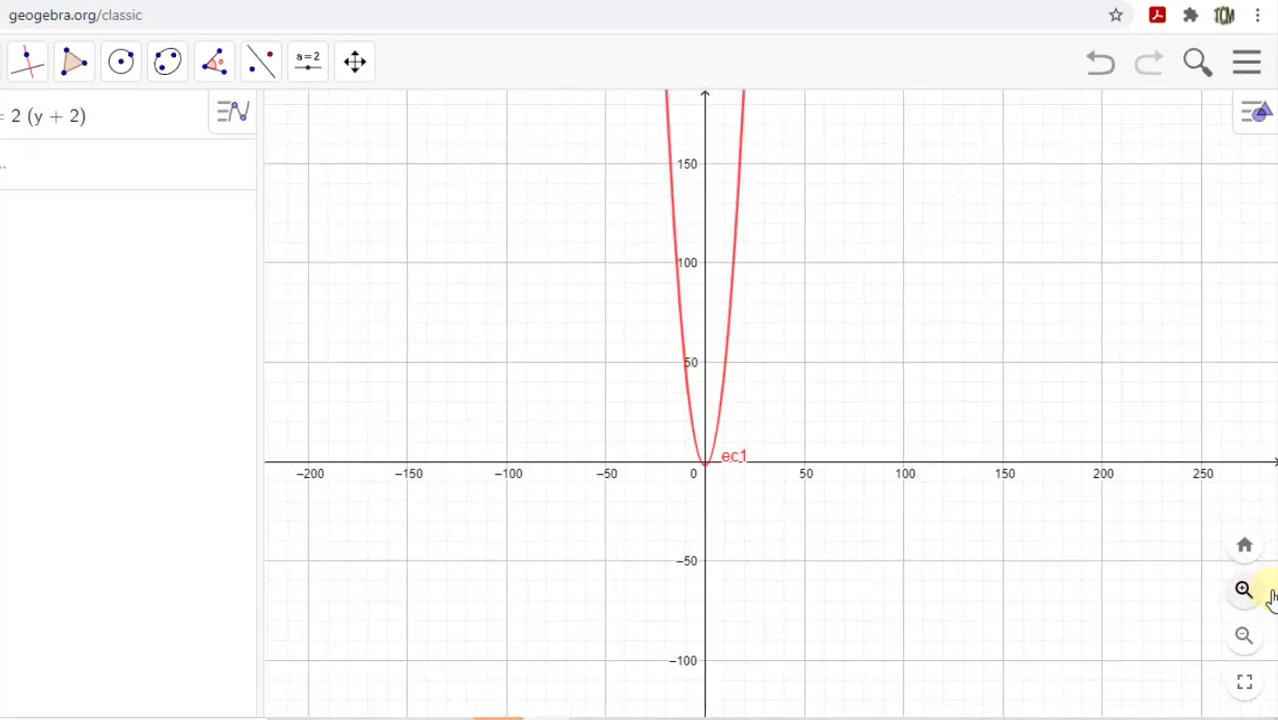
# Return to the standard view and inspect the parabola x² = 2(y + 2) around its vertex and upward to establish its lowest y-value
pyautogui.click(1245, 544)
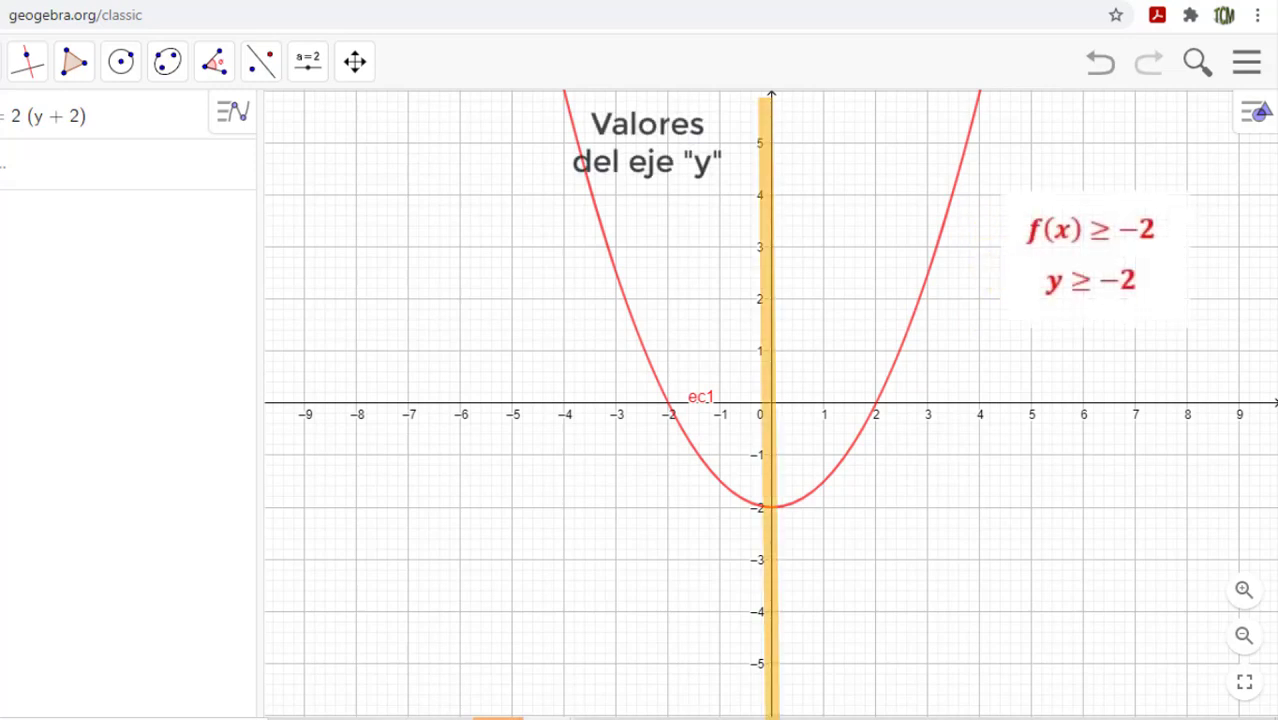
pyautogui.scroll(2, 770, 532)
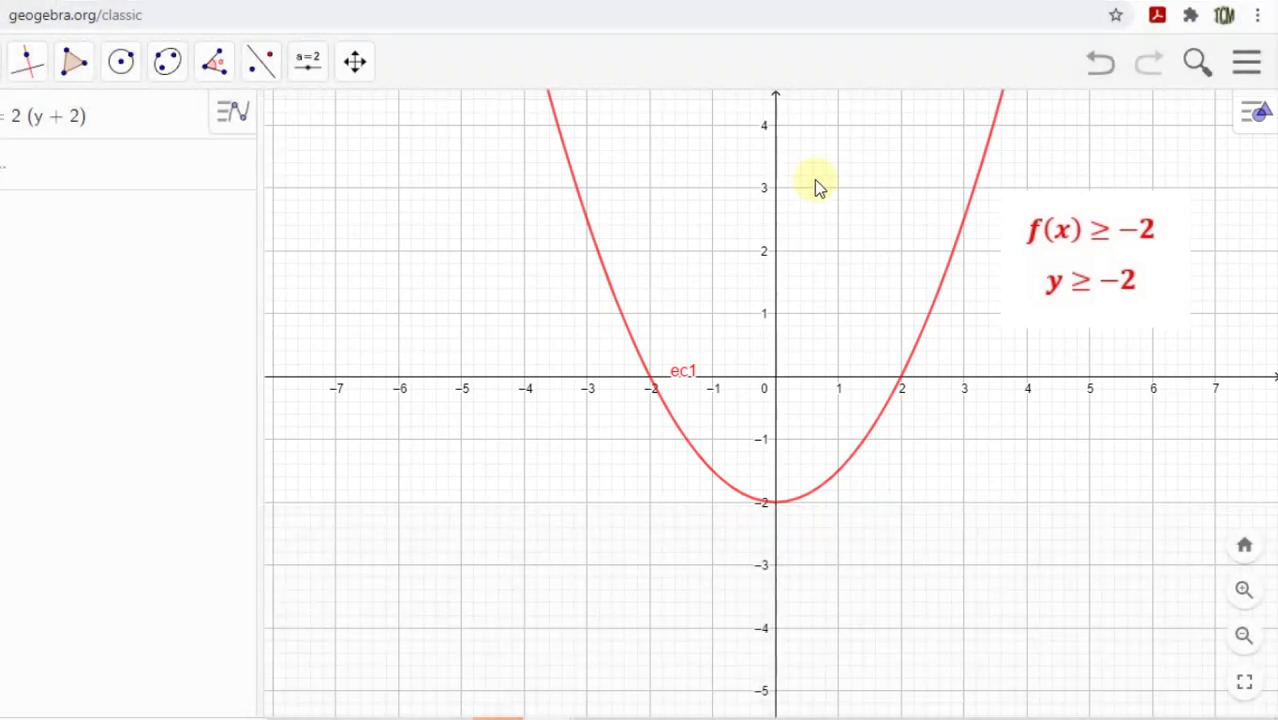
pyautogui.moveTo(816, 185); pyautogui.dragTo(816, 290)
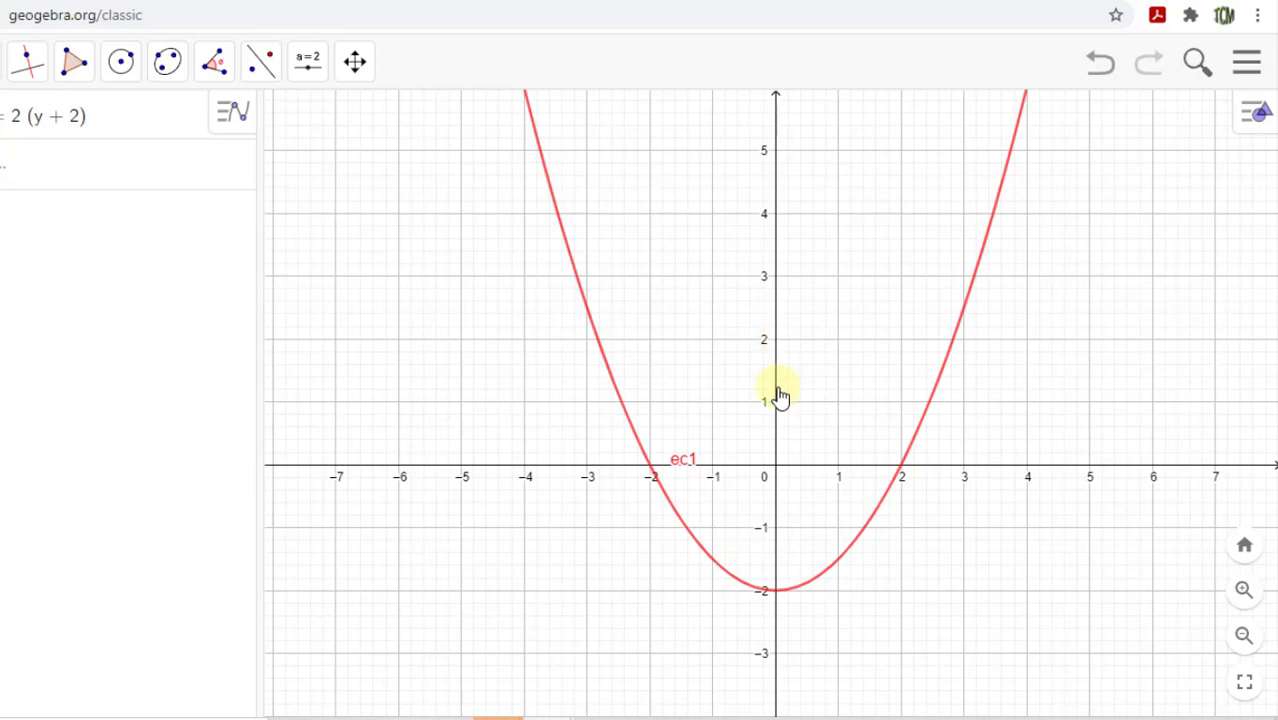
pyautogui.scroll(-3, 779, 394)
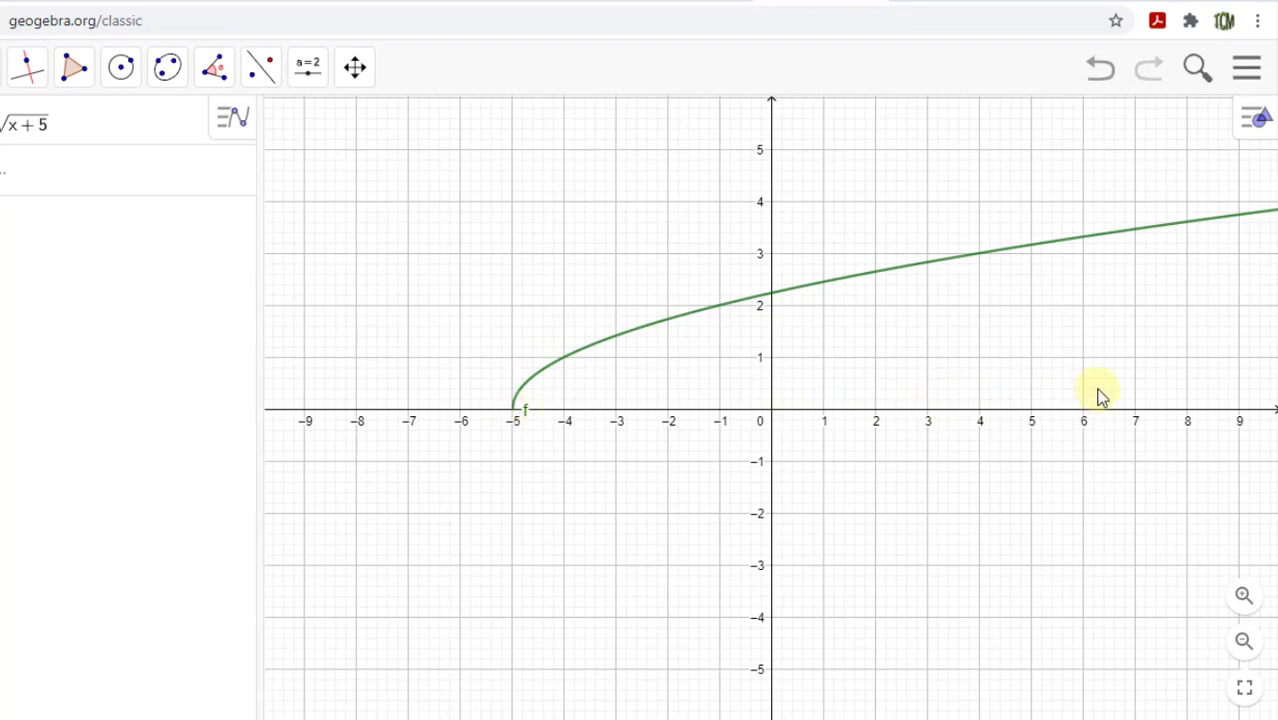
# Examine the curve f(x) = √(x + 5) from its starting point along the positive x-axis to determine its domain
pyautogui.moveTo(933, 408); pyautogui.dragTo(663, 455)
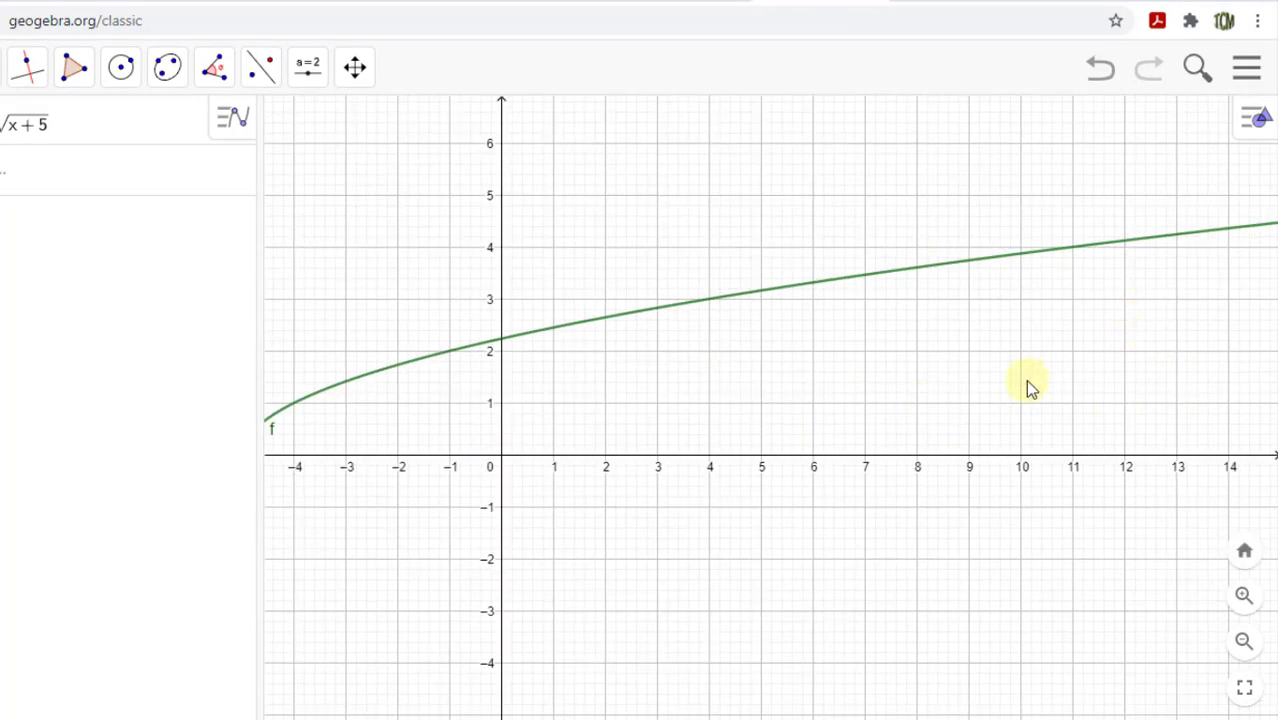
pyautogui.scroll(-10, 1030, 388)
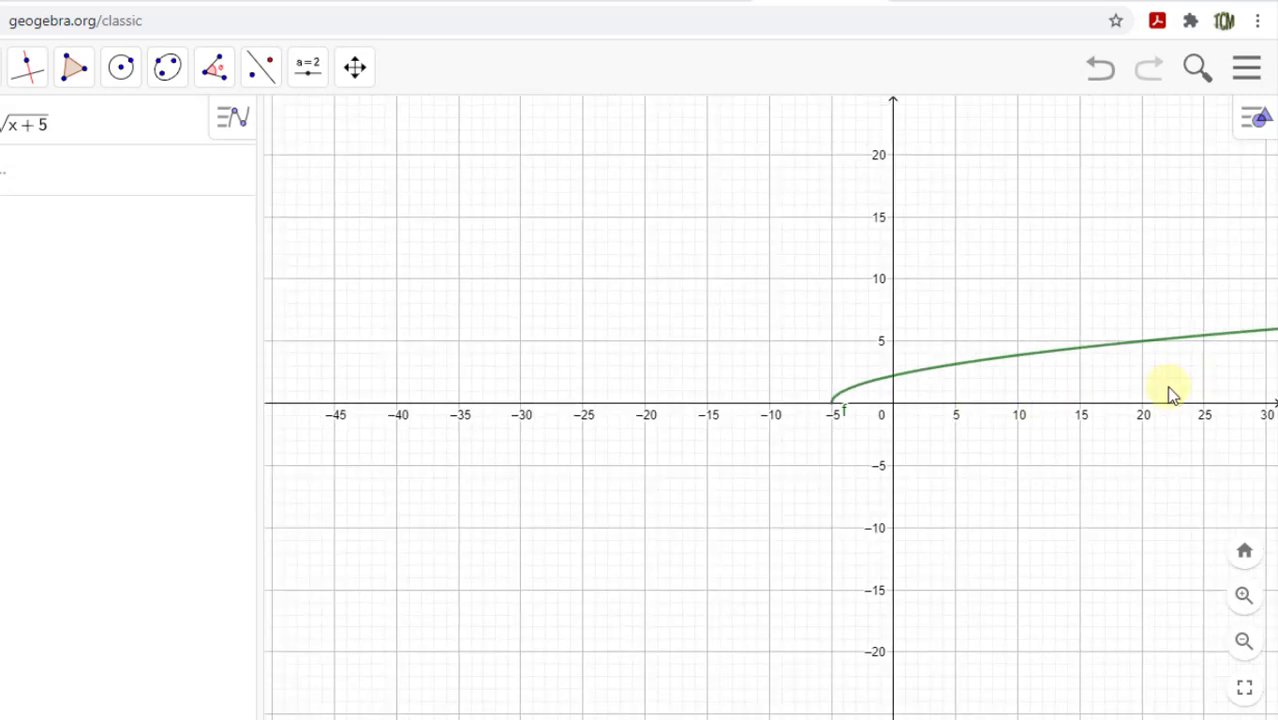
pyautogui.scroll(-8, 913, 375)
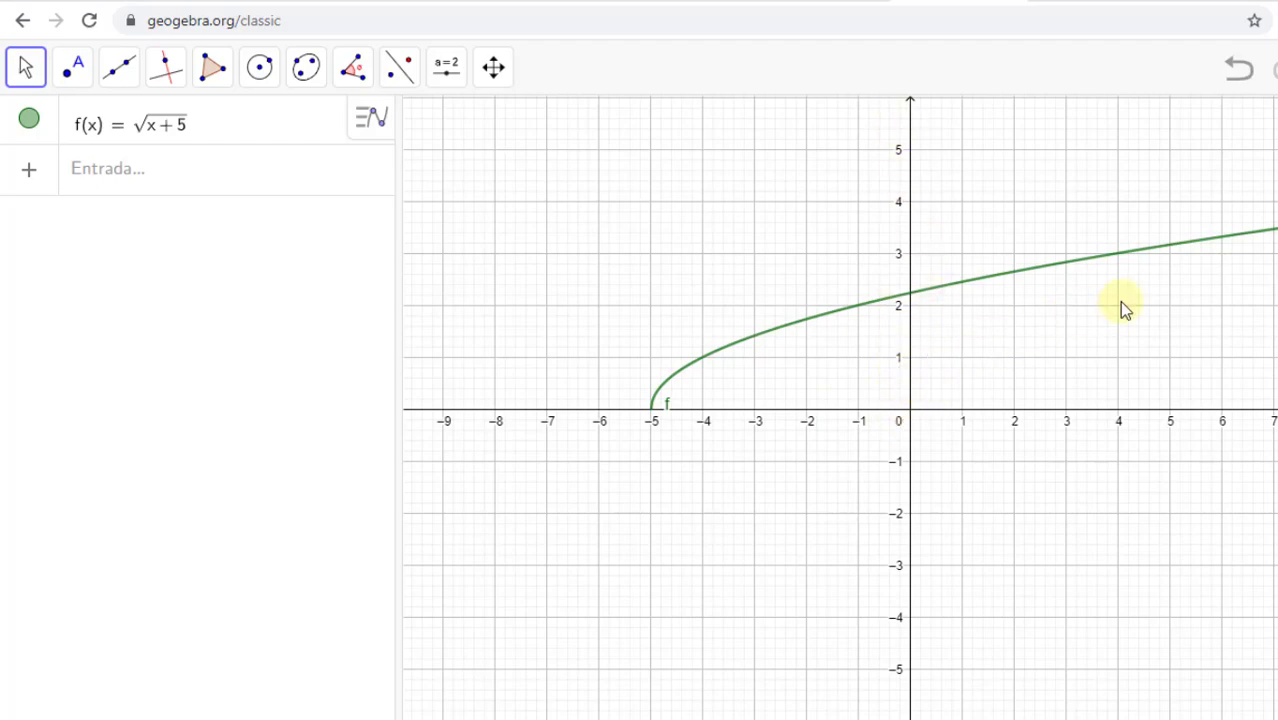
# Examine how the curve f(x) = √(x + 5) rises along the y-axis at larger scales to determine its range
pyautogui.moveTo(1256, 323); pyautogui.dragTo(819, 374)
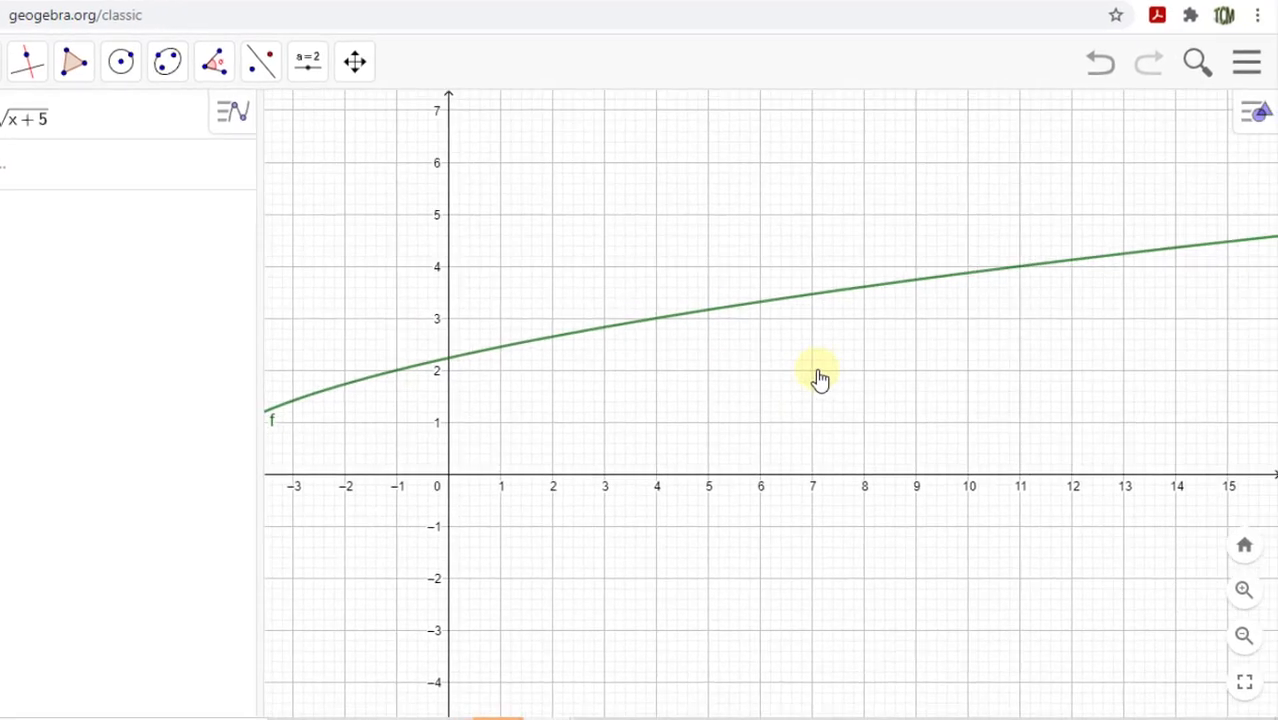
pyautogui.scroll(-6, 825, 376)
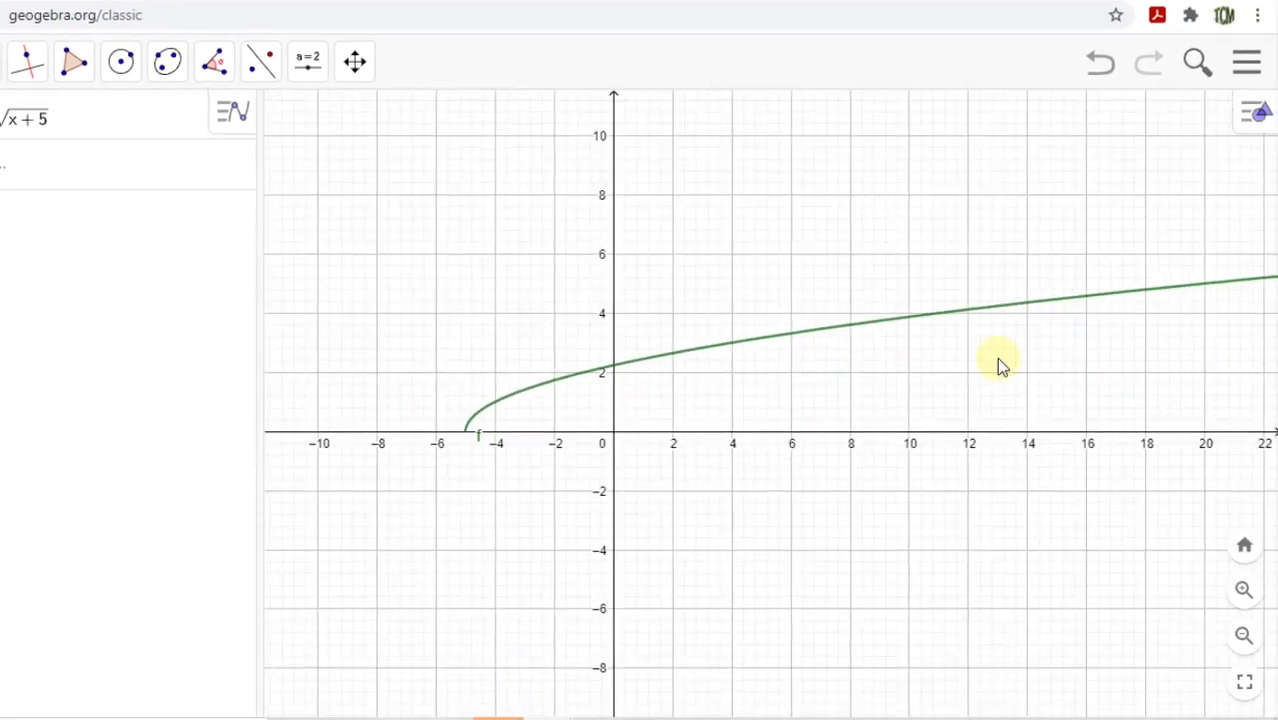
pyautogui.moveTo(1000, 365); pyautogui.dragTo(1005, 332)
pyautogui.scroll(-4, 940, 440)
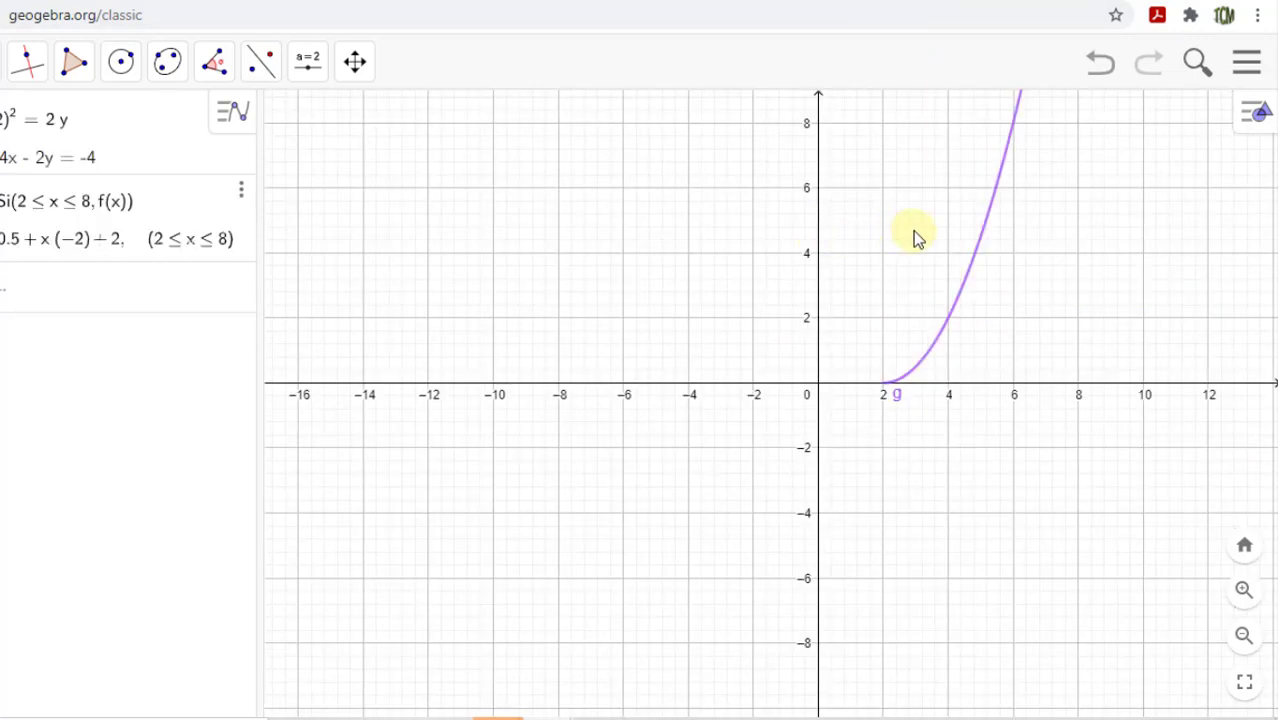
# Inspect the parabola segment g, restricted to 2 ≤ x ≤ 8, from its starting point upward to determine its domain and range
pyautogui.moveTo(894, 196); pyautogui.dragTo(828, 324)
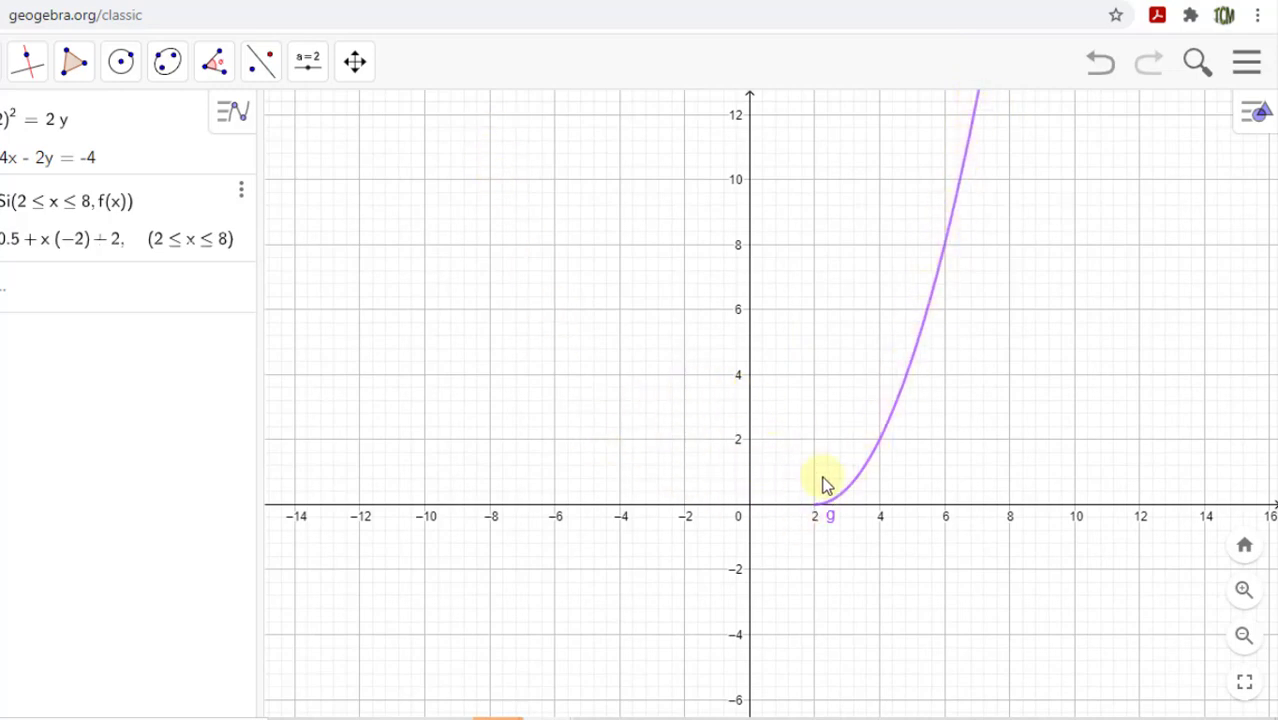
pyautogui.scroll(5, 825, 525)
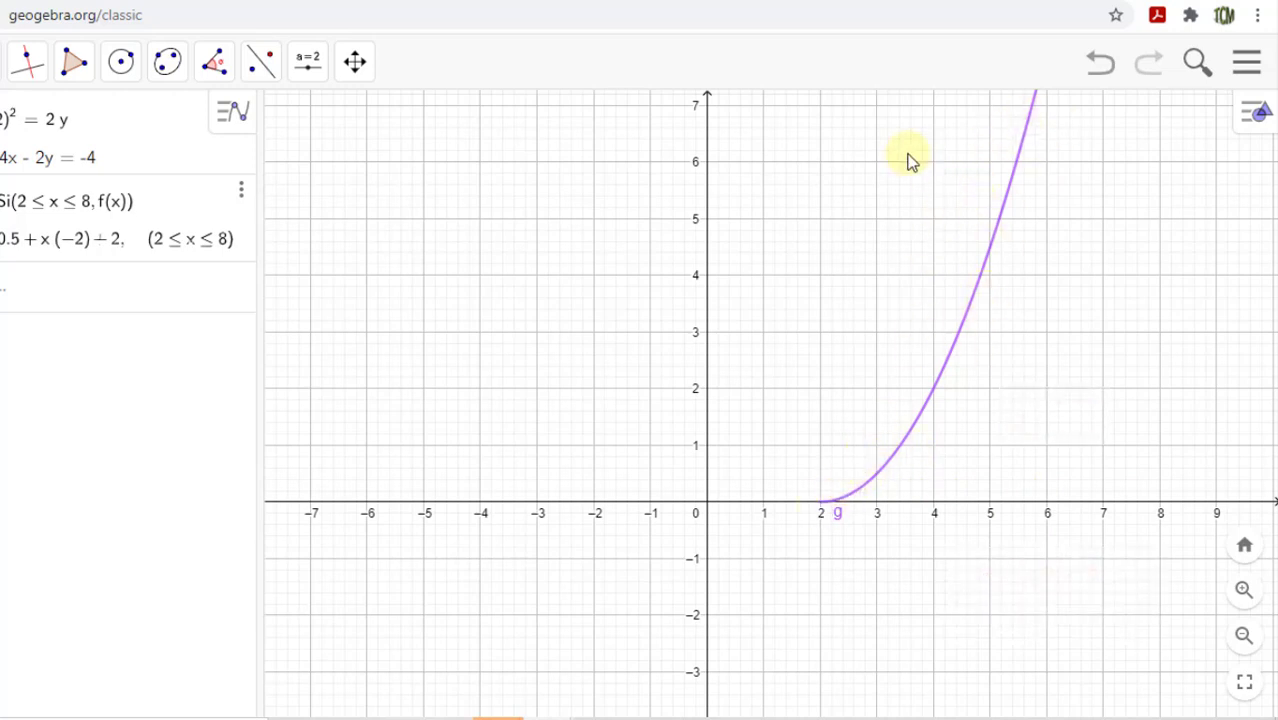
pyautogui.moveTo(867, 160); pyautogui.dragTo(863, 320)
pyautogui.scroll(-4, 862, 314)
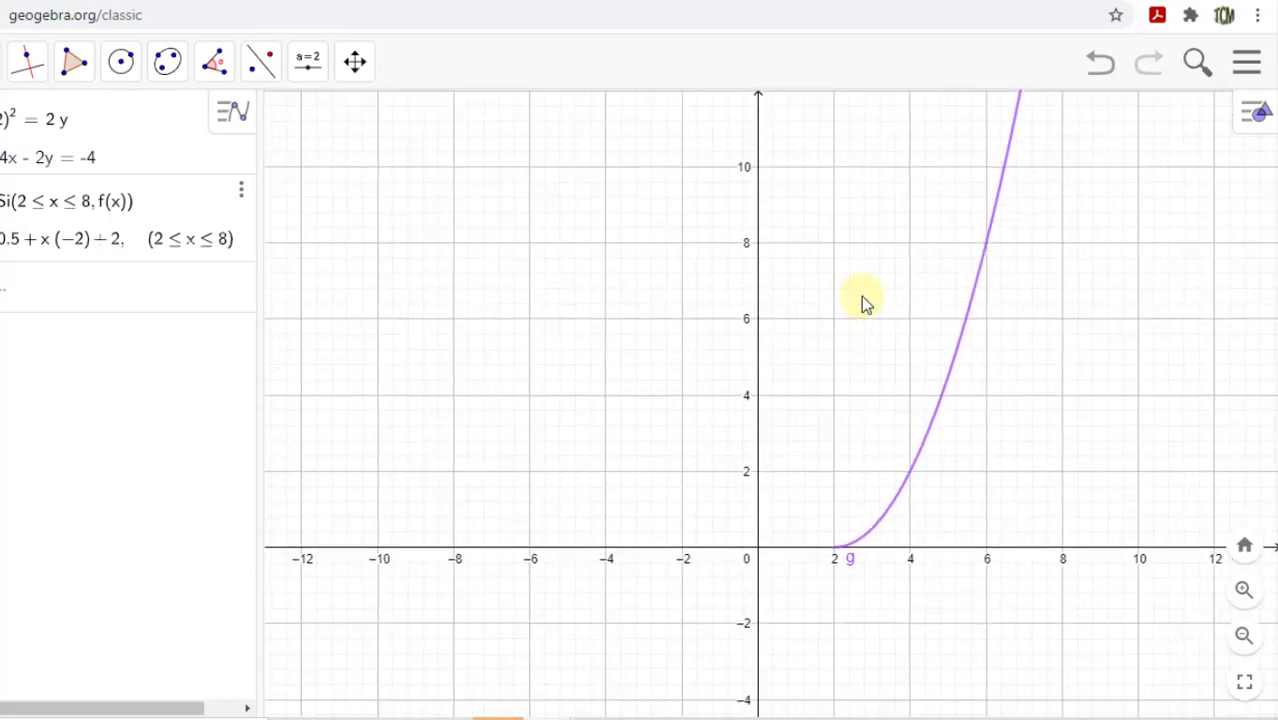
pyautogui.scroll(-2, 861, 294)
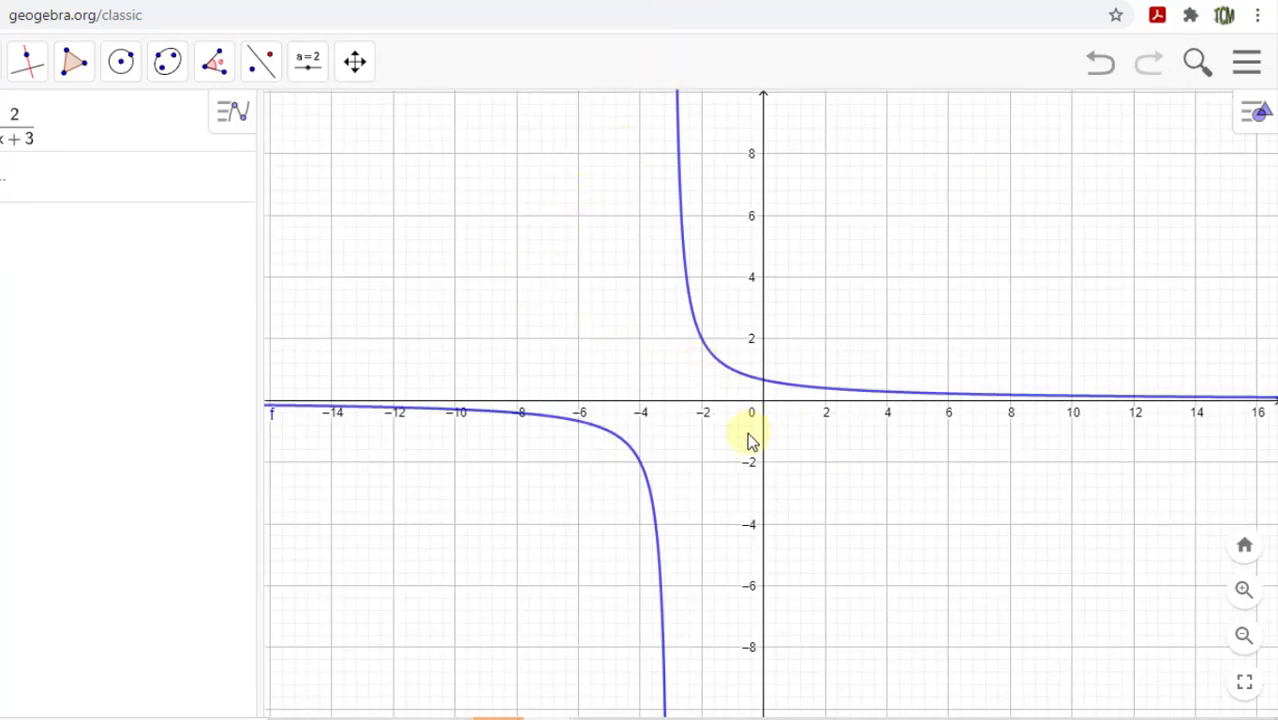
# Examine the two branches of f(x) = 2/(x + 3) around x = −3 at different scales to see where the graph breaks
pyautogui.scroll(-3, 747, 440)
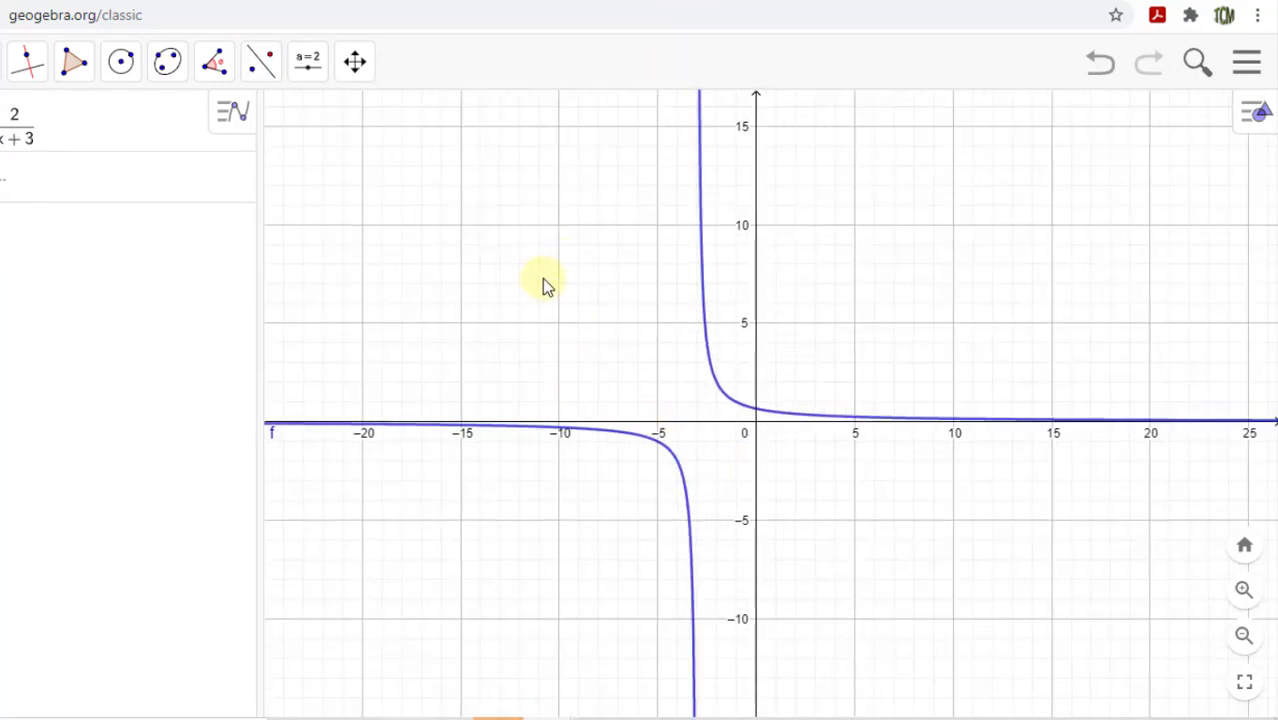
pyautogui.scroll(3, 688, 366)
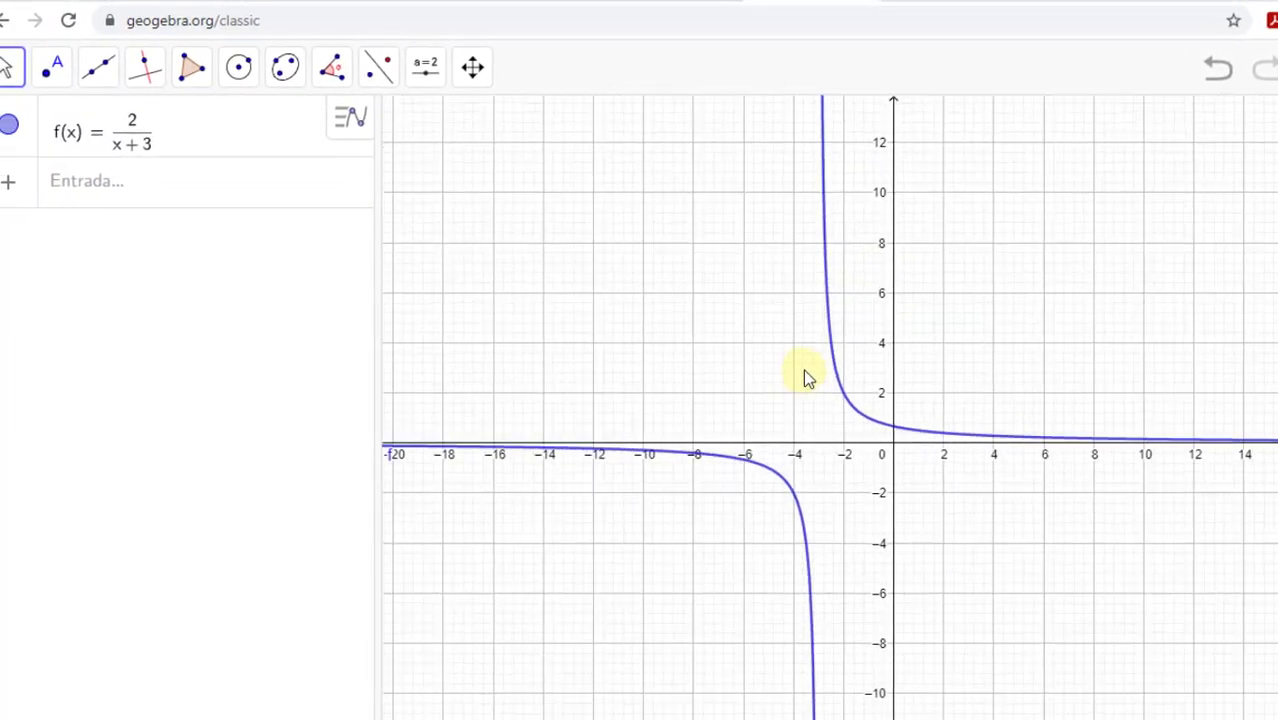
pyautogui.moveTo(742, 379); pyautogui.dragTo(800, 332)
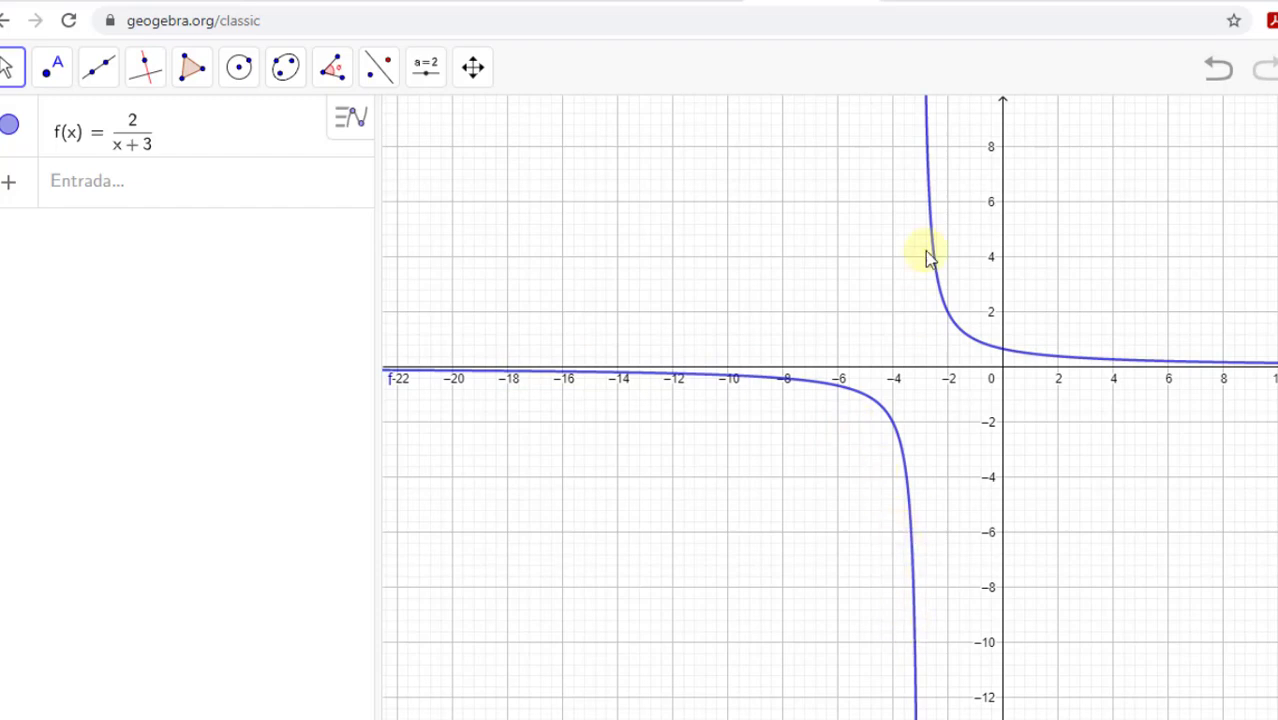
pyautogui.scroll(-3, 950, 372)
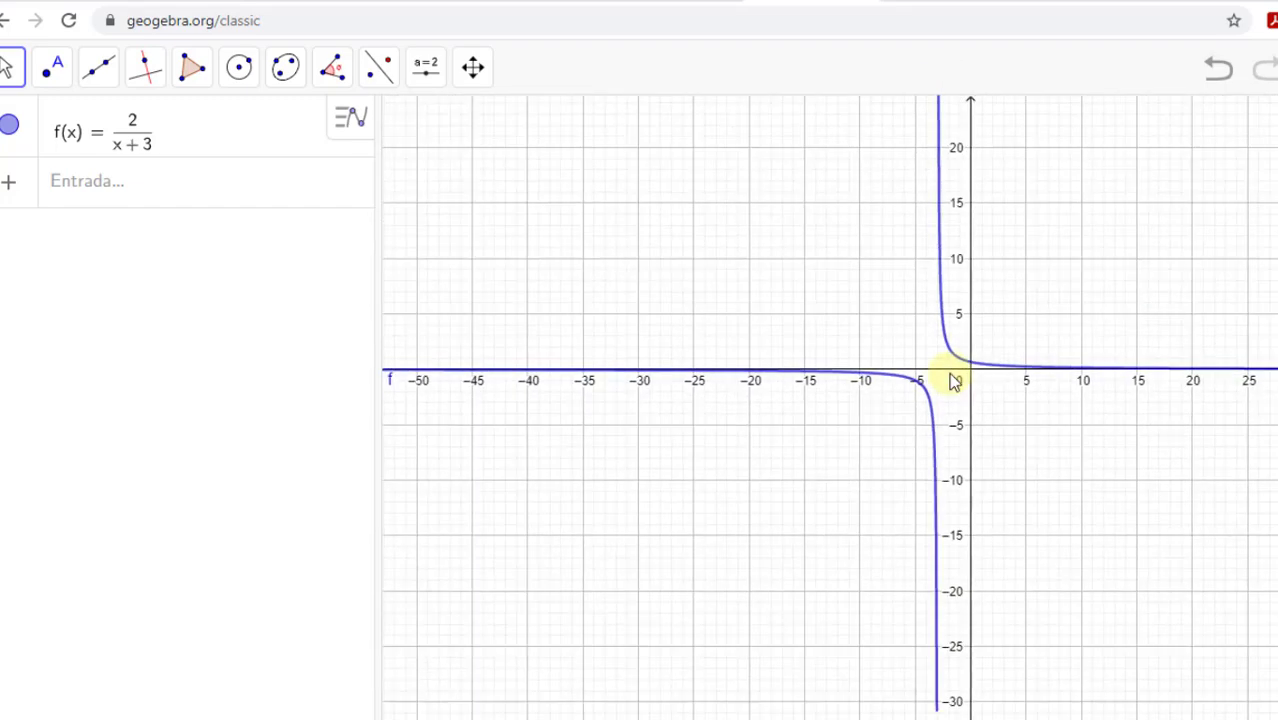
pyautogui.scroll(2, 924, 402)
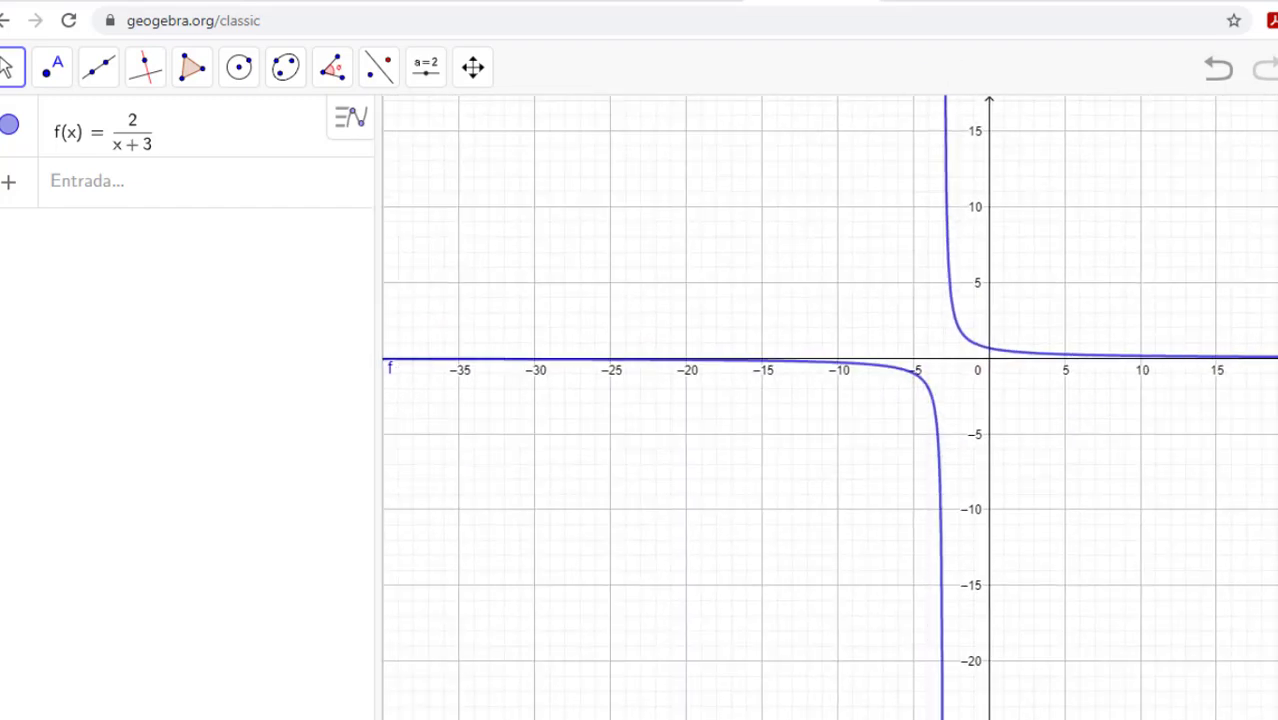
pyautogui.scroll(3, 813, 480)
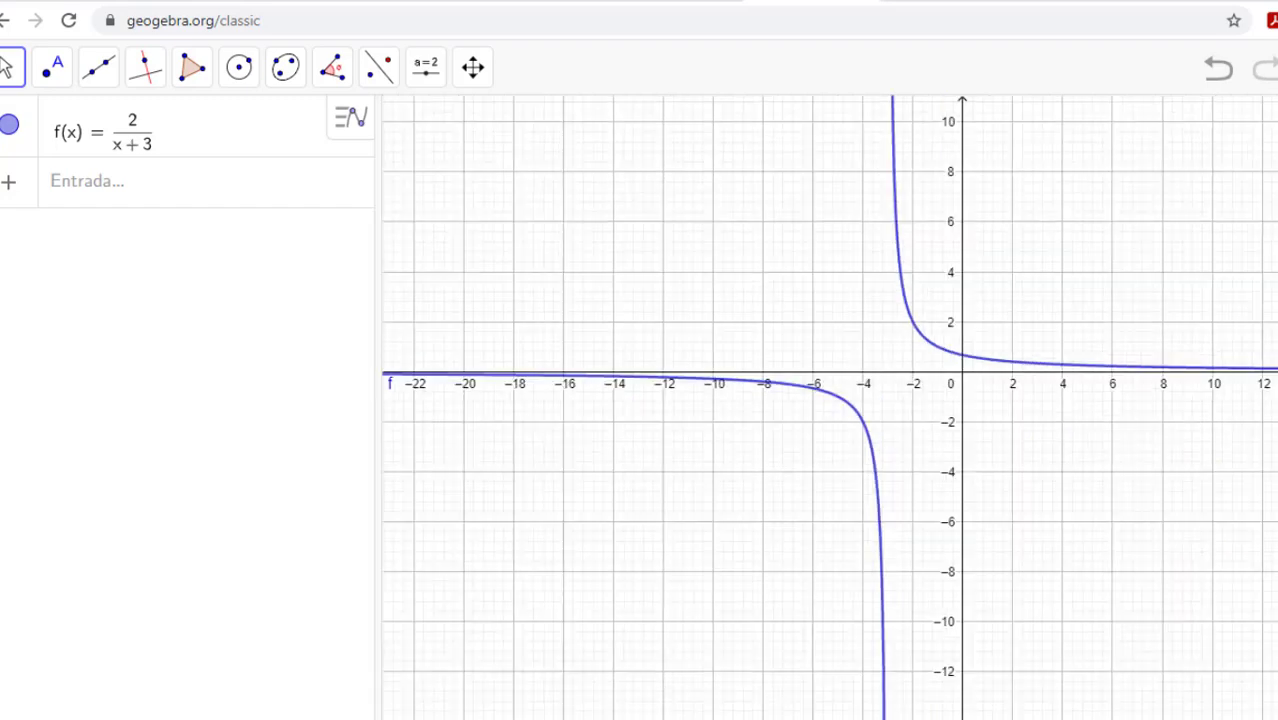
pyautogui.moveTo(818, 486); pyautogui.dragTo(1035, 422)
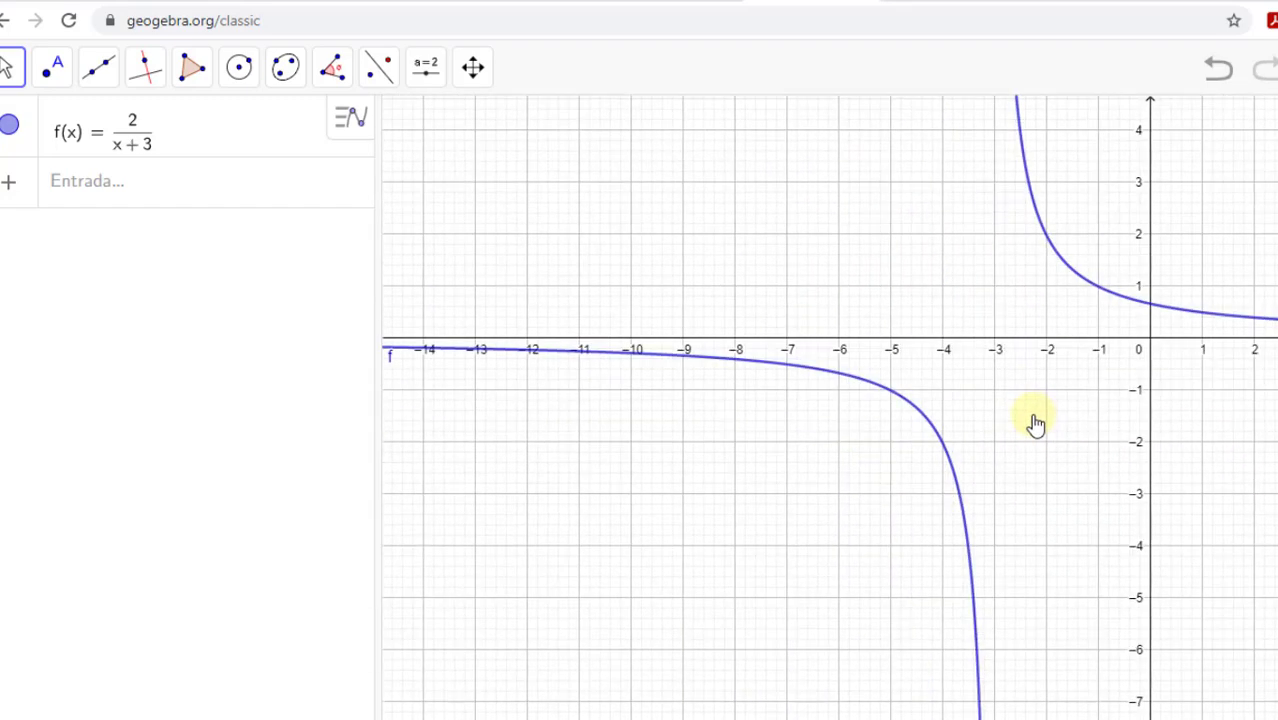
pyautogui.moveTo(1035, 332); pyautogui.dragTo(930, 322)
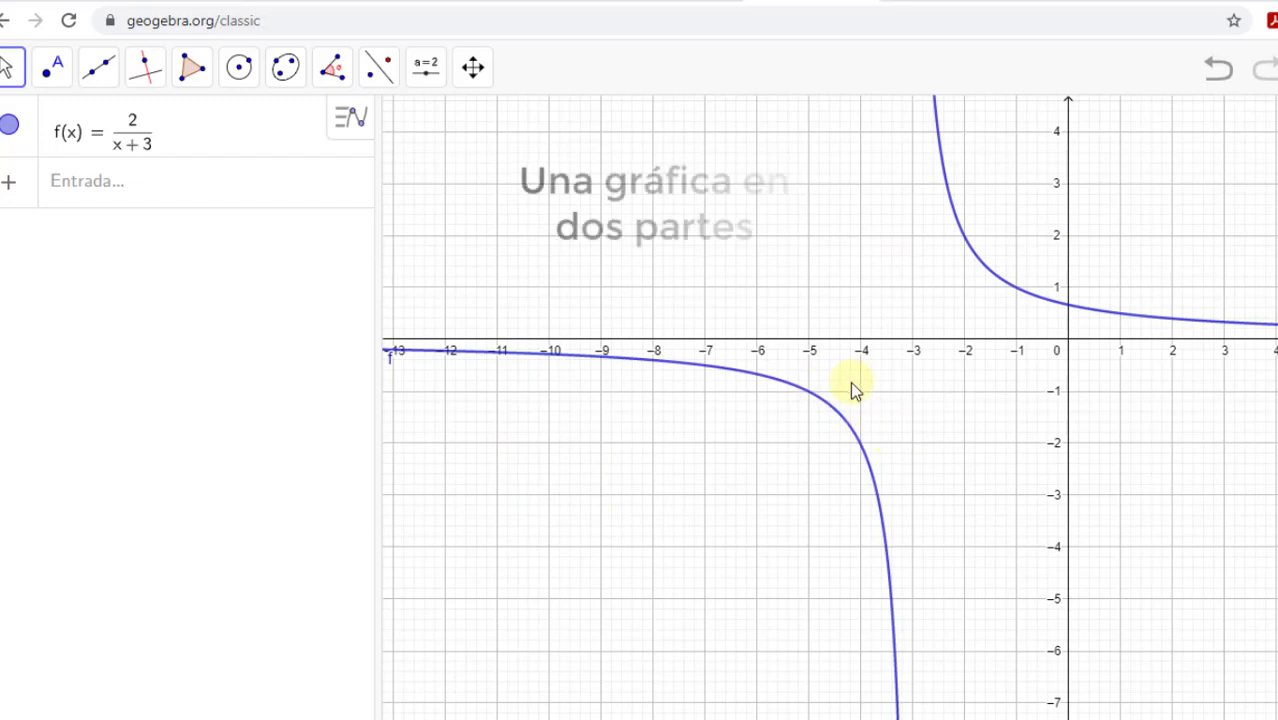
pyautogui.scroll(-5, 934, 358)
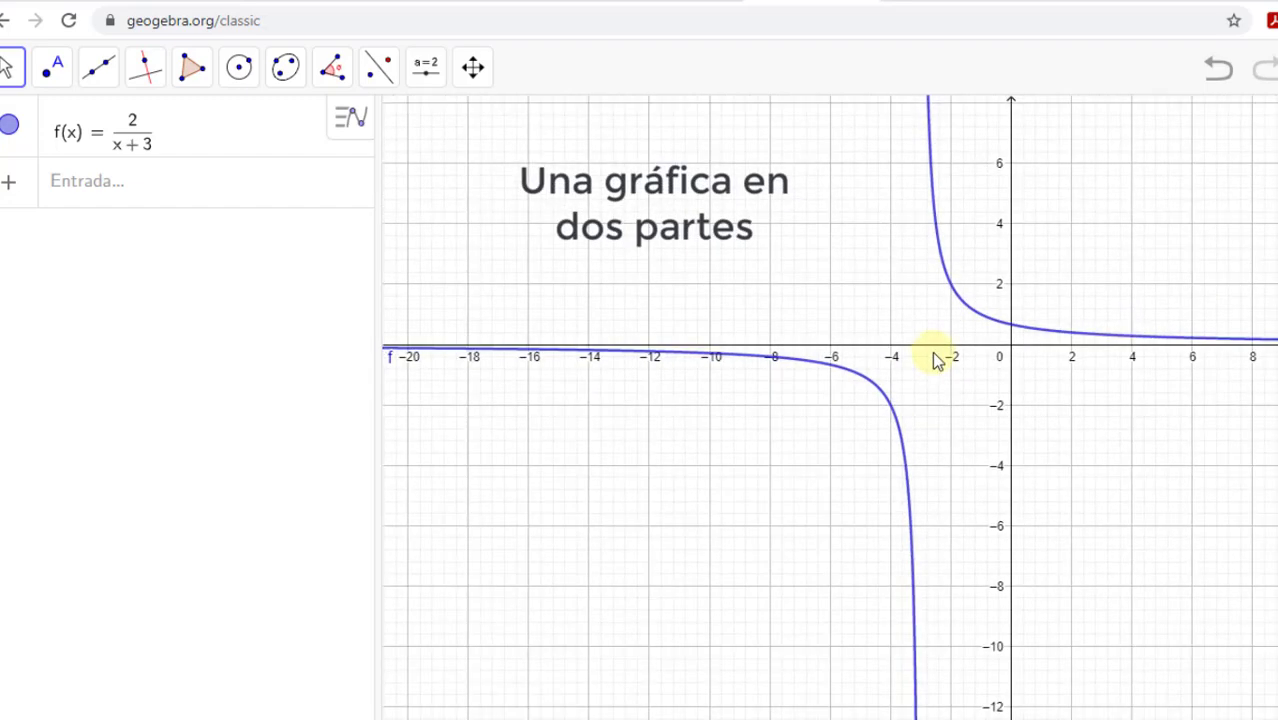
pyautogui.scroll(-3, 934, 358)
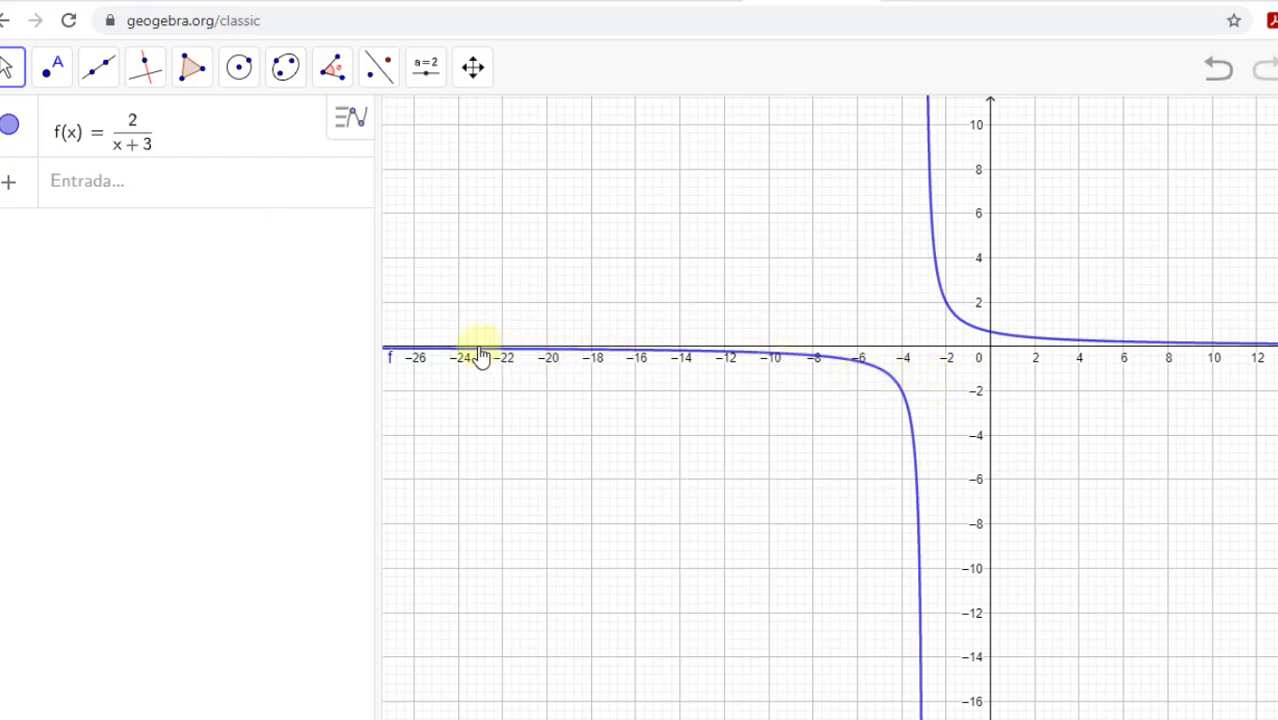
# Inspect f(x) = 2/(x + 3) far along the x-axis in both directions to determine its domain, ending at the standard view
pyautogui.scroll(3, 464, 363)
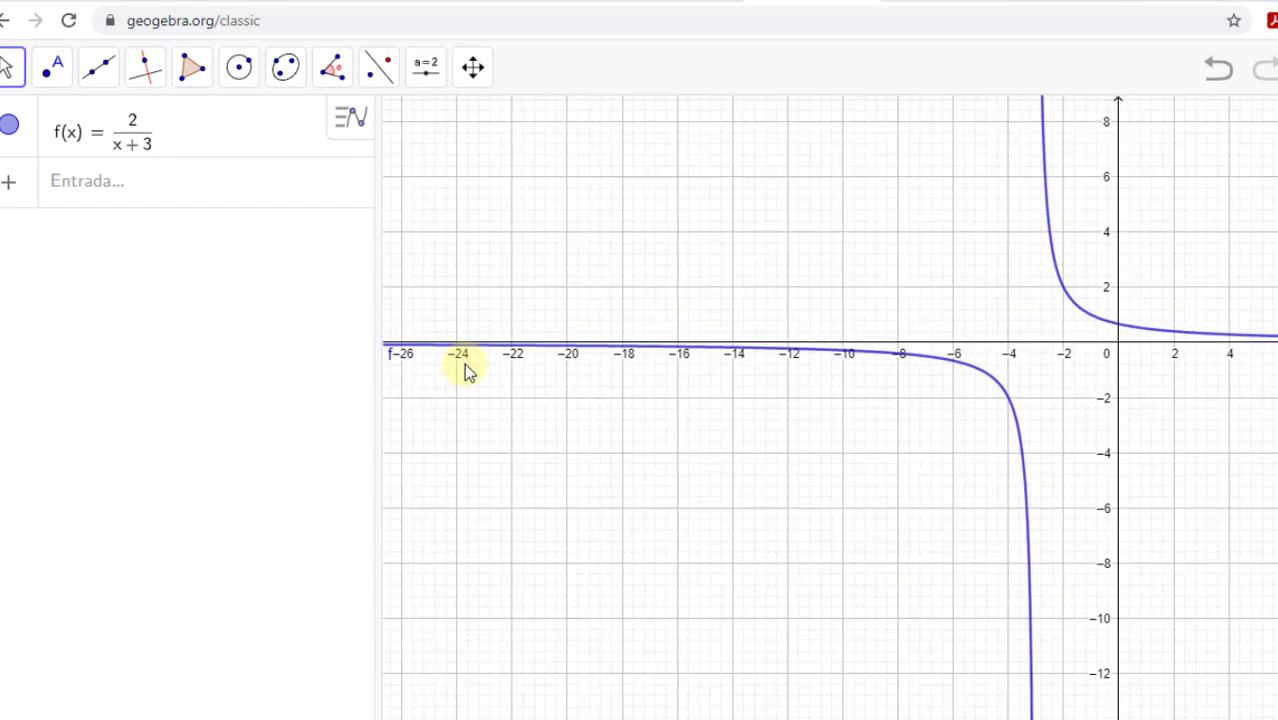
pyautogui.moveTo(464, 363); pyautogui.dragTo(790, 394)
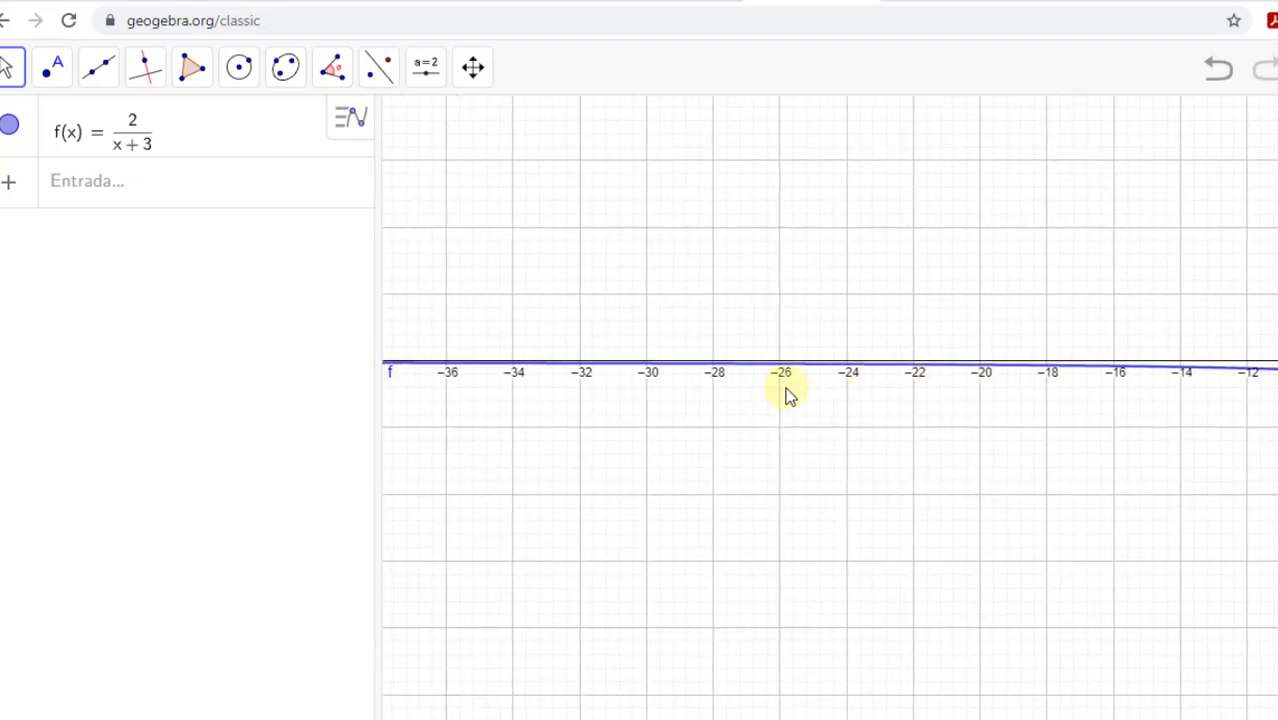
pyautogui.scroll(3, 434, 386)
pyautogui.scroll(-5, 438, 386)
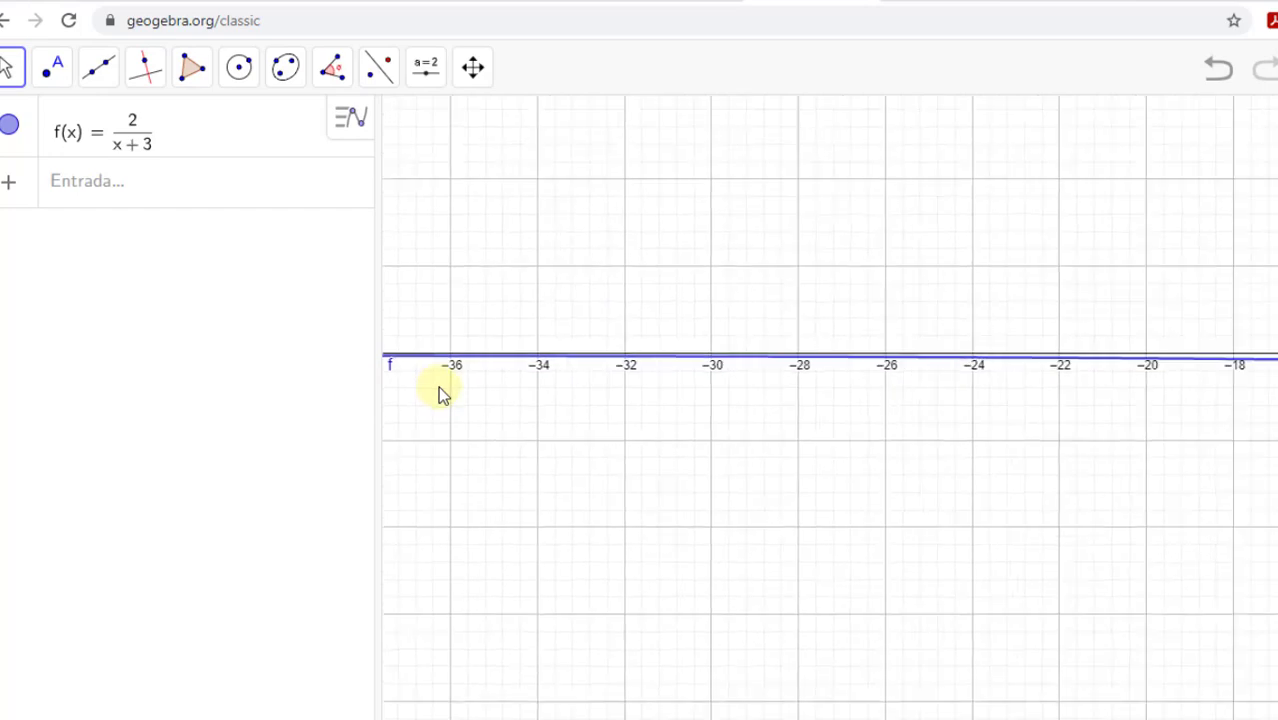
pyautogui.scroll(-10, 538, 380)
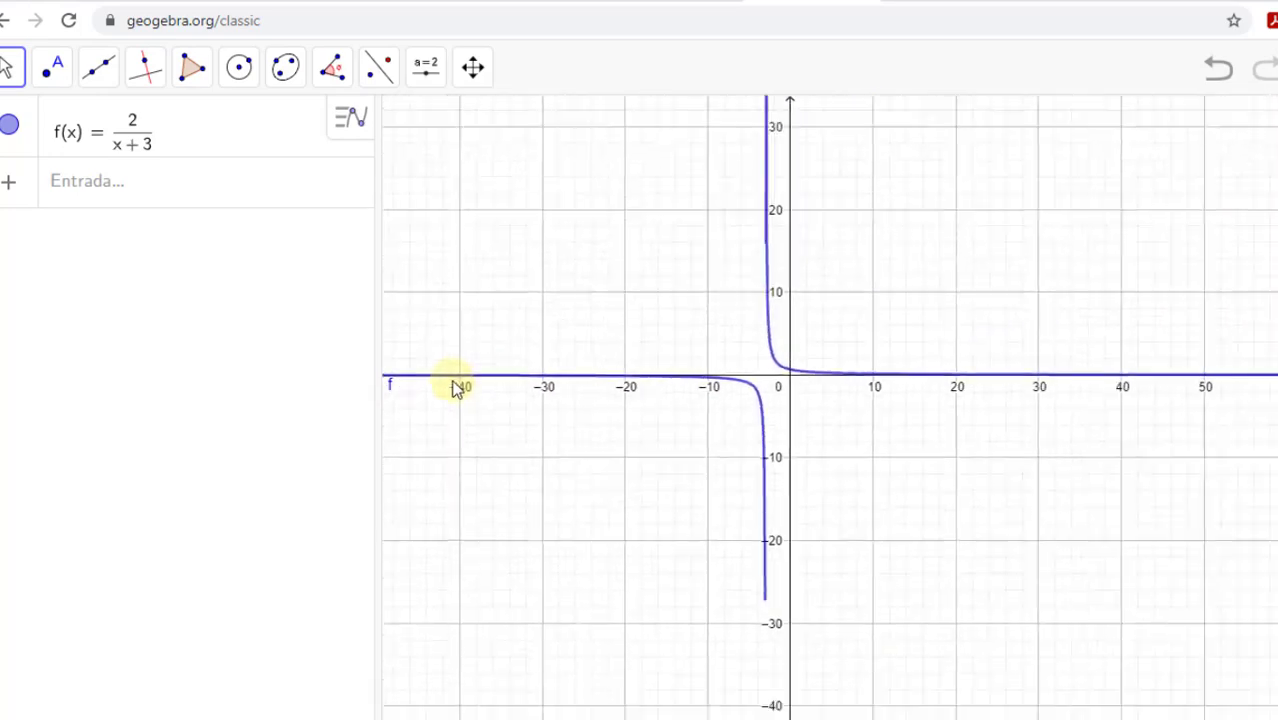
pyautogui.scroll(-7, 1035, 437)
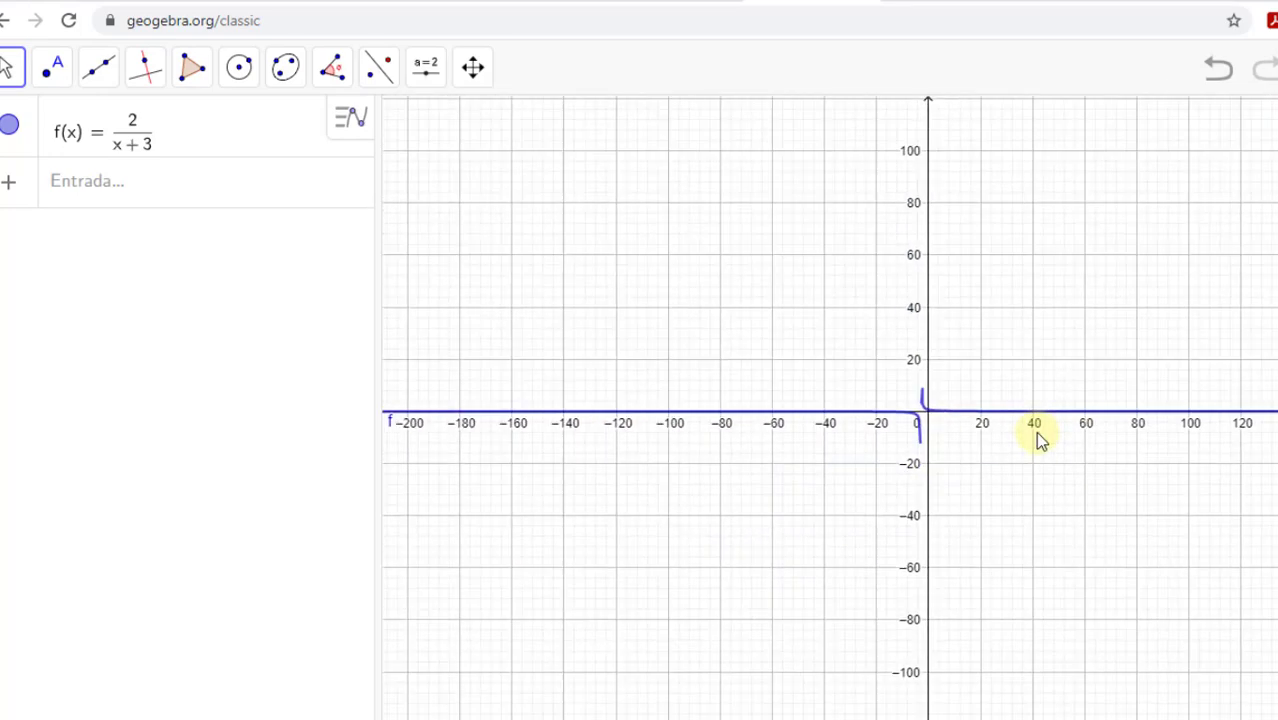
pyautogui.scroll(4, 1035, 437)
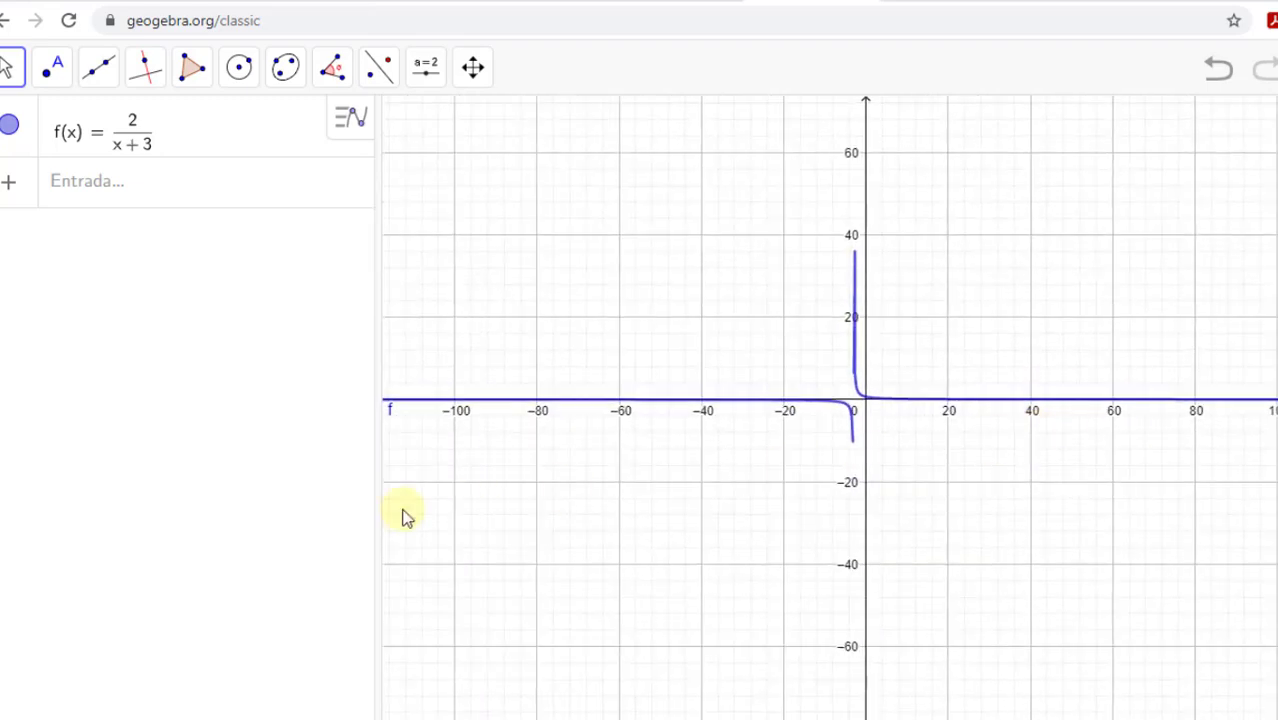
pyautogui.moveTo(515, 485); pyautogui.dragTo(613, 492)
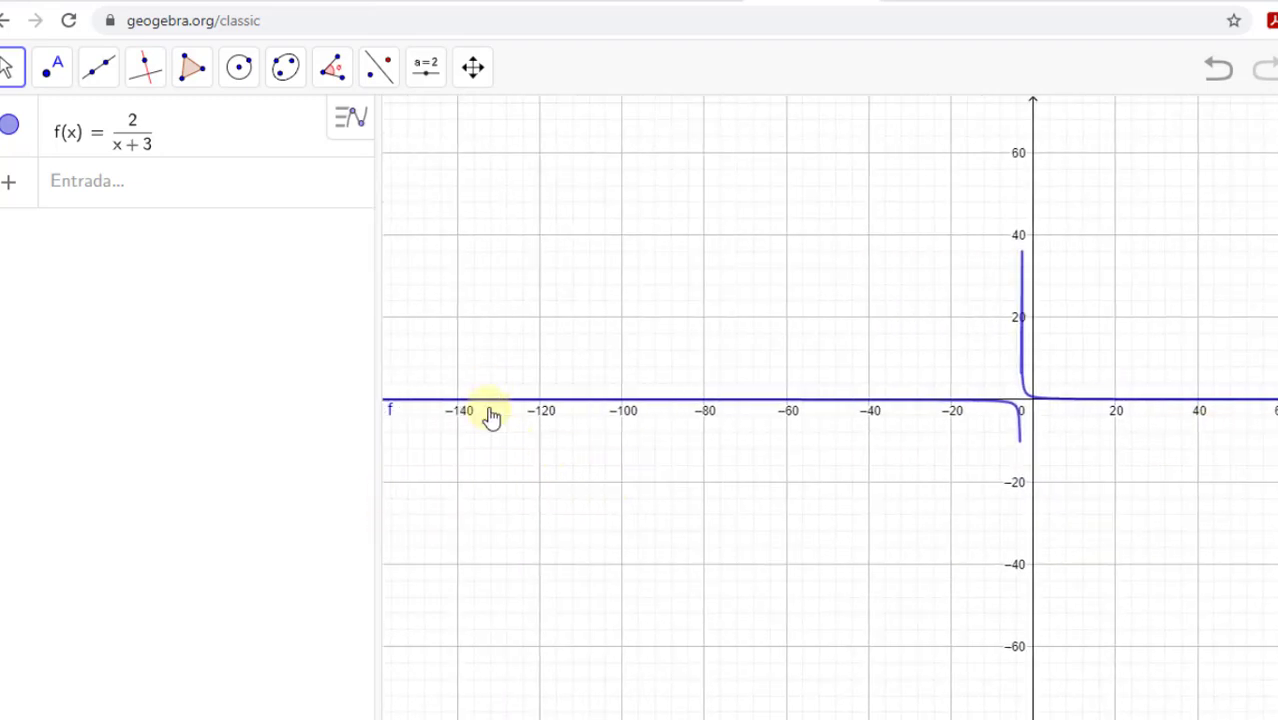
pyautogui.scroll(3, 1001, 463)
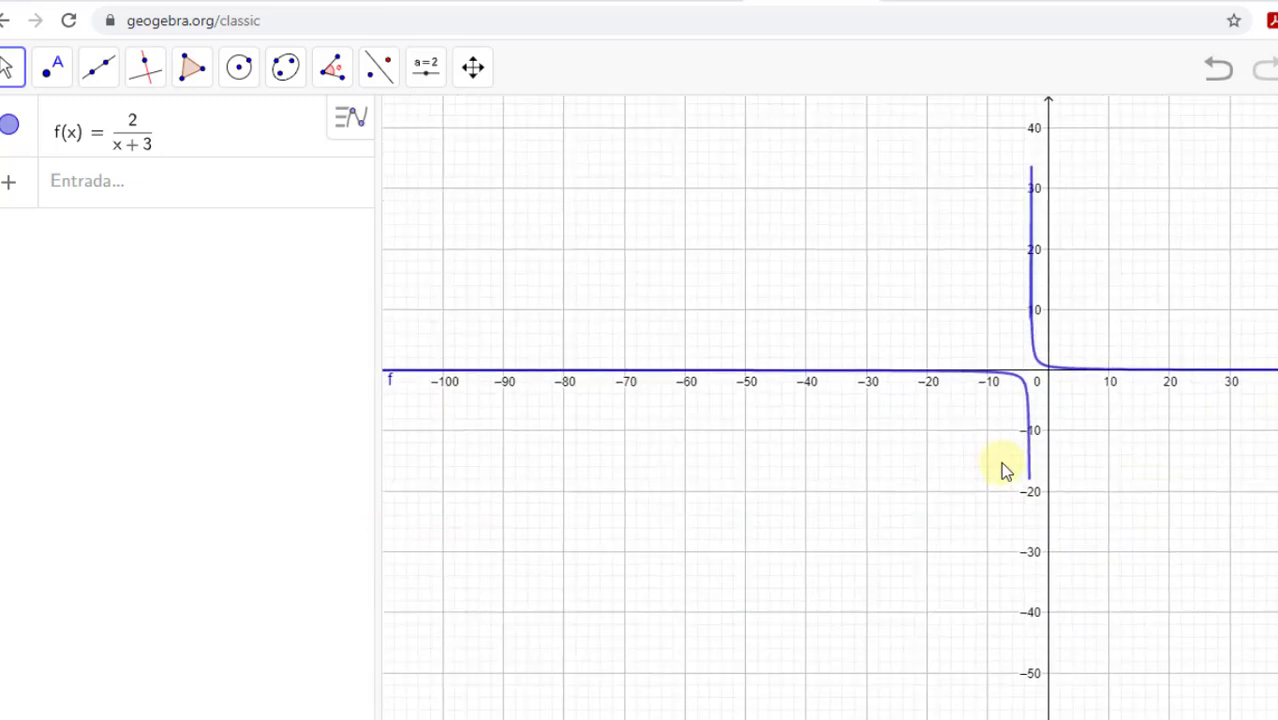
pyautogui.moveTo(1175, 452); pyautogui.dragTo(818, 509)
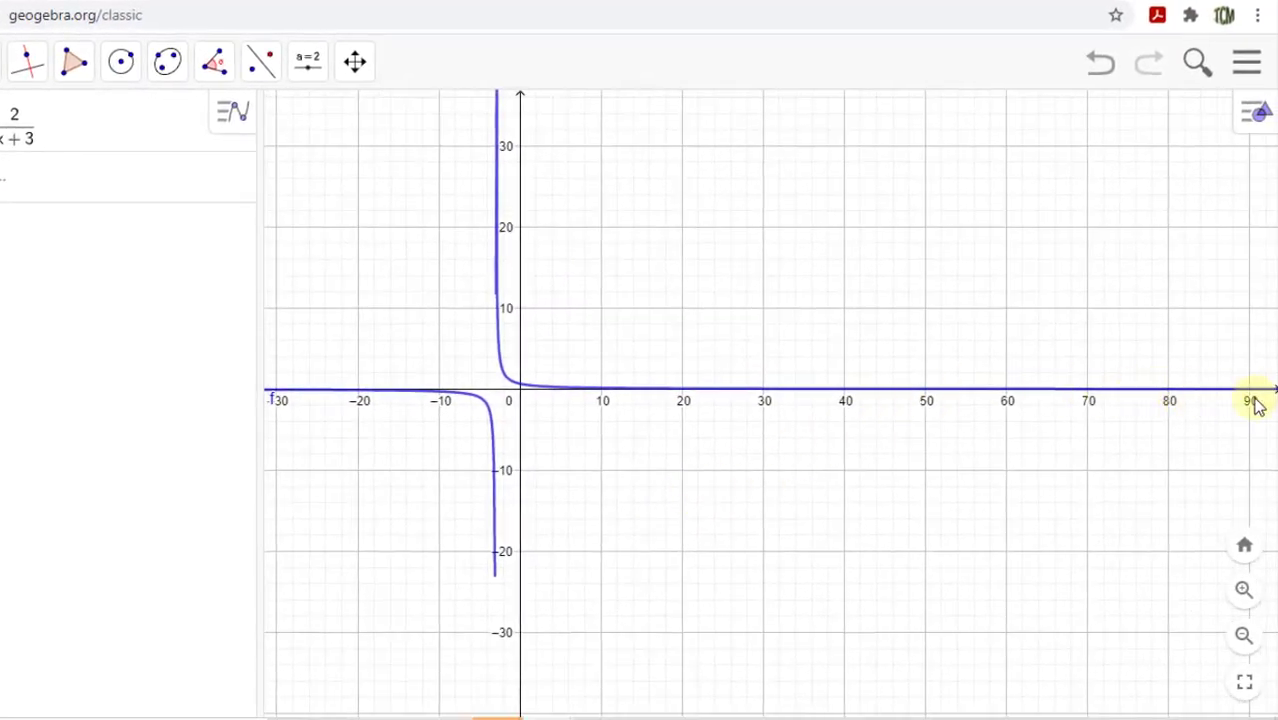
pyautogui.moveTo(724, 453); pyautogui.dragTo(907, 445)
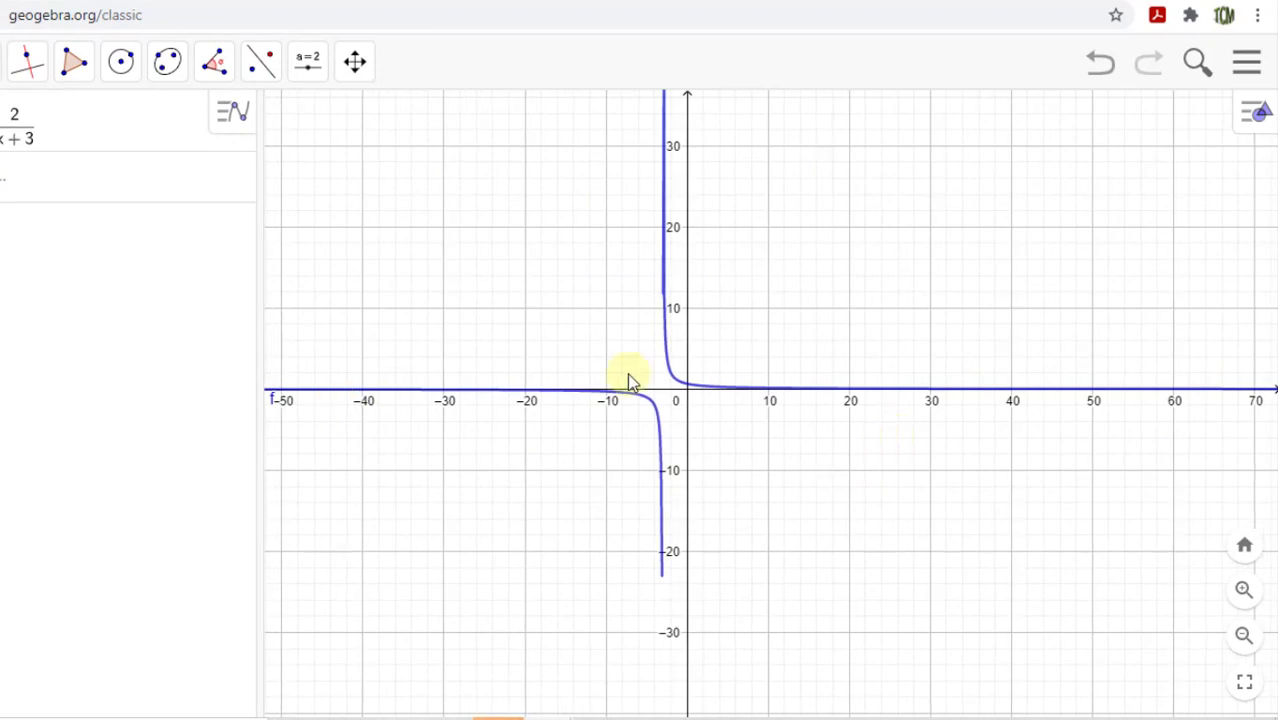
pyautogui.click(1235, 544)
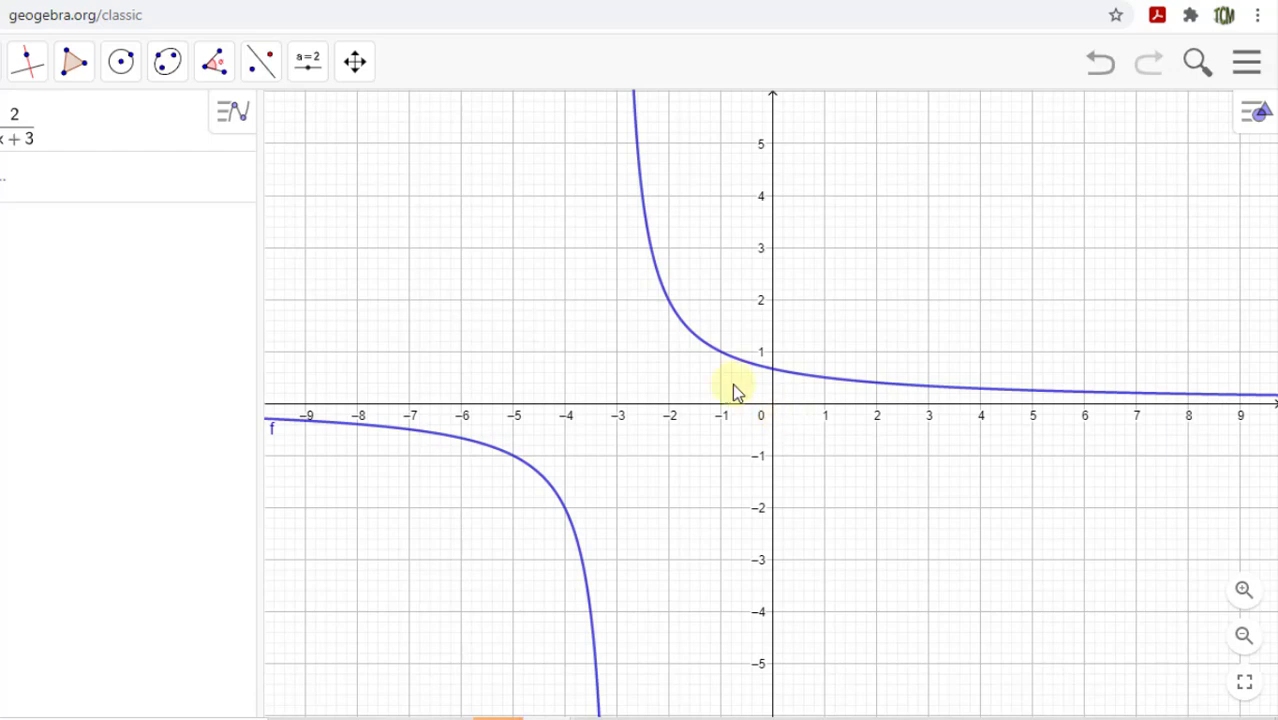
# Examine the left branch of f(x) = 2/(x + 3) from far along the negative x-axis toward x = −3
pyautogui.scroll(-2, 650, 440)
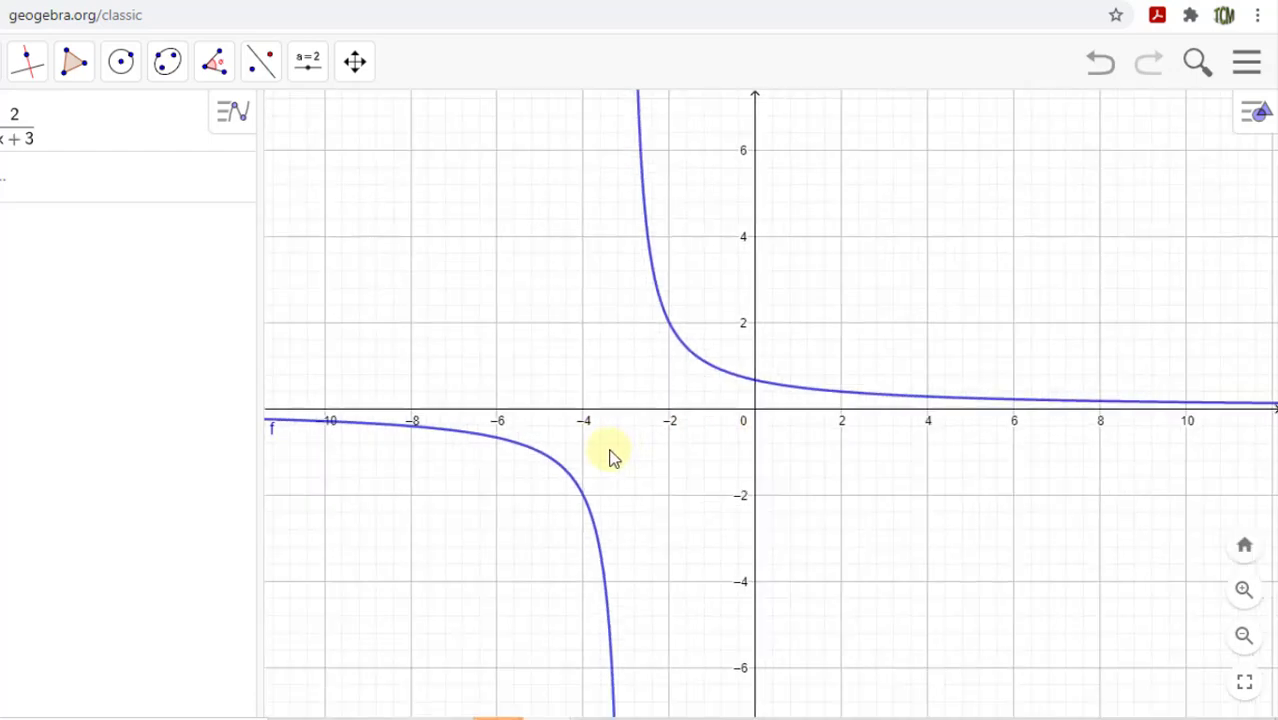
pyautogui.scroll(-6, 603, 431)
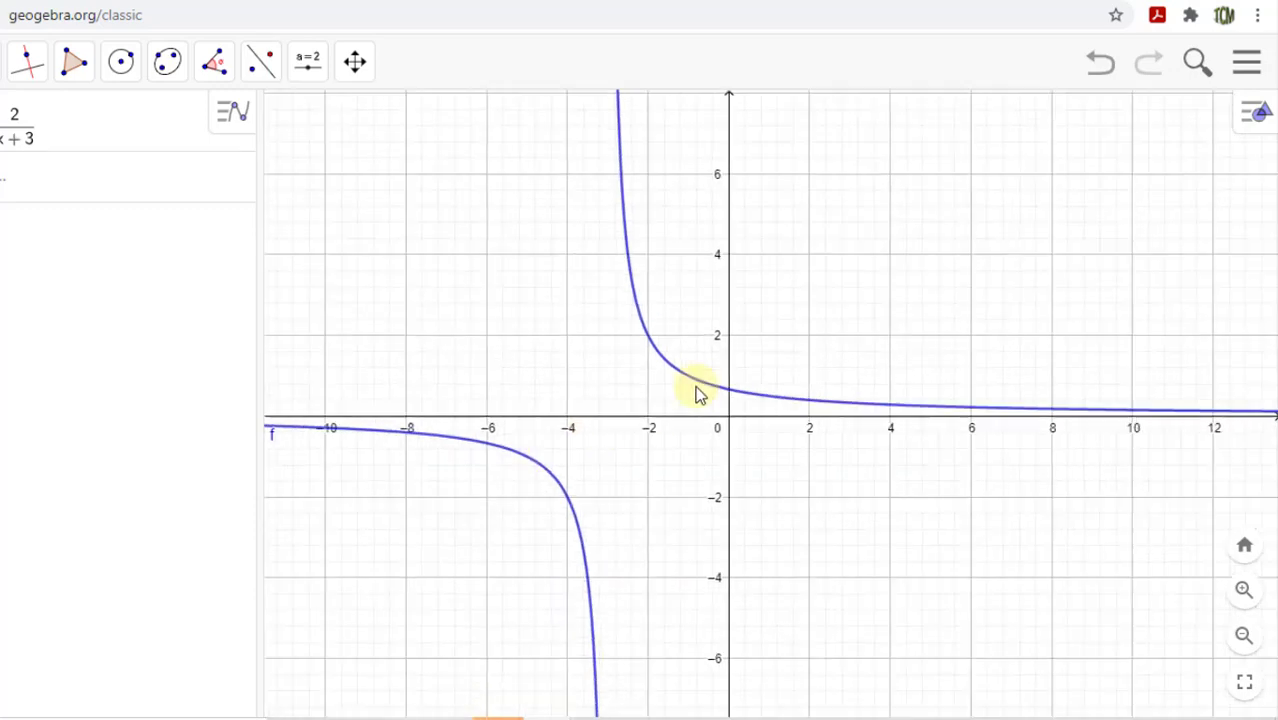
pyautogui.moveTo(466, 530); pyautogui.dragTo(646, 384)
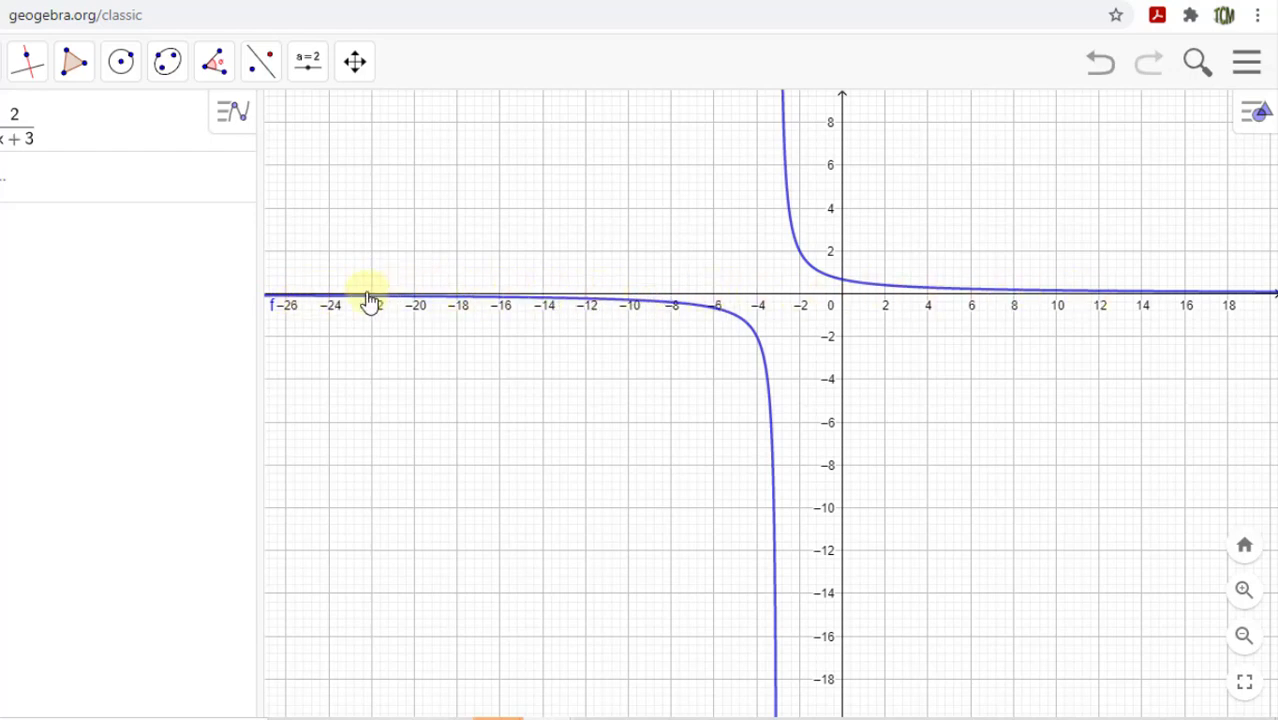
pyautogui.scroll(3, 520, 300)
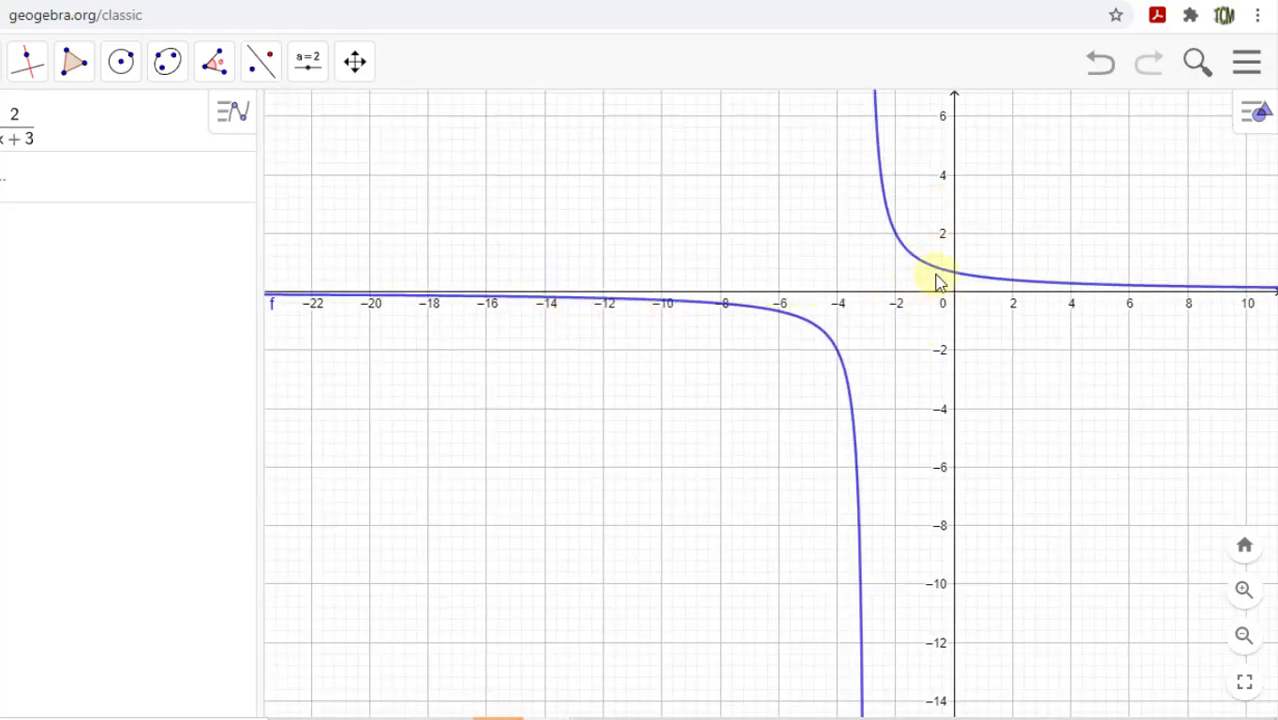
pyautogui.scroll(1, 612, 305)
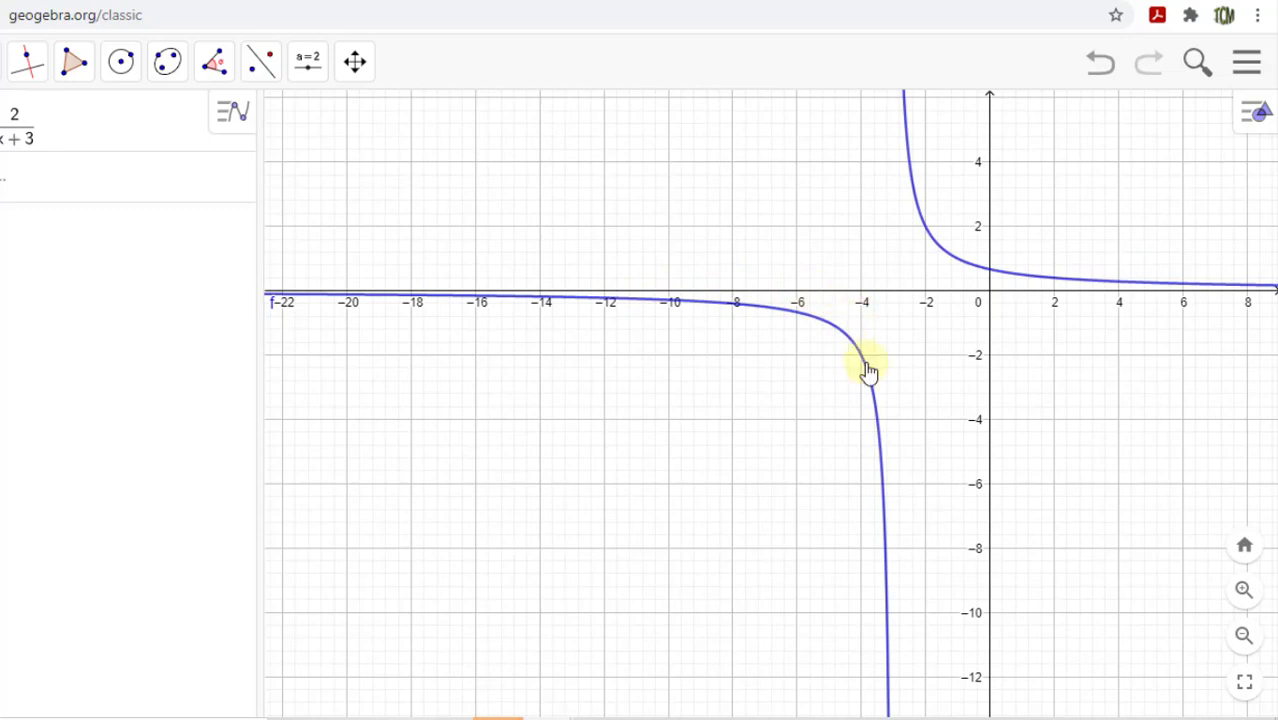
pyautogui.scroll(5, 978, 374)
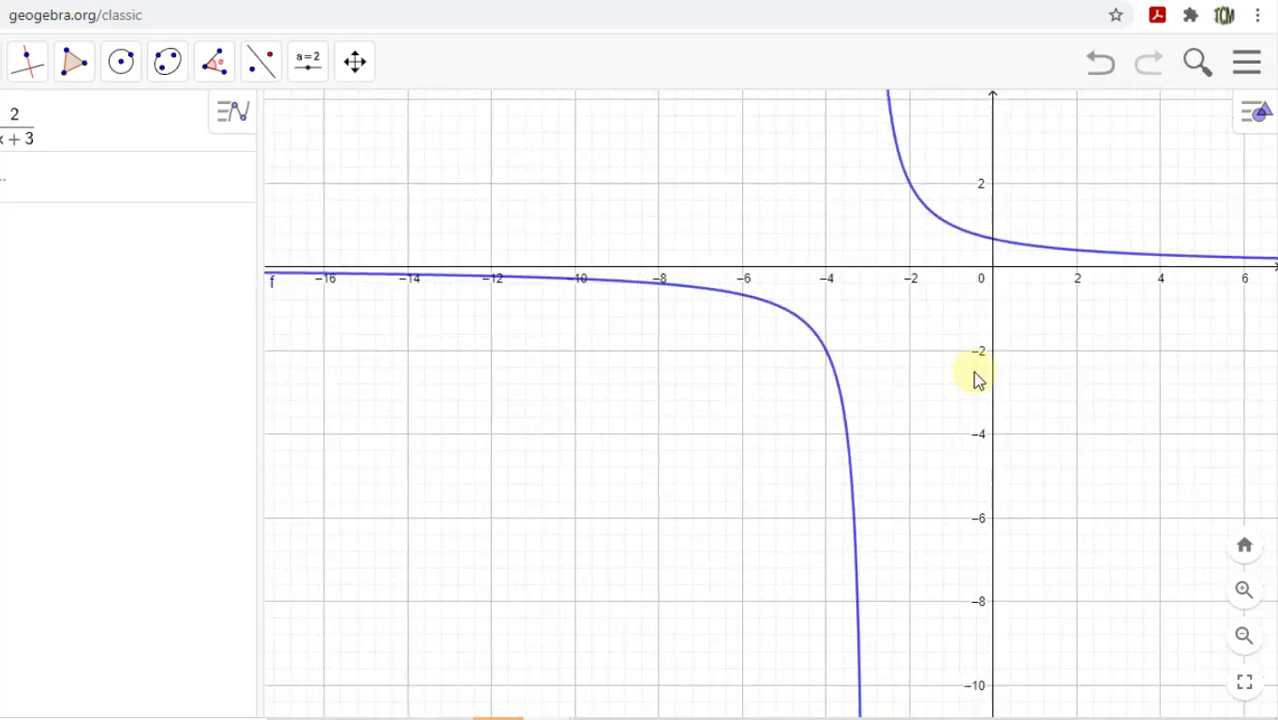
pyautogui.scroll(2, 1034, 257)
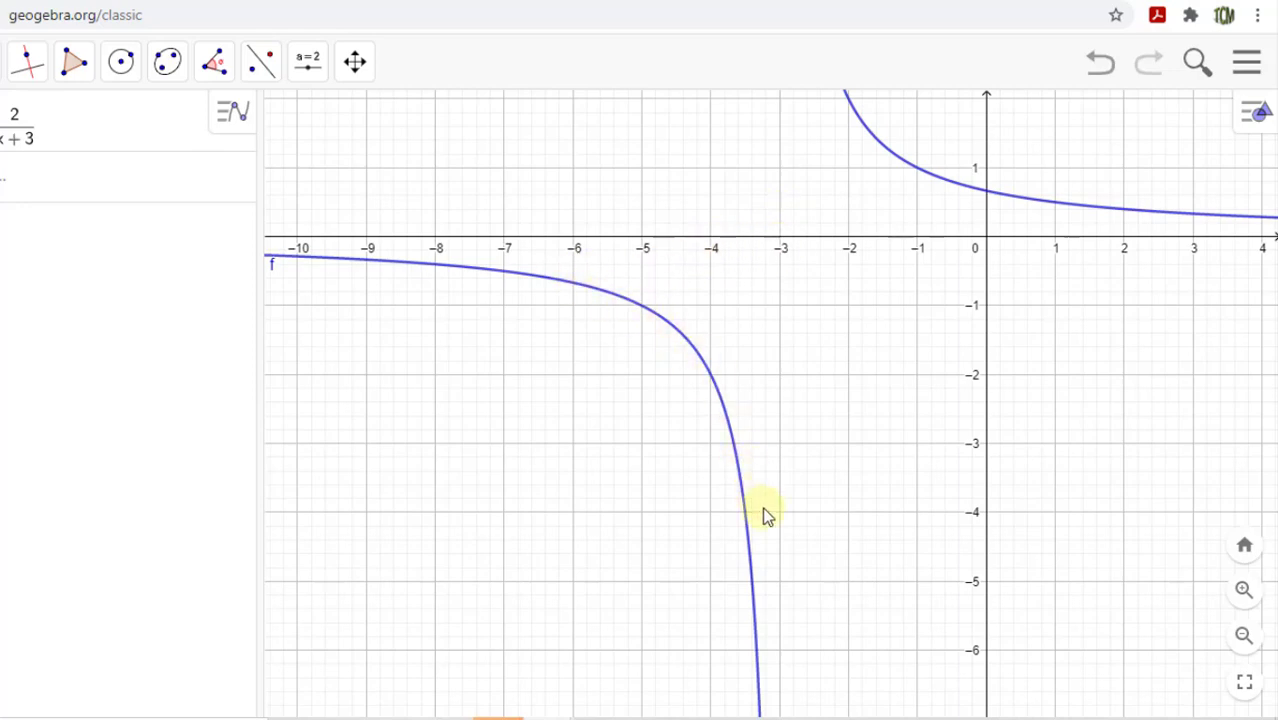
# Follow the lower branch of f downward near x = −3 to examine its approach, ending at the standard view
pyautogui.scroll(-2, 784, 578)
pyautogui.moveTo(807, 619); pyautogui.dragTo(824, 427)
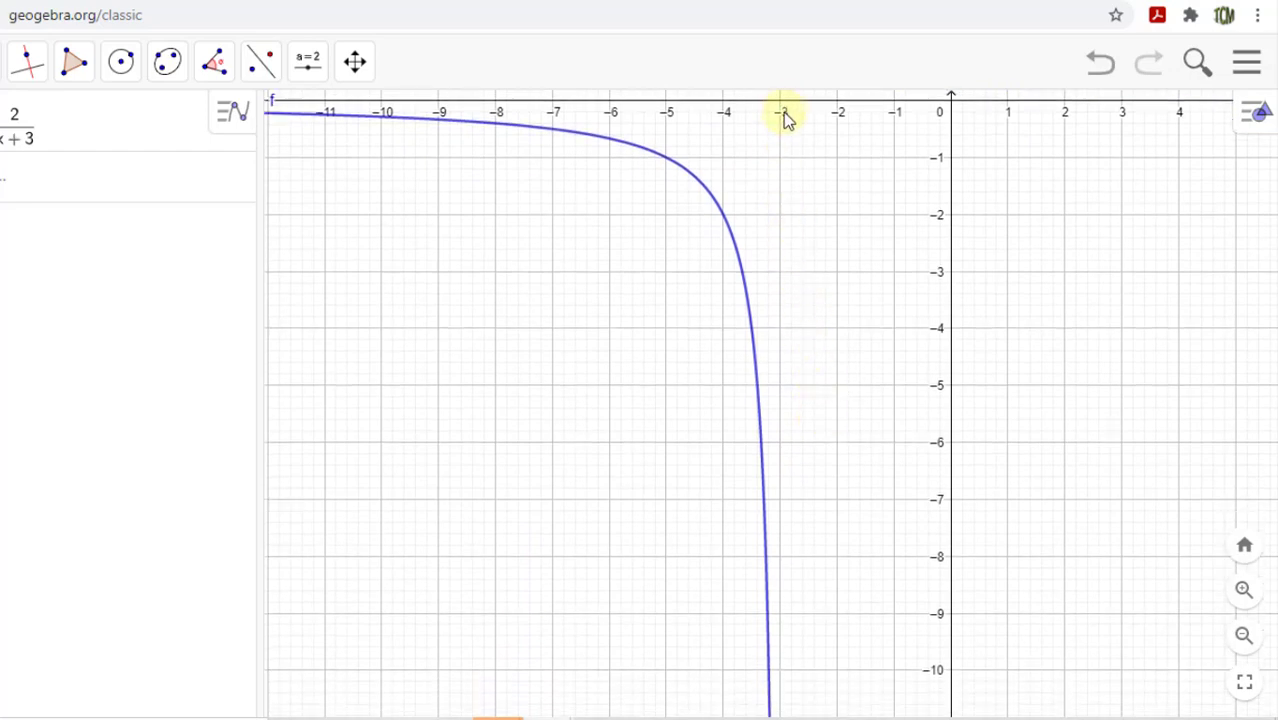
pyautogui.scroll(-2, 769, 440)
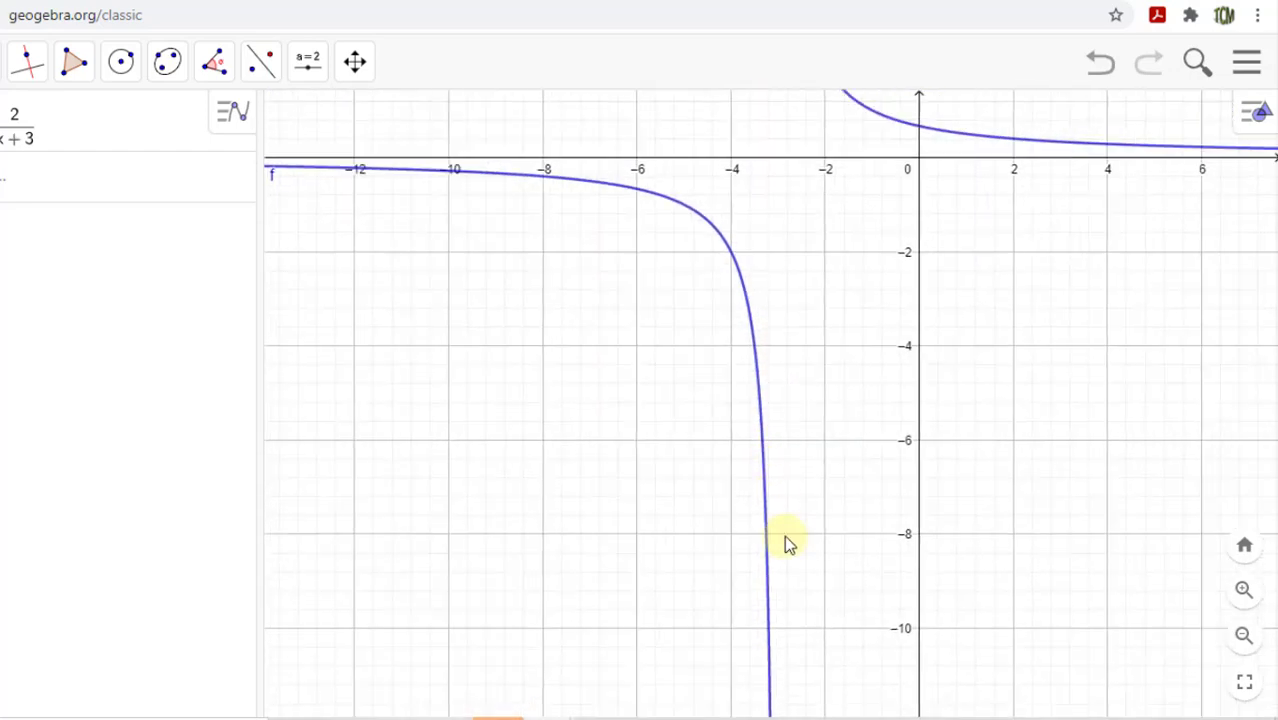
pyautogui.scroll(3, 785, 535)
pyautogui.moveTo(787, 550); pyautogui.dragTo(796, 437)
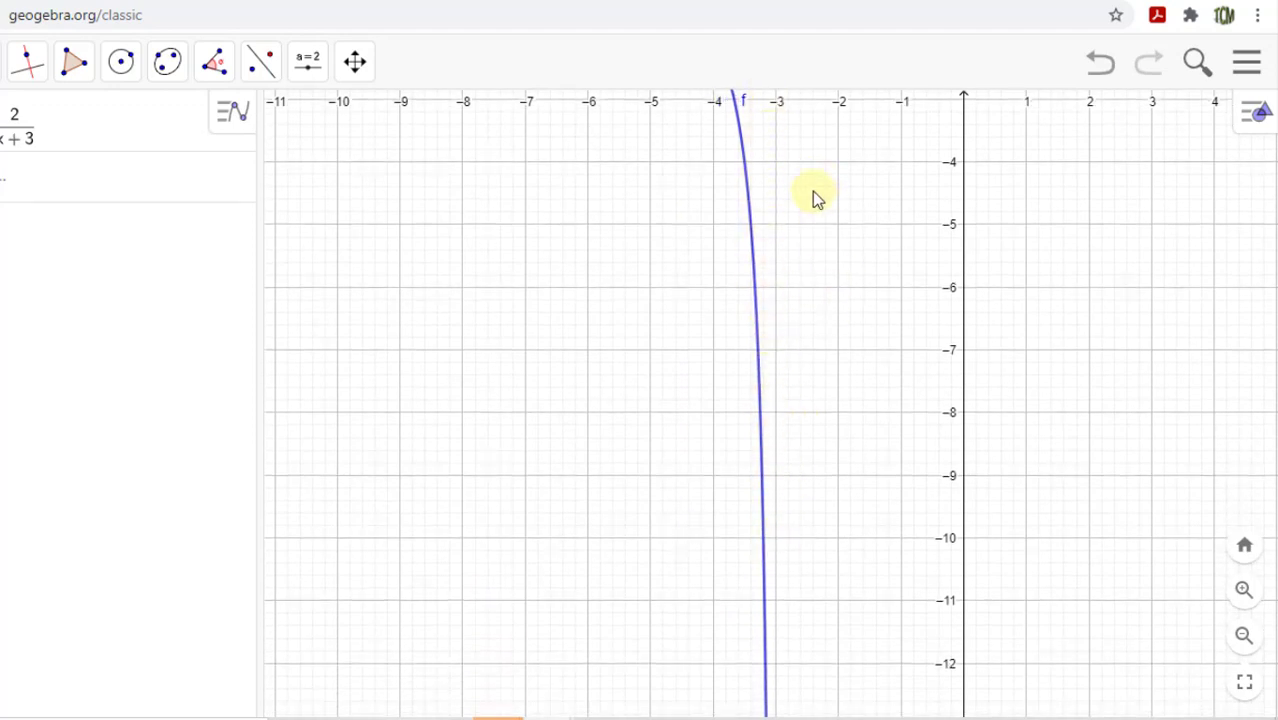
pyautogui.click(1244, 545)
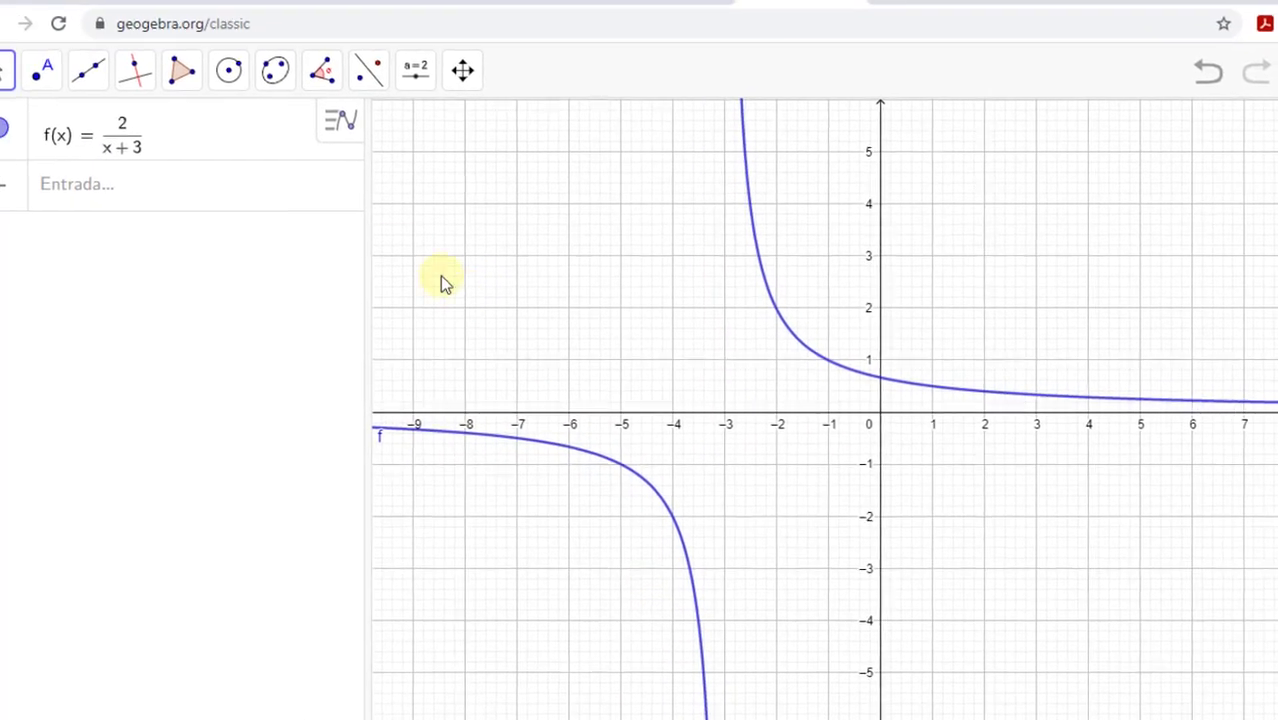
# Graph the vertical line x = −3 as the asymptote of f(x) = 2/(x + 3)
pyautogui.click(174, 206)
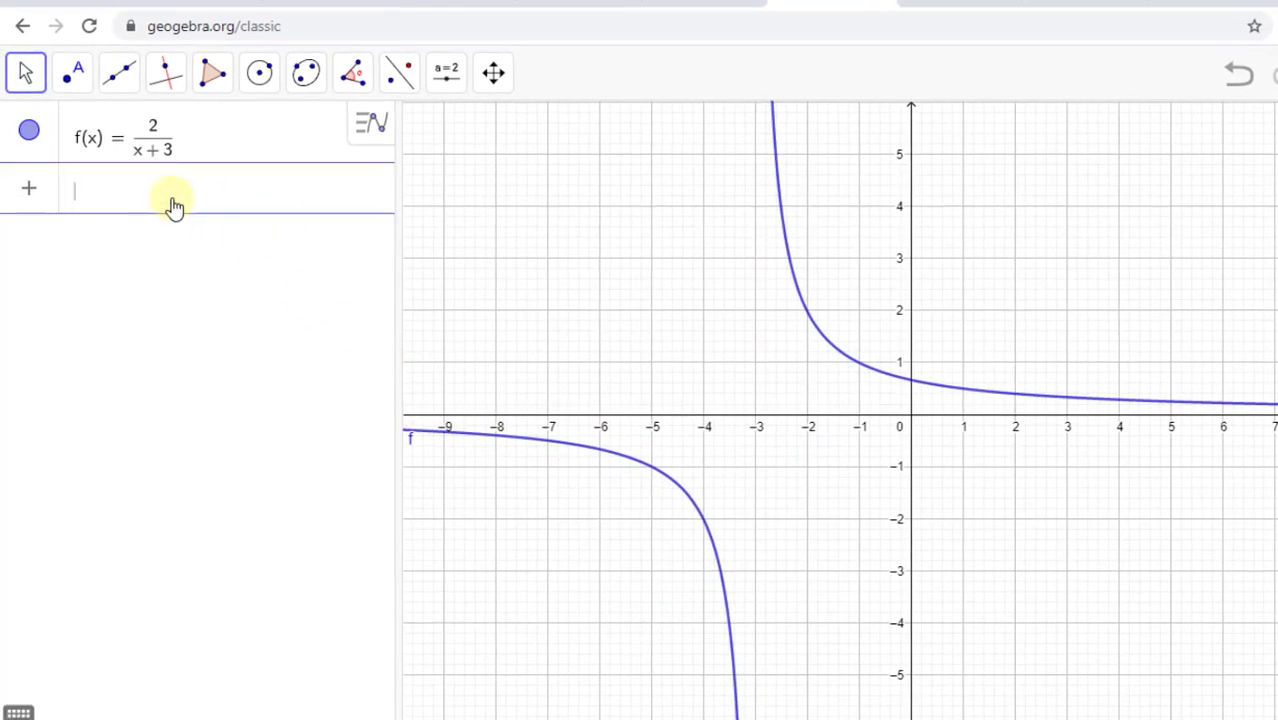
pyautogui.write('x')
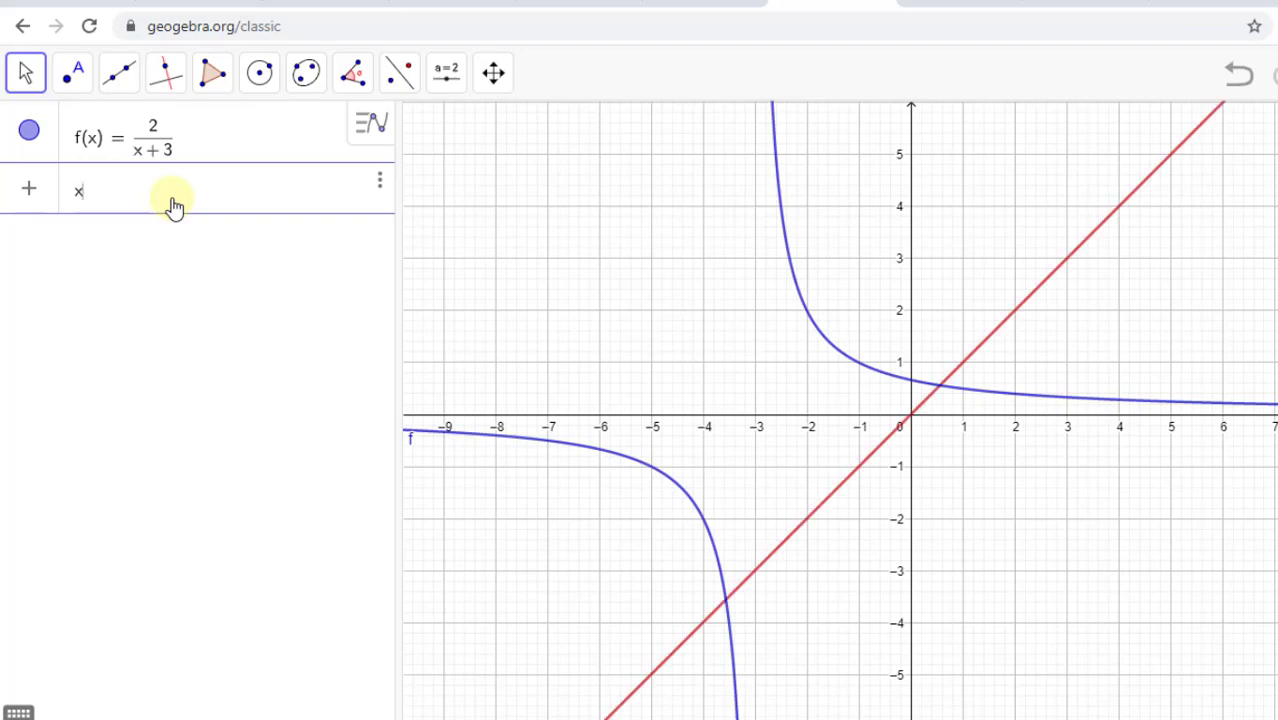
pyautogui.write('=-3')
pyautogui.press('Return')
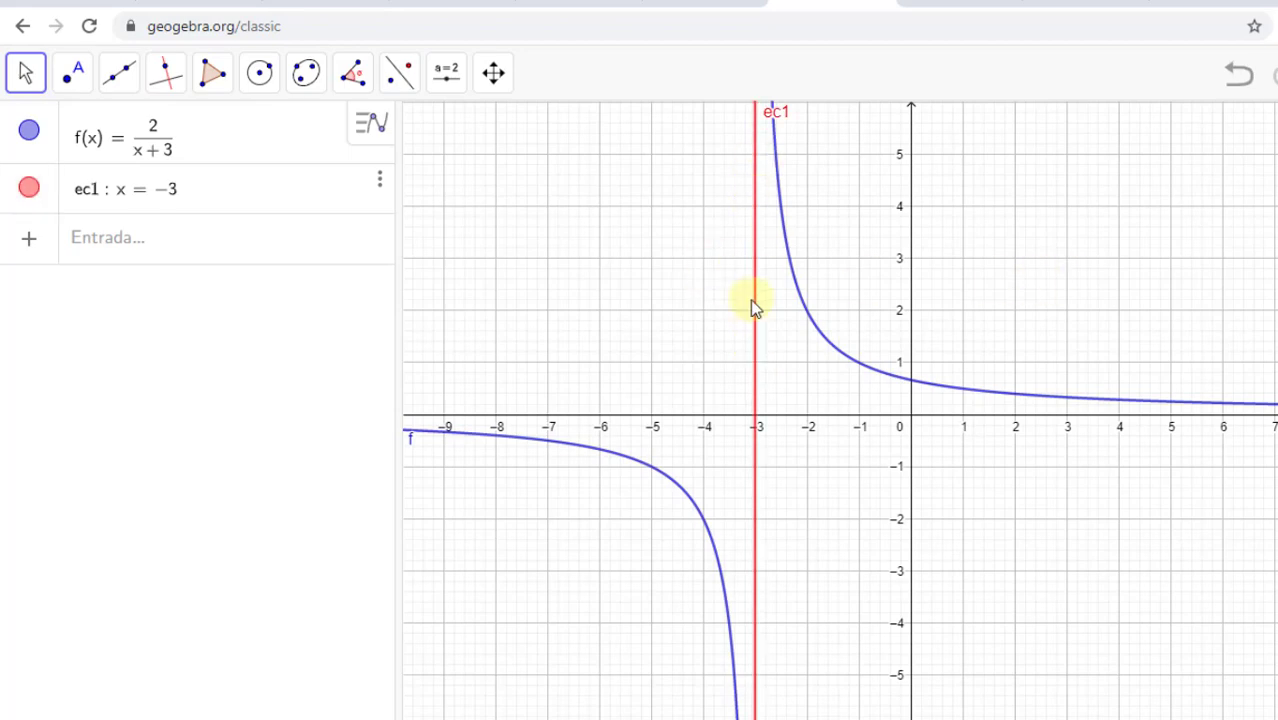
# Compare the lower branch of f with the line x = −3 at different scales to see whether they touch
pyautogui.scroll(2, 819, 423)
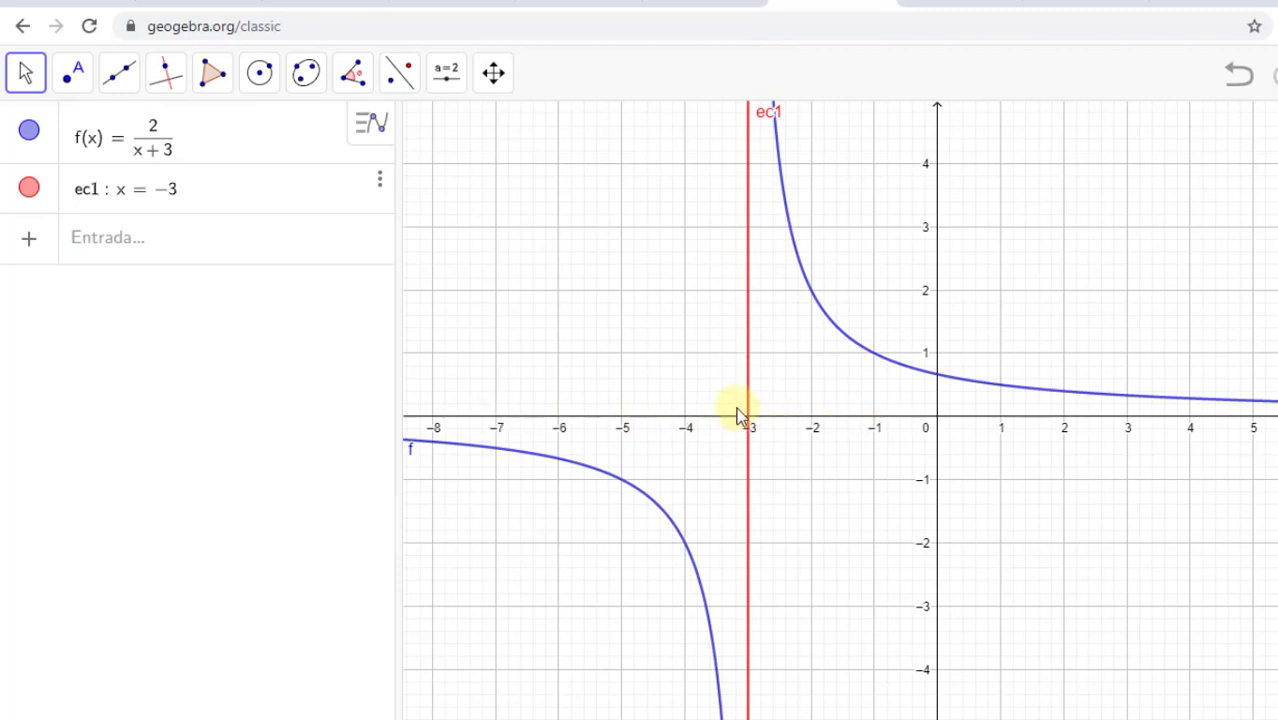
pyautogui.scroll(-10, 982, 448)
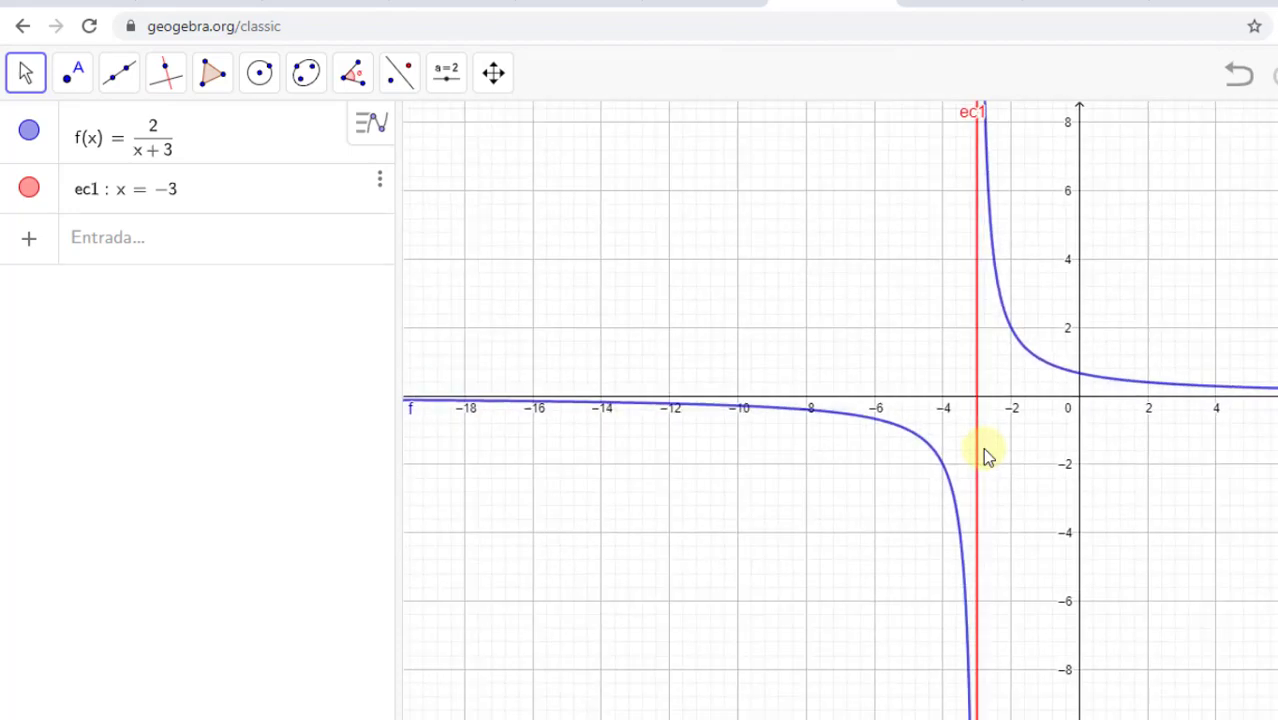
pyautogui.moveTo(904, 532); pyautogui.dragTo(901, 443)
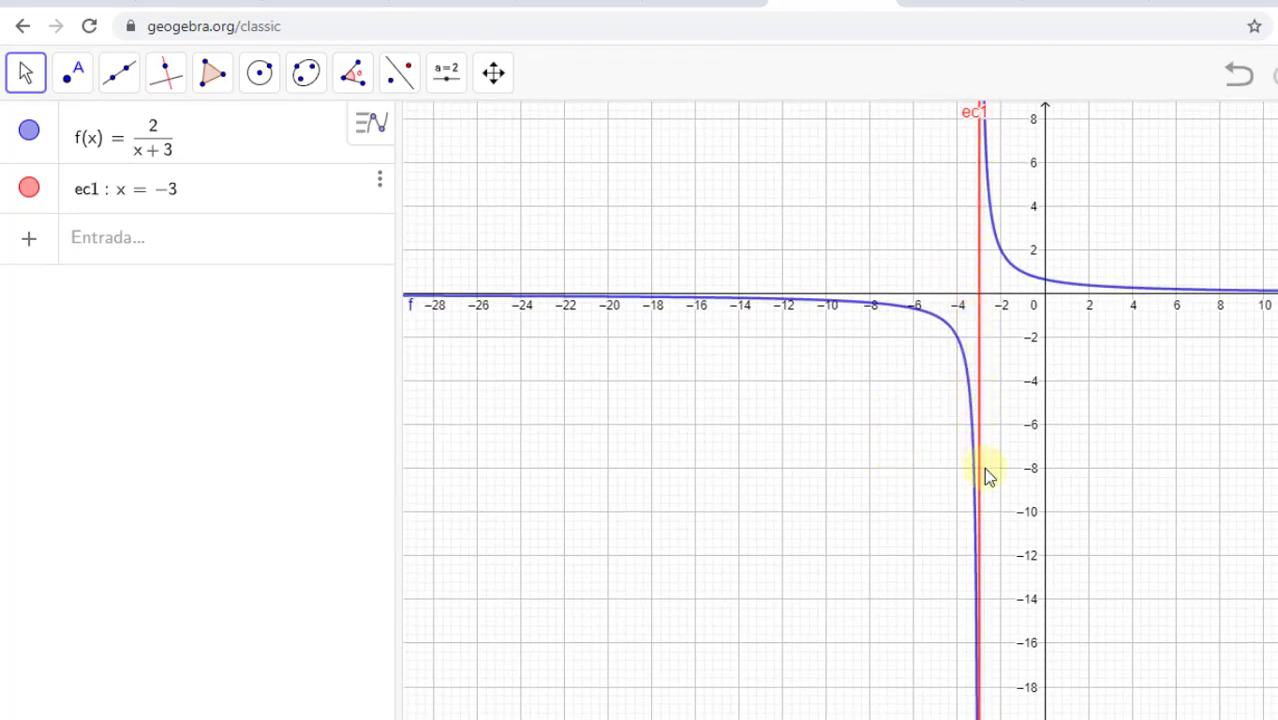
pyautogui.moveTo(987, 653); pyautogui.dragTo(980, 334)
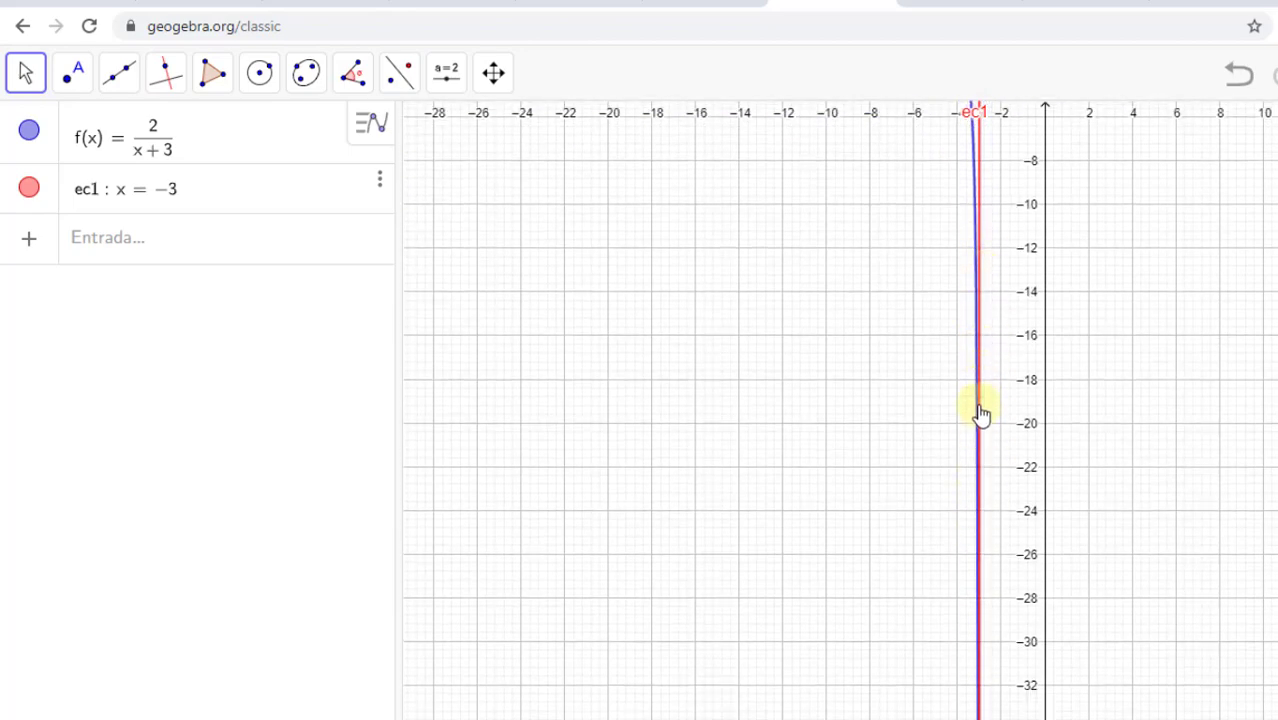
pyautogui.scroll(10, 980, 548)
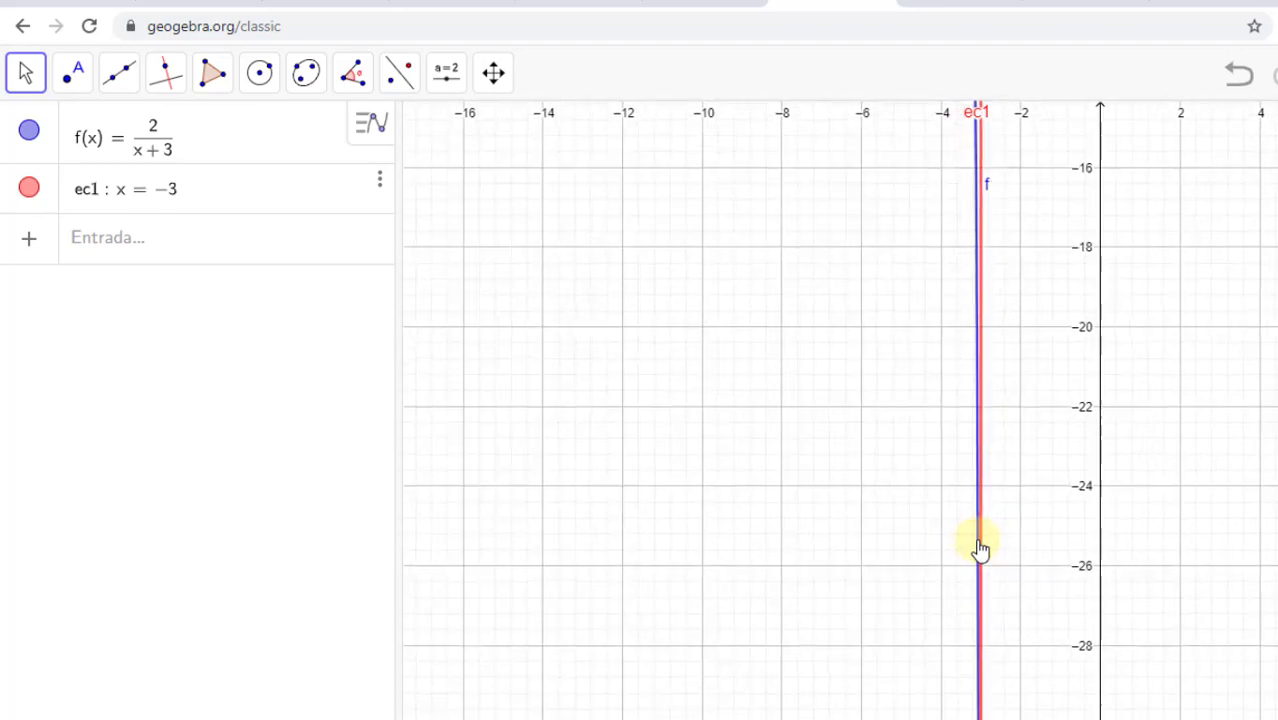
pyautogui.scroll(3, 980, 548)
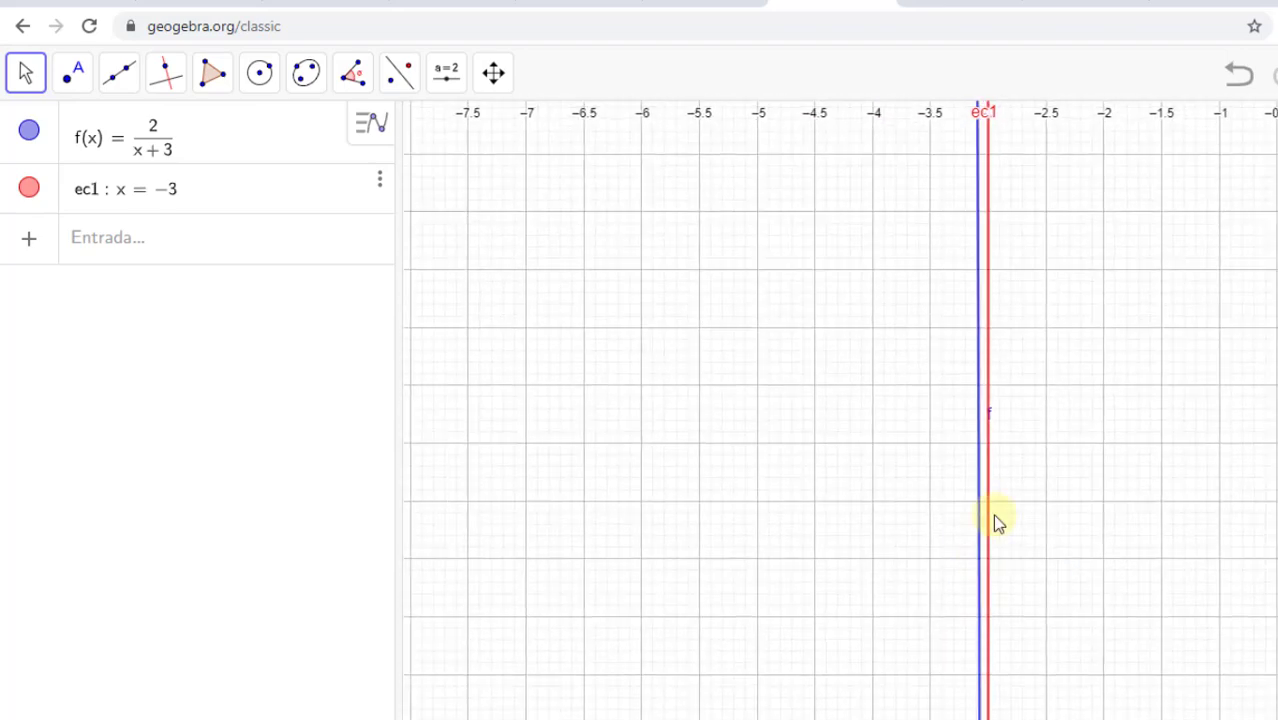
pyautogui.scroll(-8, 981, 556)
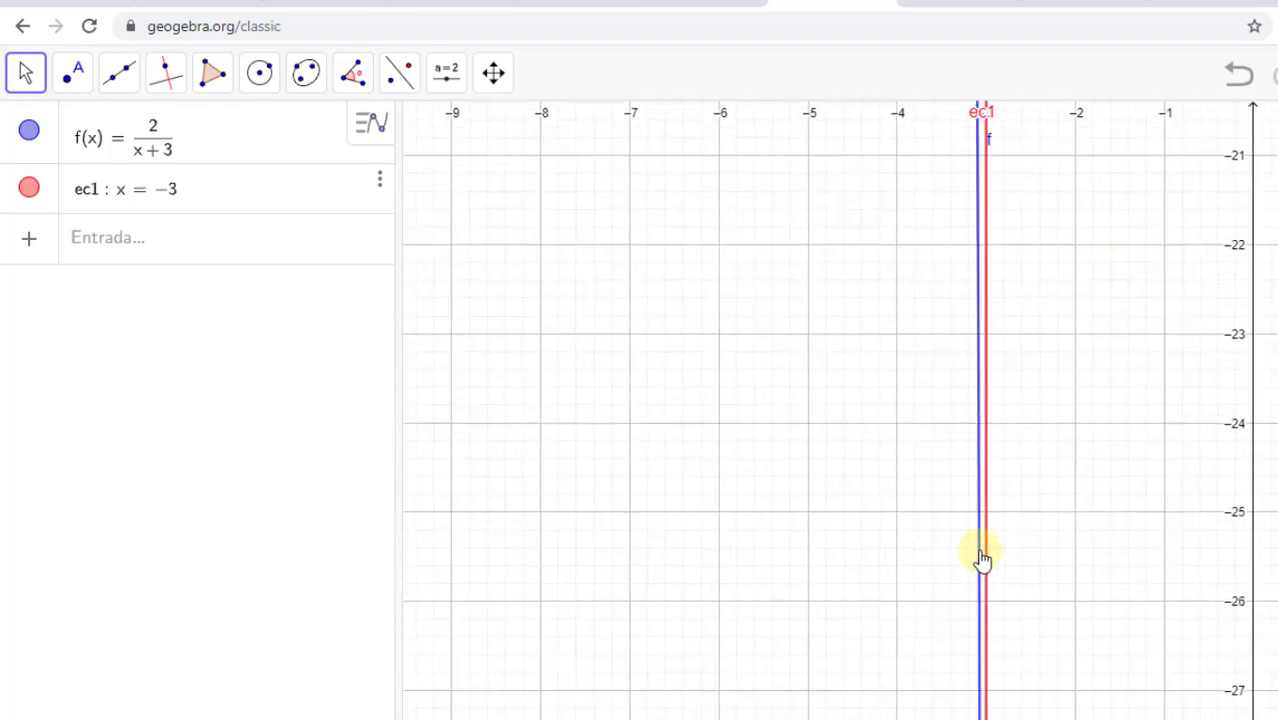
pyautogui.scroll(-8, 981, 557)
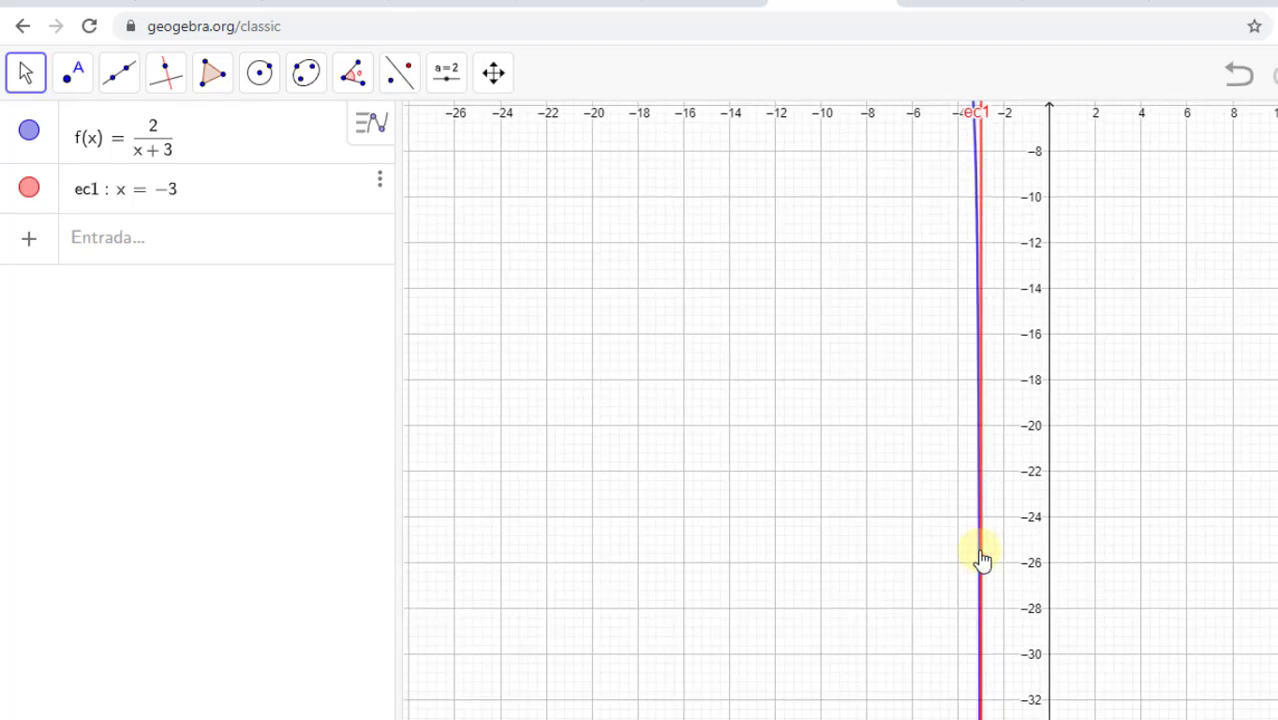
pyautogui.scroll(10, 981, 557)
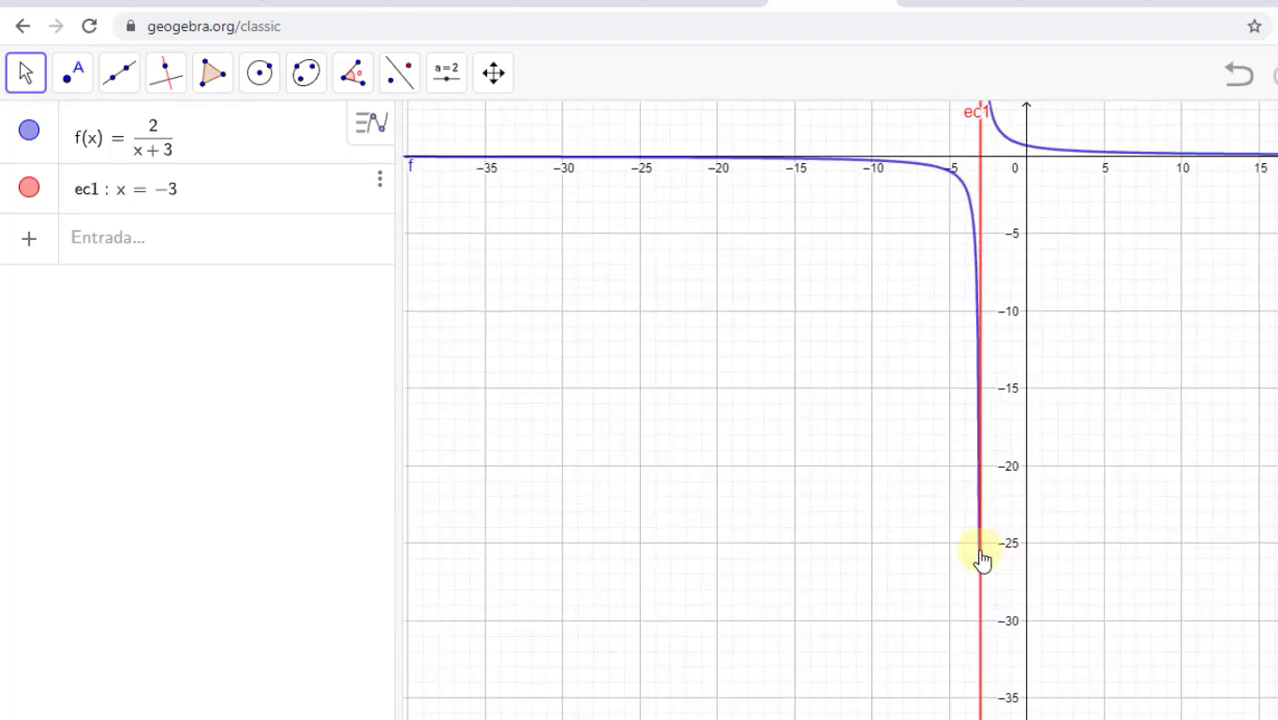
# Inspect up close the gap between the lower branch and the line x = −3 along the negative y-axis, then restore the standard view
pyautogui.scroll(5, 981, 557)
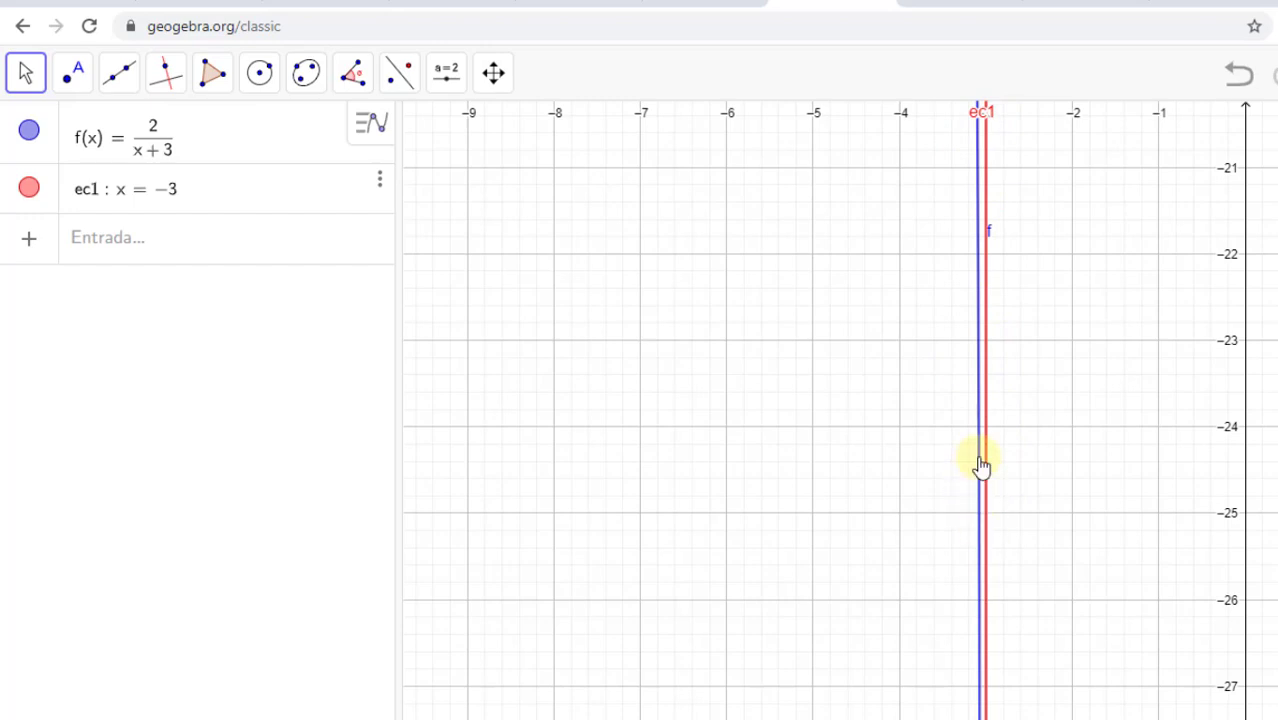
pyautogui.scroll(-3, 993, 518)
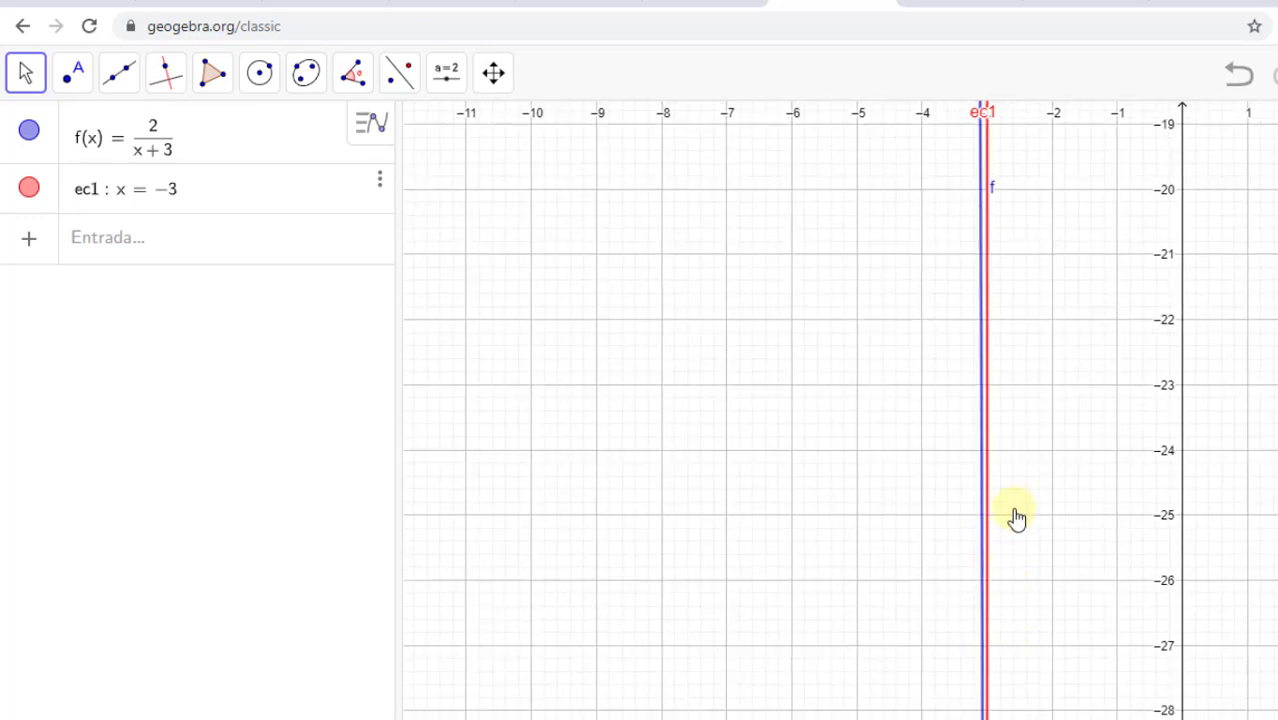
pyautogui.moveTo(1016, 518); pyautogui.dragTo(1027, 385)
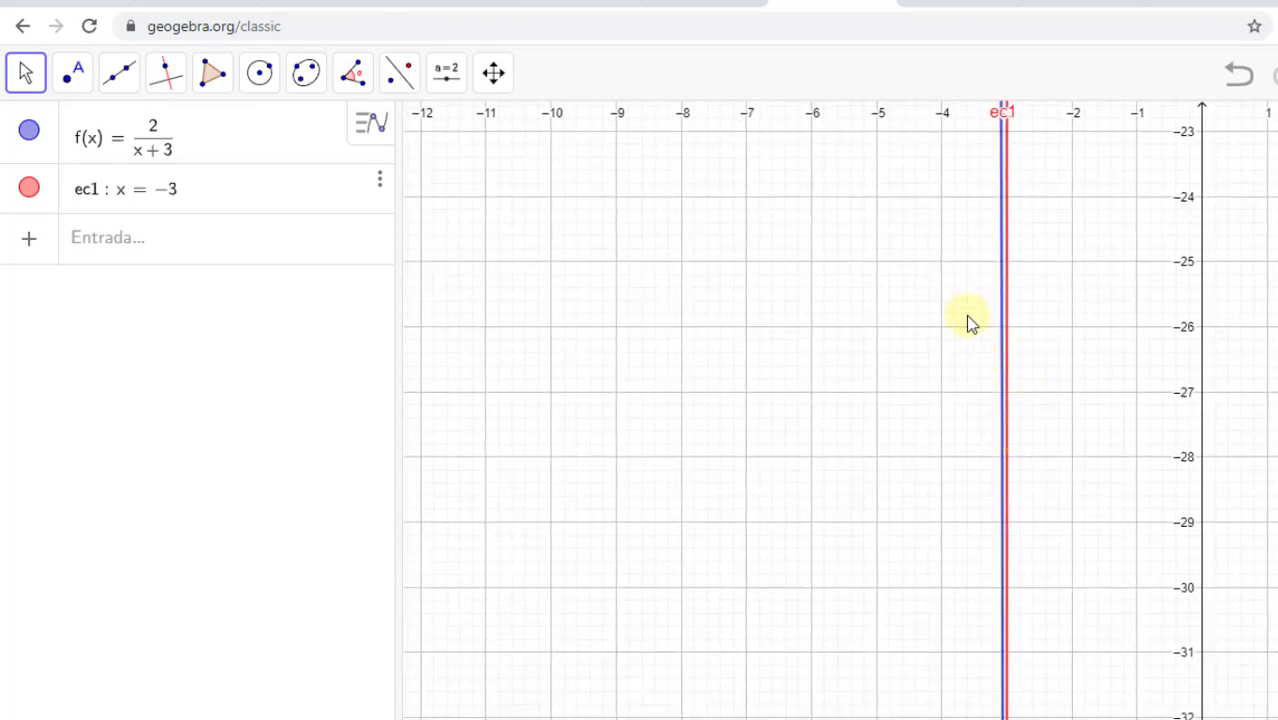
pyautogui.moveTo(946, 236); pyautogui.dragTo(904, 491)
pyautogui.moveTo(884, 91); pyautogui.dragTo(879, 357)
pyautogui.moveTo(879, 196); pyautogui.dragTo(877, 360)
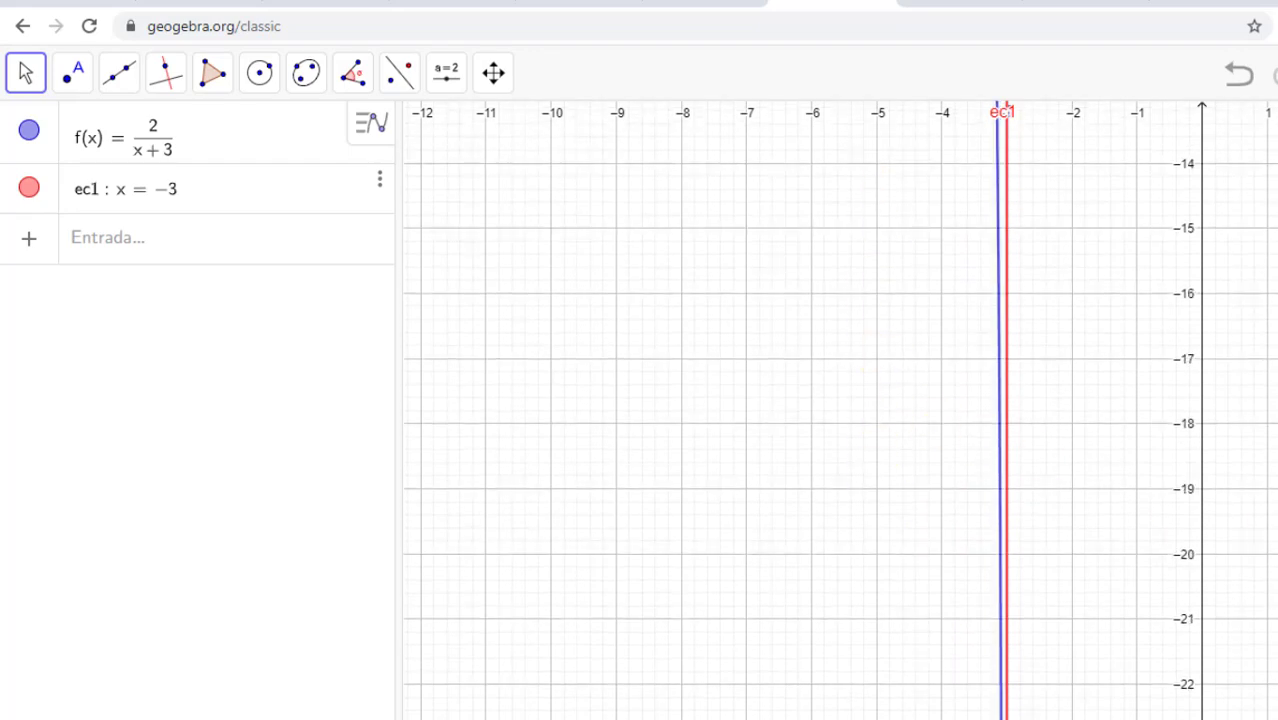
pyautogui.hotkey('ctrl', 'm')
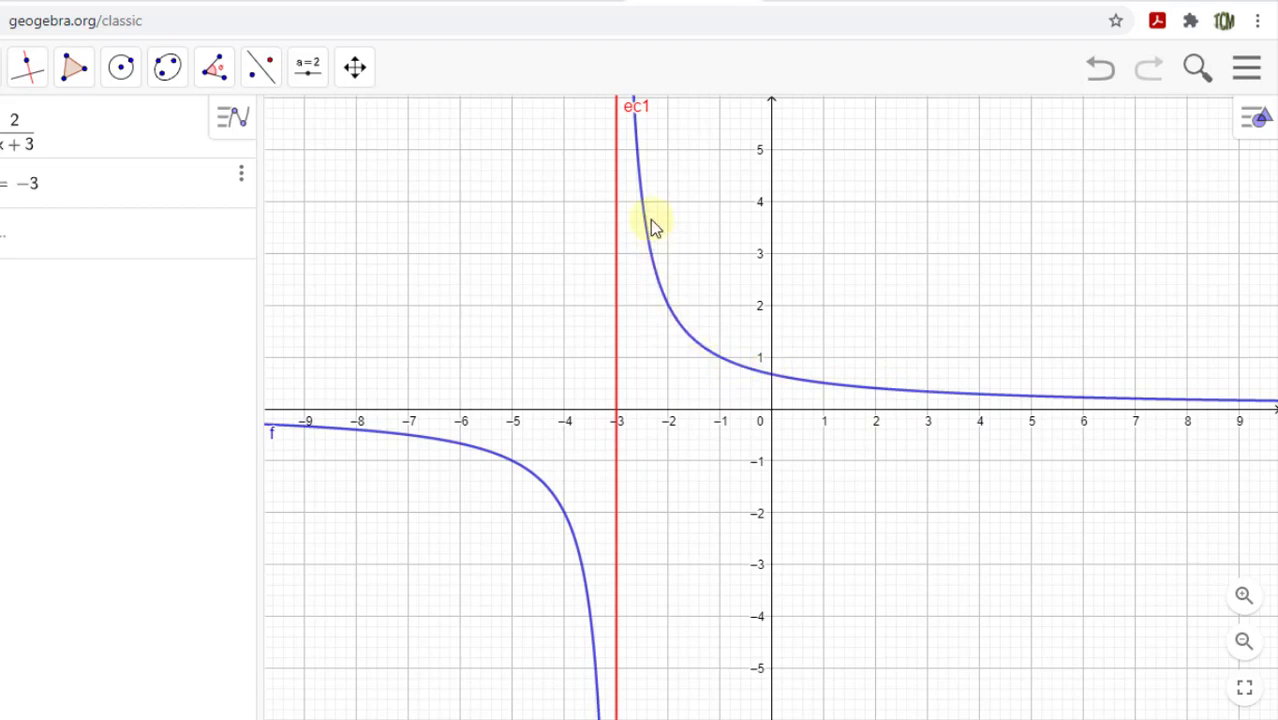
# Follow the upper branch of f upward beside the line x = −3 past y = 20, then restore the standard view
pyautogui.moveTo(675, 194); pyautogui.dragTo(698, 535)
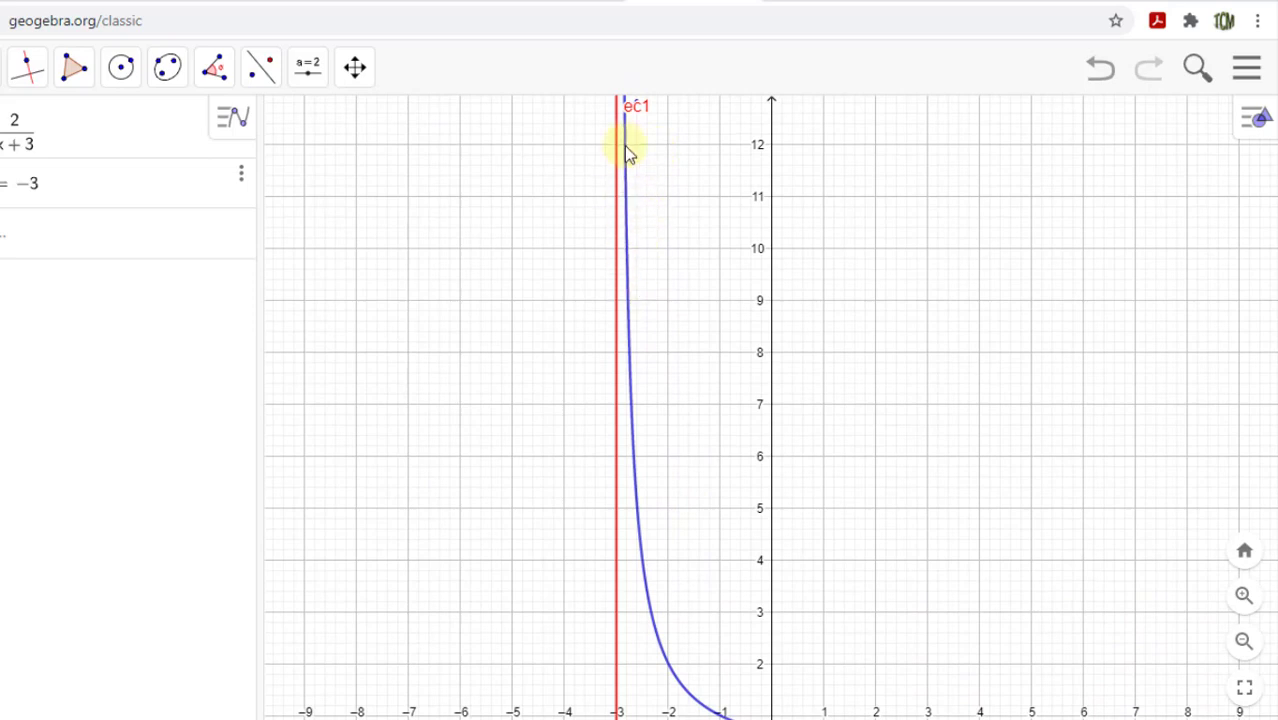
pyautogui.moveTo(649, 168); pyautogui.dragTo(693, 571)
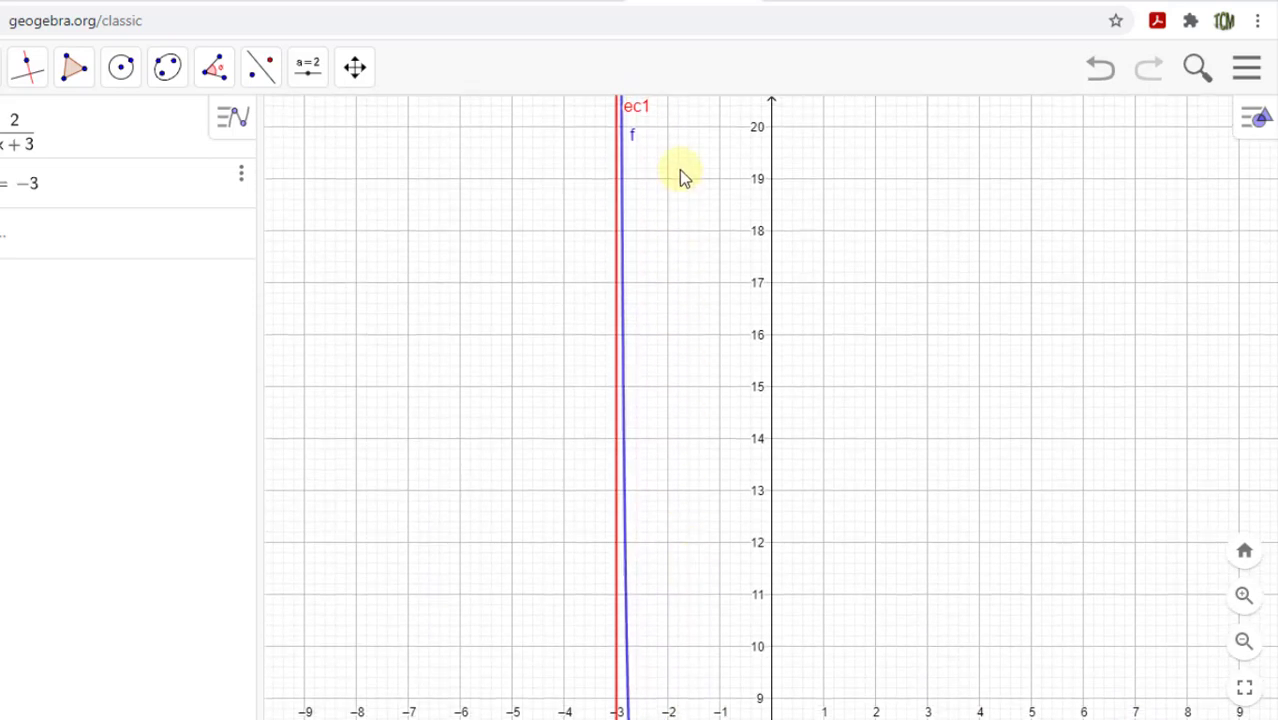
pyautogui.moveTo(680, 172); pyautogui.dragTo(677, 488)
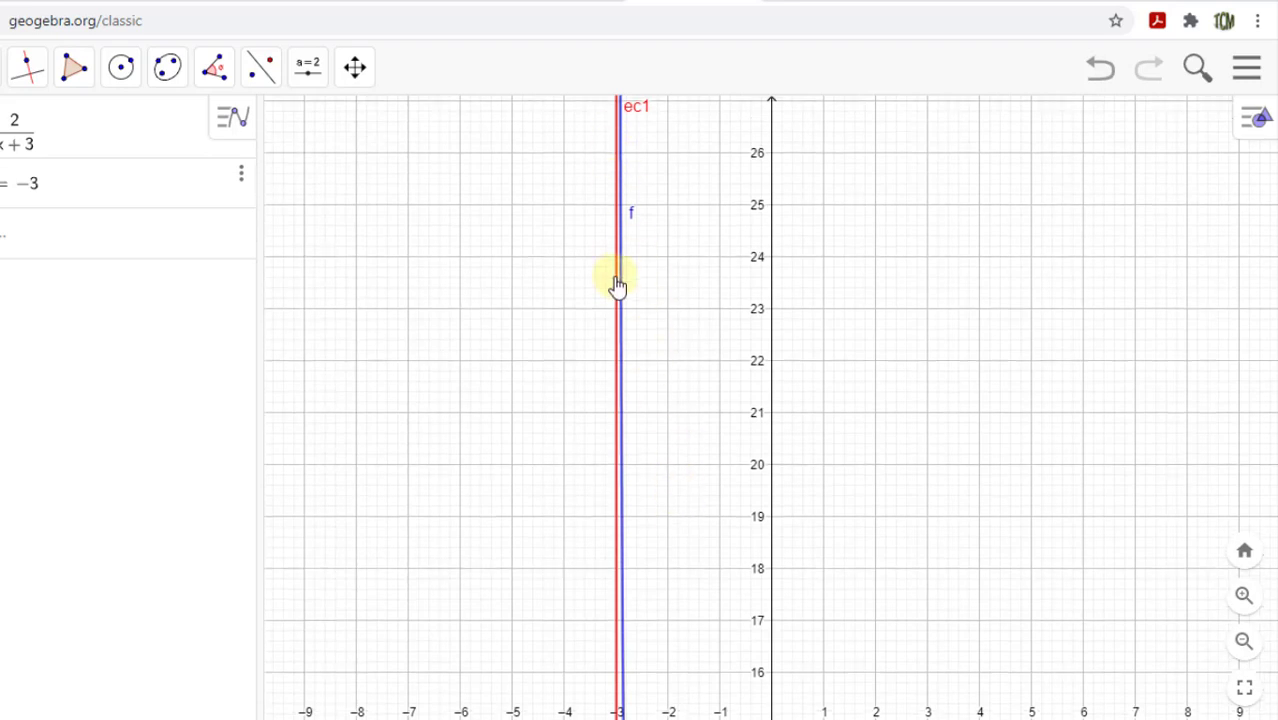
pyautogui.click(1245, 552)
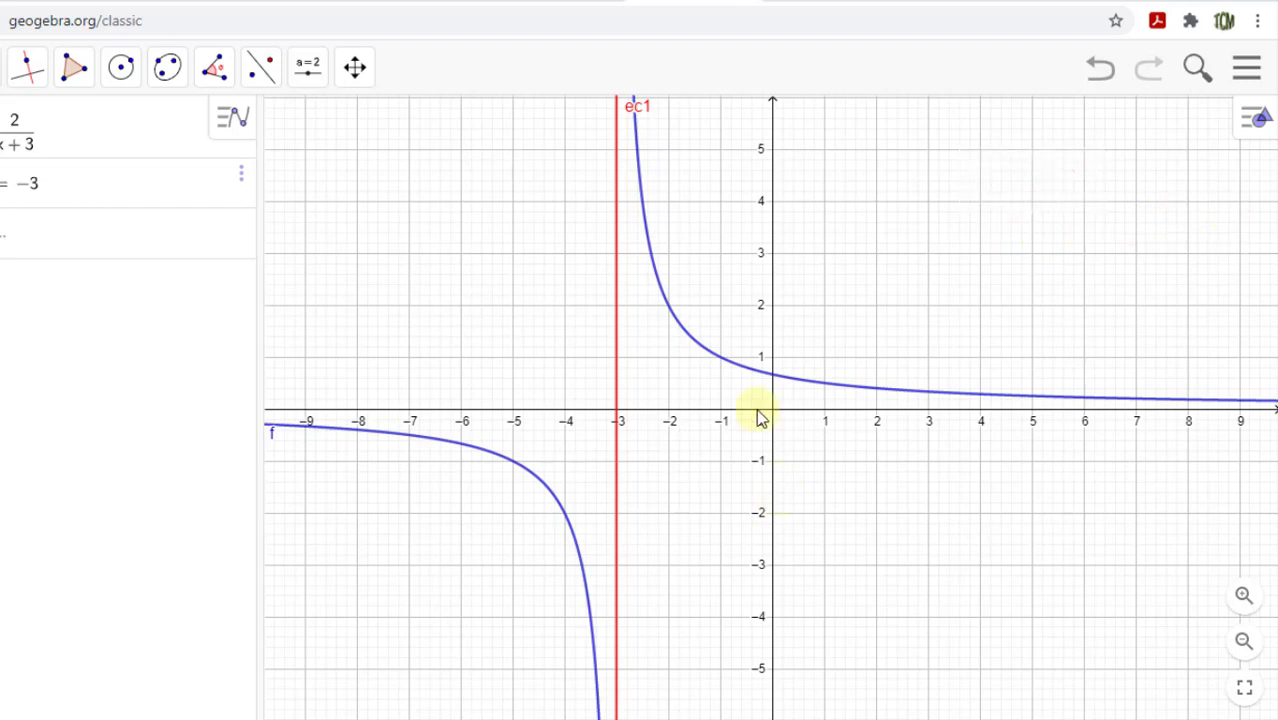
# Examine both branches of f around the line x = −3 and along the x-axis at a wider scale
pyautogui.scroll(-15, 688, 492)
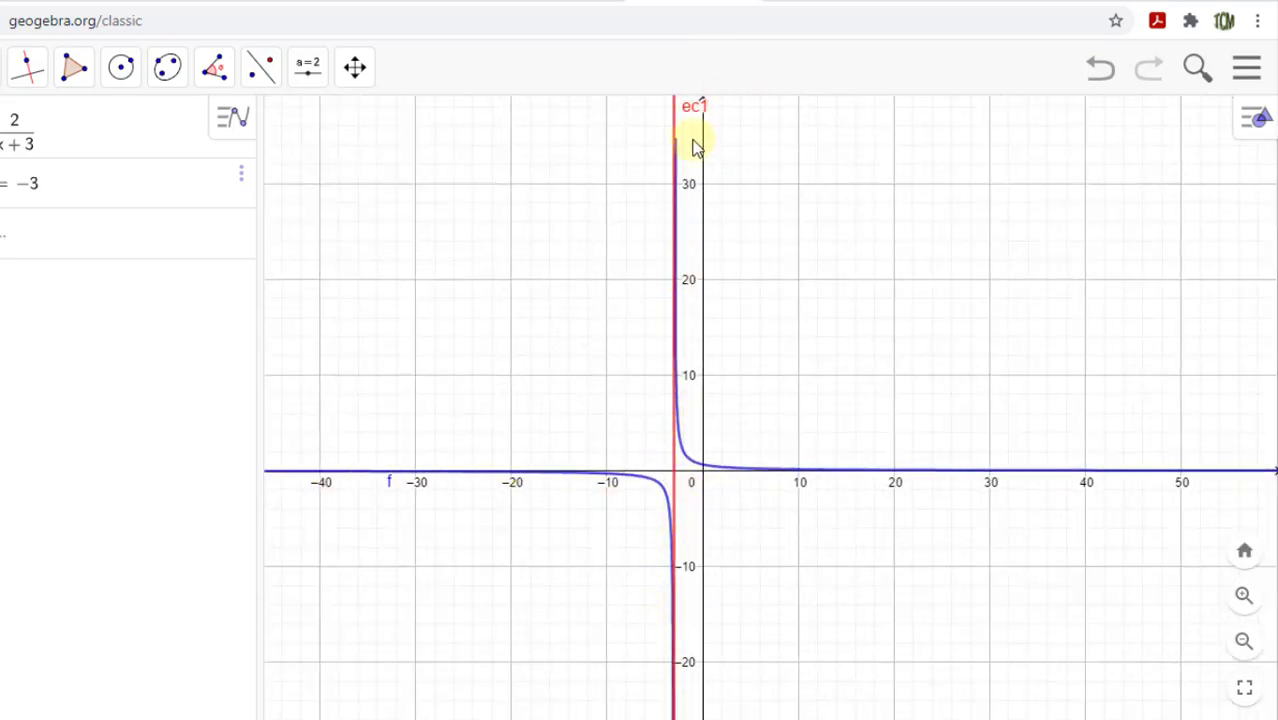
pyautogui.scroll(8, 686, 384)
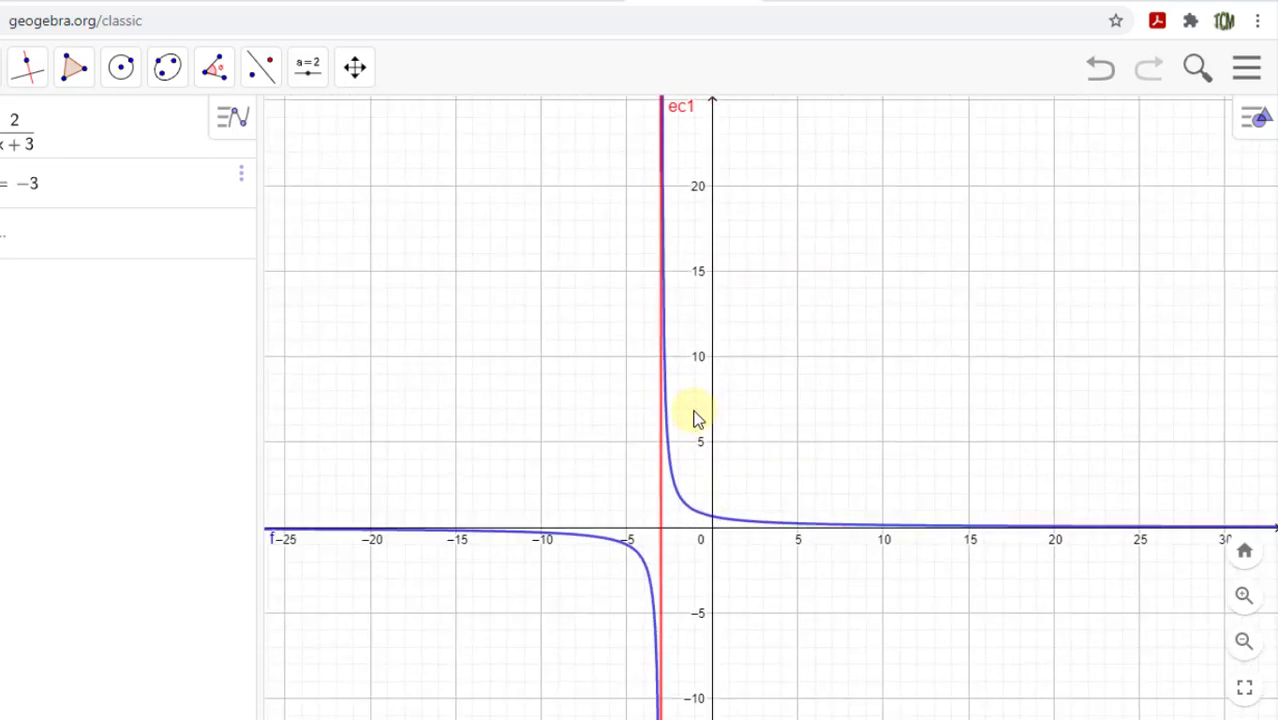
pyautogui.moveTo(607, 476); pyautogui.dragTo(743, 298)
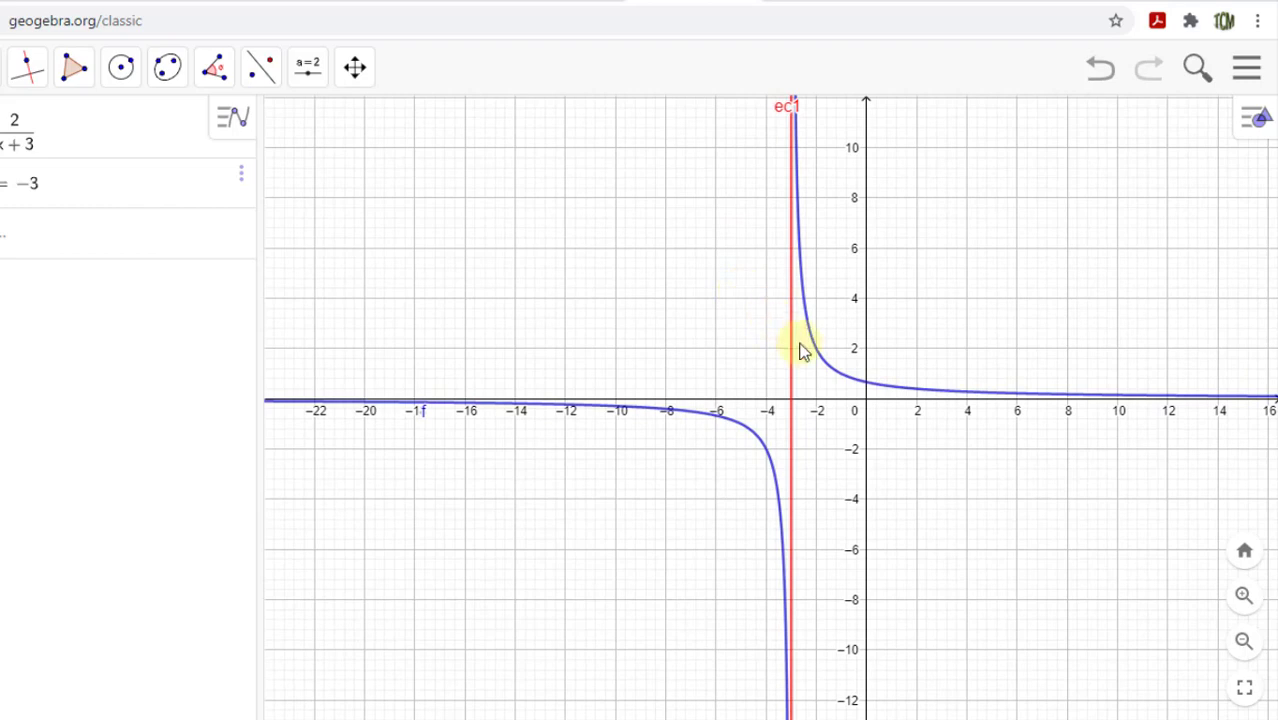